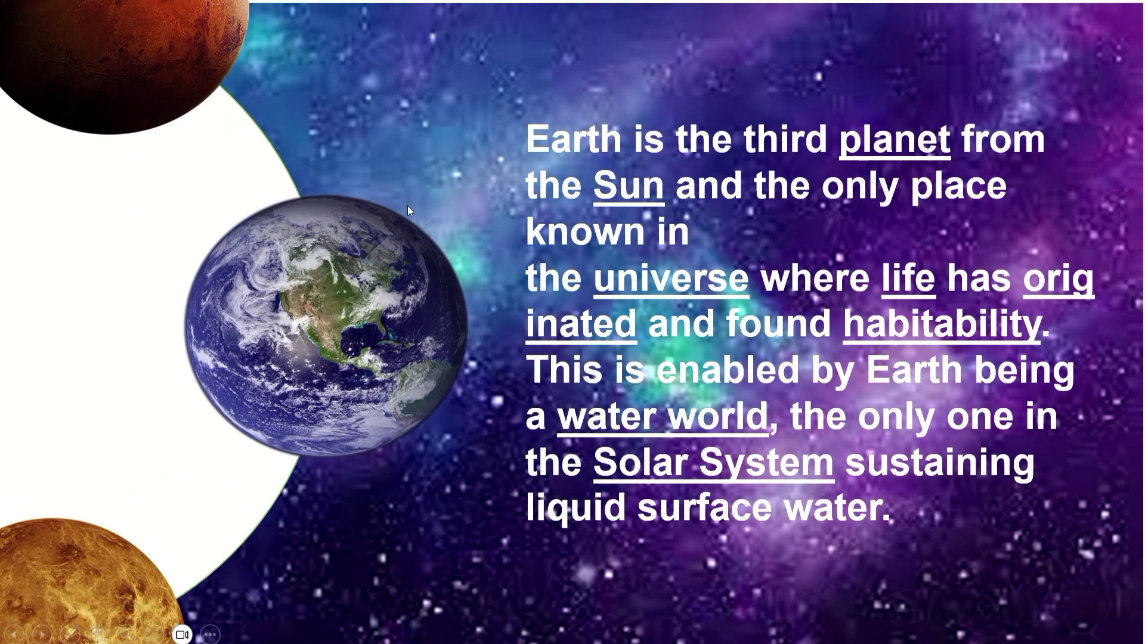
# Step: Exit the Earth slide show preview and return to the editing view
pyautogui.press('Escape')
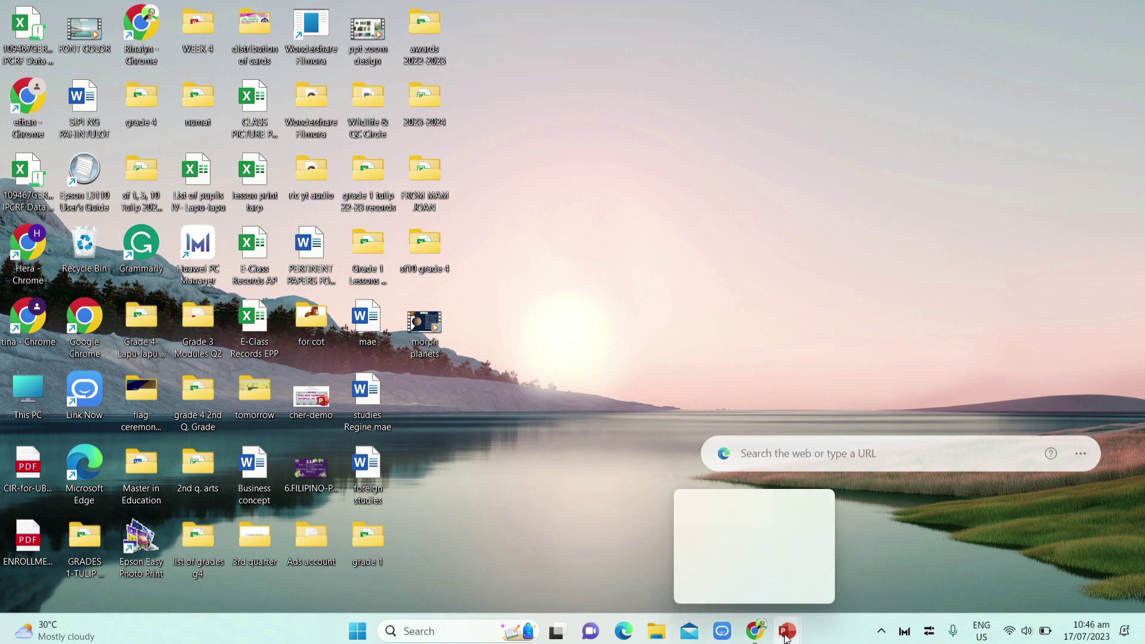
# Step: In Presentation2, delete the title and subtitle placeholders from the first slide
pyautogui.click(843, 570)
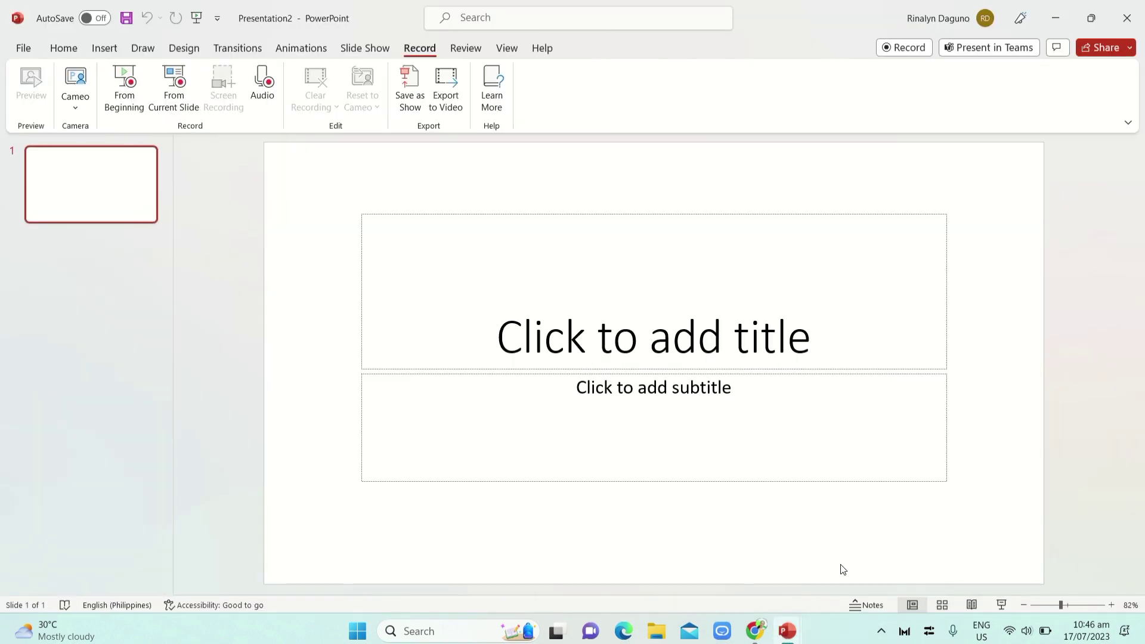
pyautogui.click(496, 213)
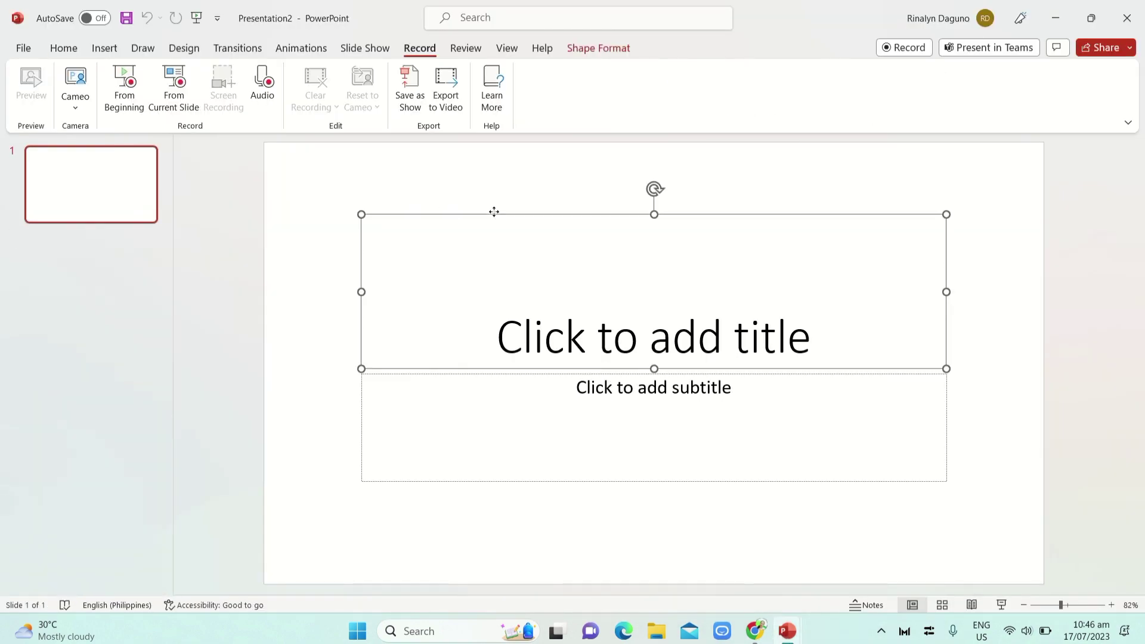
pyautogui.press('Delete')
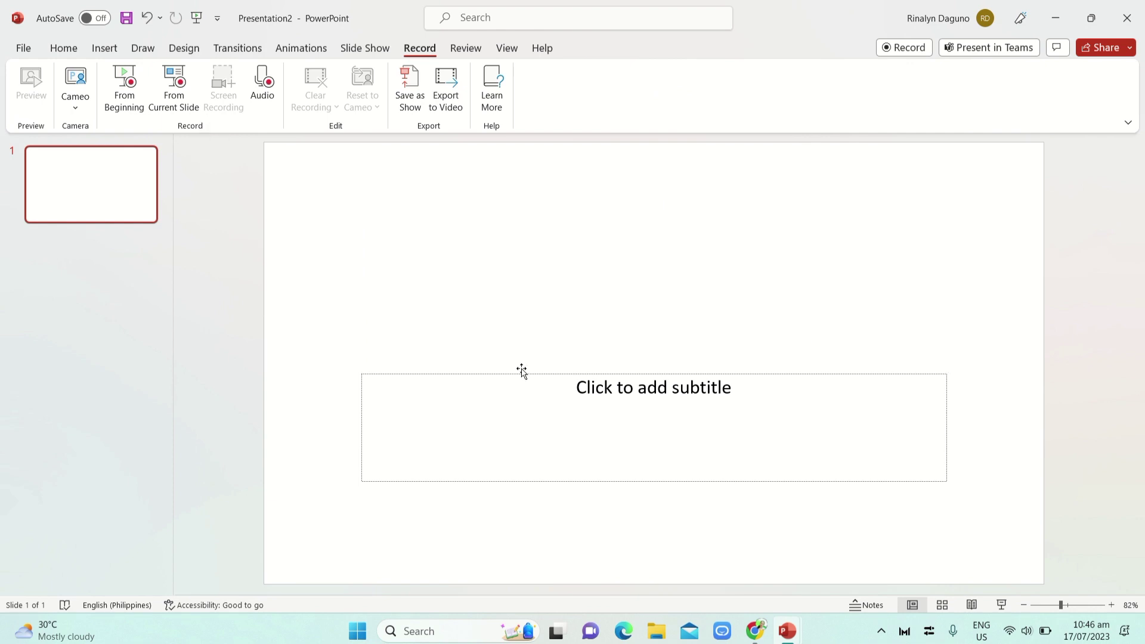
pyautogui.click(521, 373)
pyautogui.press('Delete')
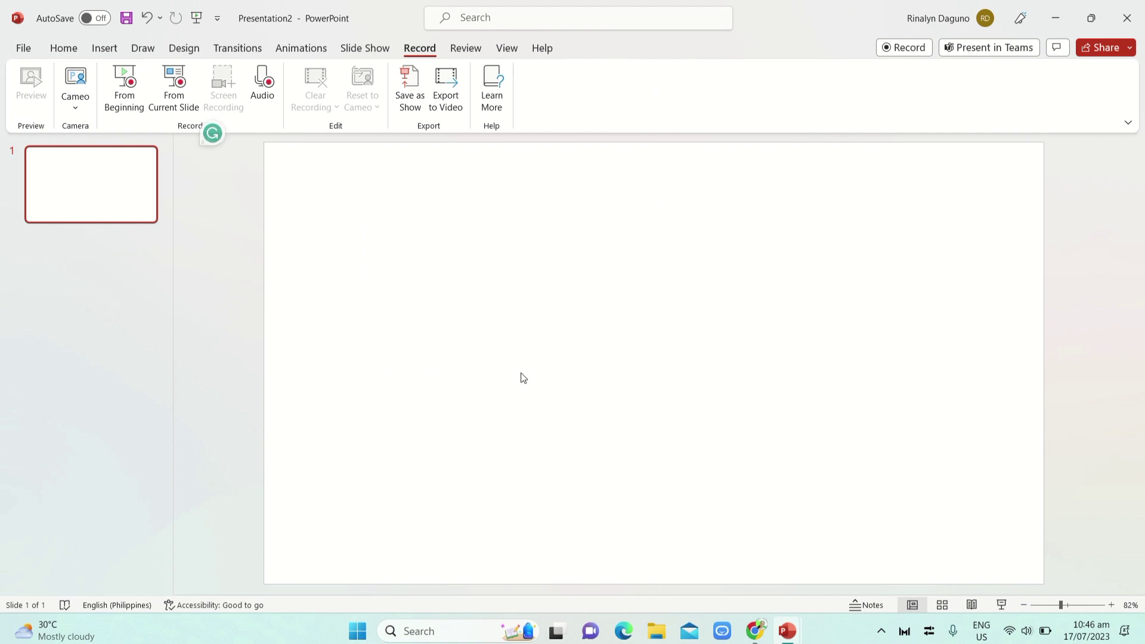
# Step: Set the slide zoom to 50% and bring up the Insert Shapes gallery
pyautogui.click(1022, 605)
pyautogui.click(1022, 605)
pyautogui.click(1022, 605)
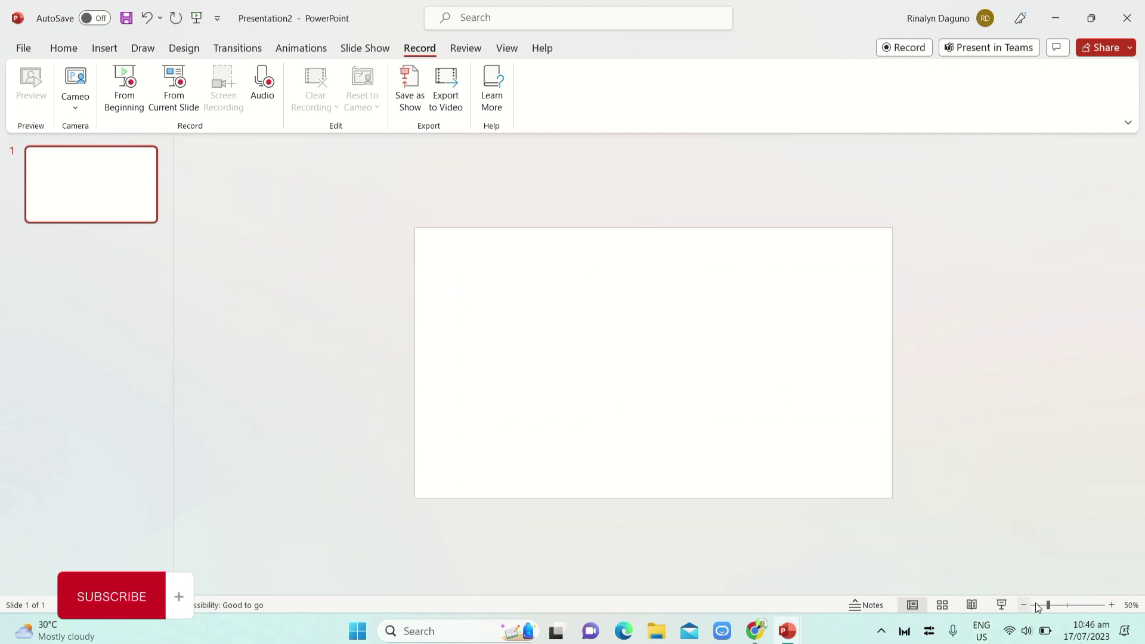
pyautogui.click(1104, 605)
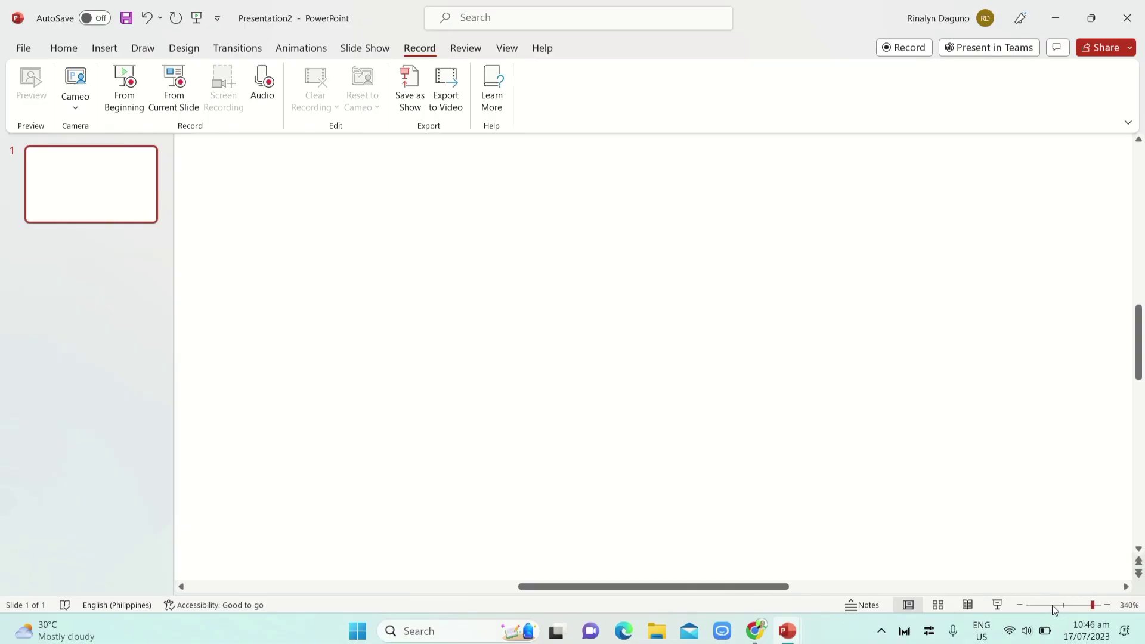
pyautogui.click(1051, 605)
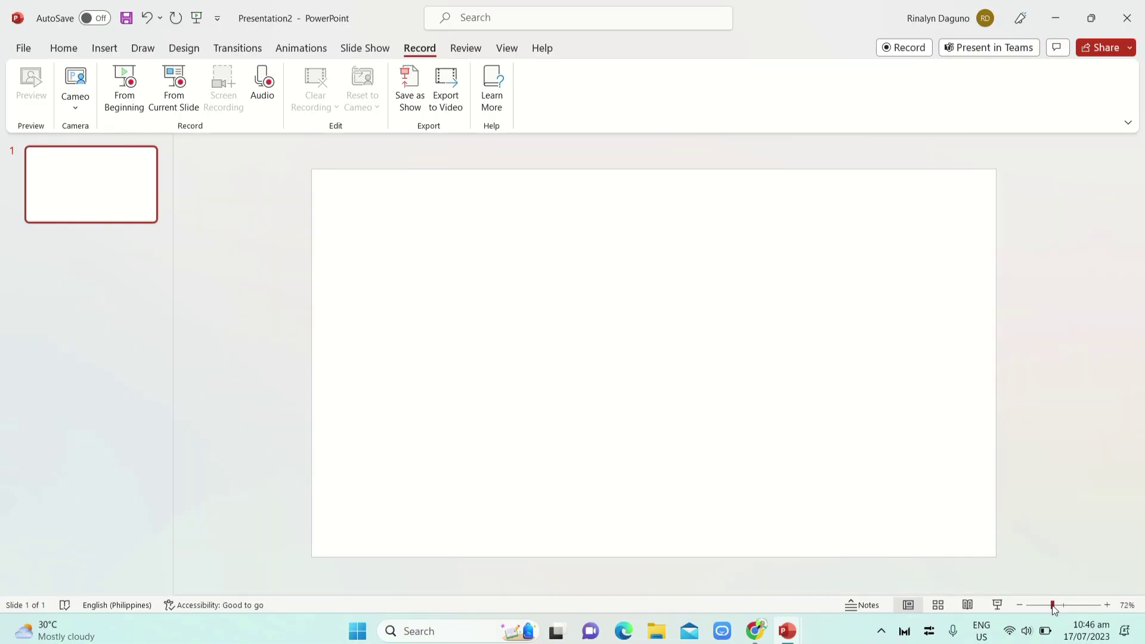
pyautogui.click(1017, 604)
pyautogui.click(1017, 604)
pyautogui.click(1017, 605)
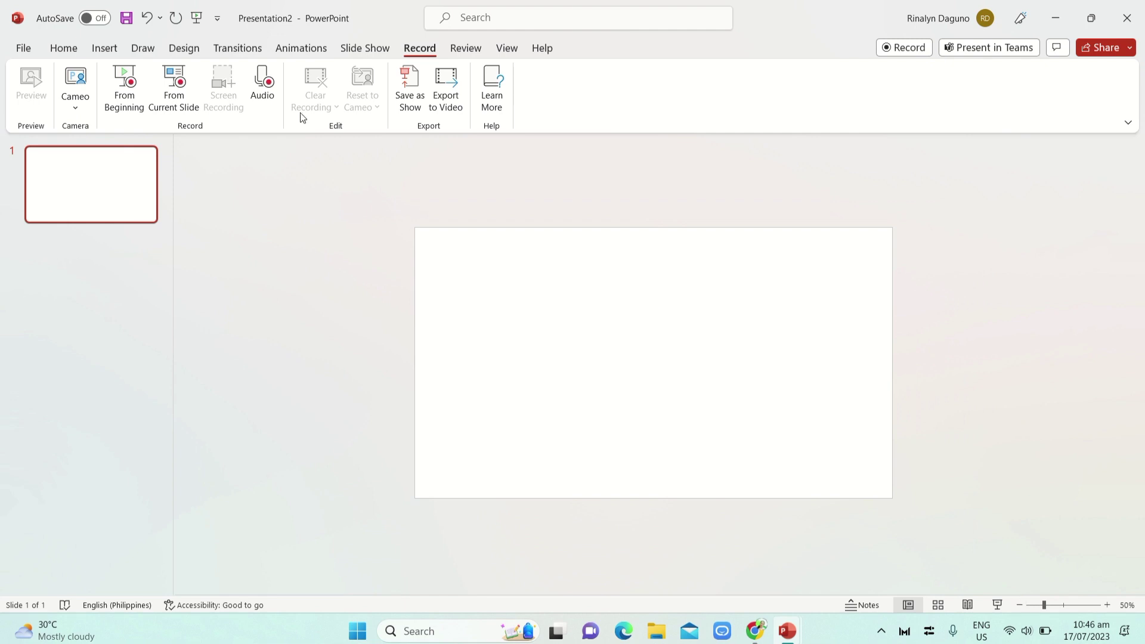
pyautogui.click(104, 49)
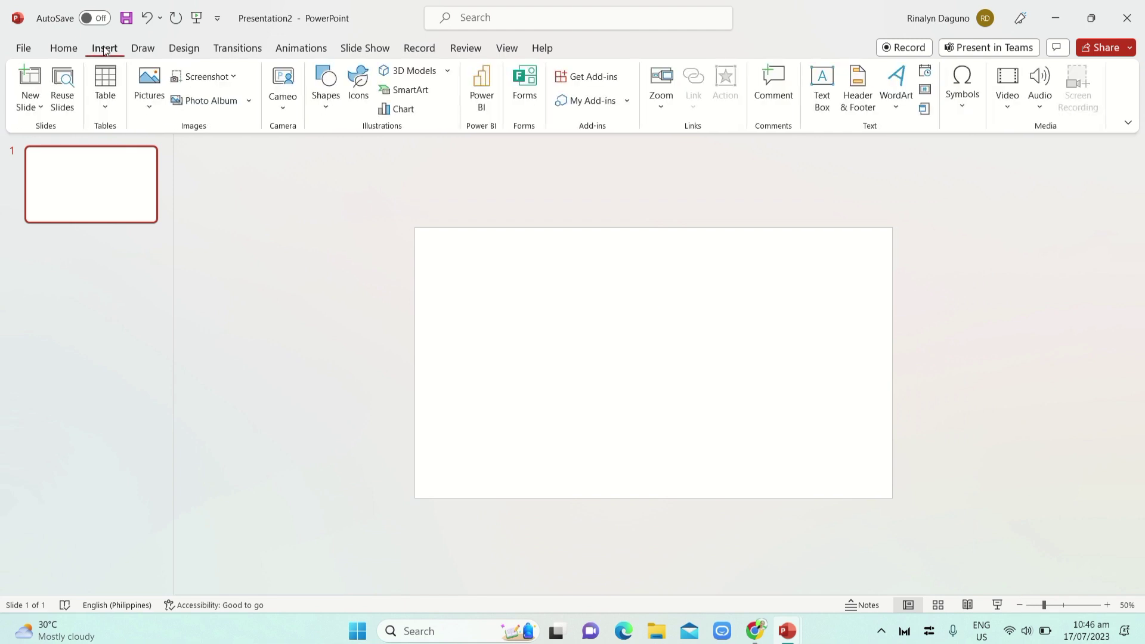
pyautogui.click(325, 102)
# Step: Draw a 19.35 cm circle at the slide's left edge, styled white with a green outline
pyautogui.click(319, 150)
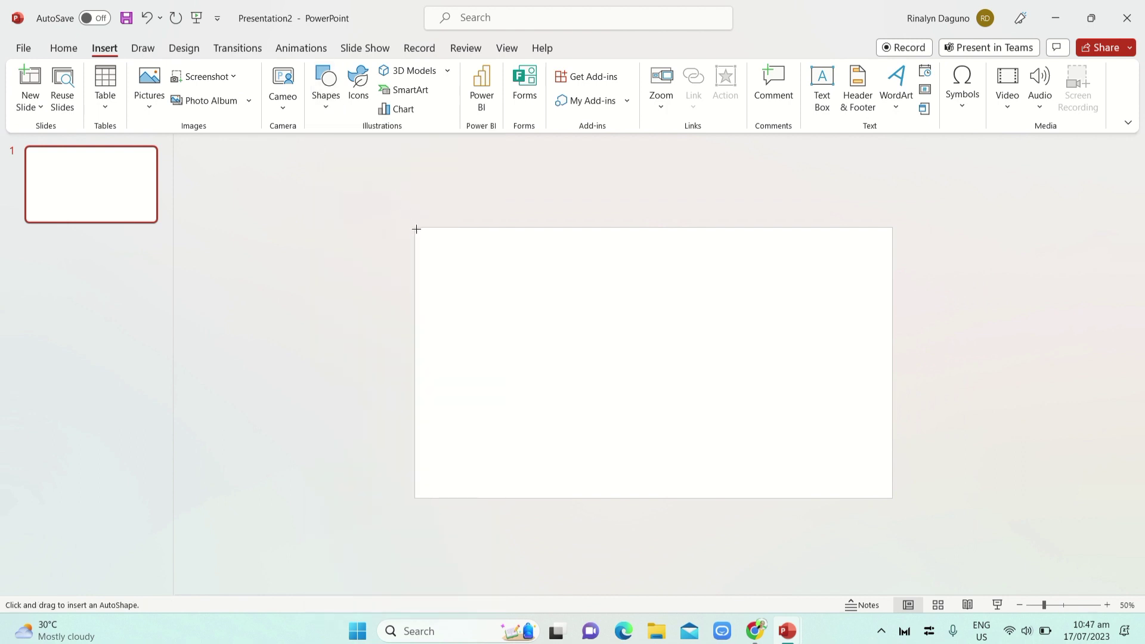
pyautogui.moveTo(413, 239); pyautogui.dragTo(430, 496)
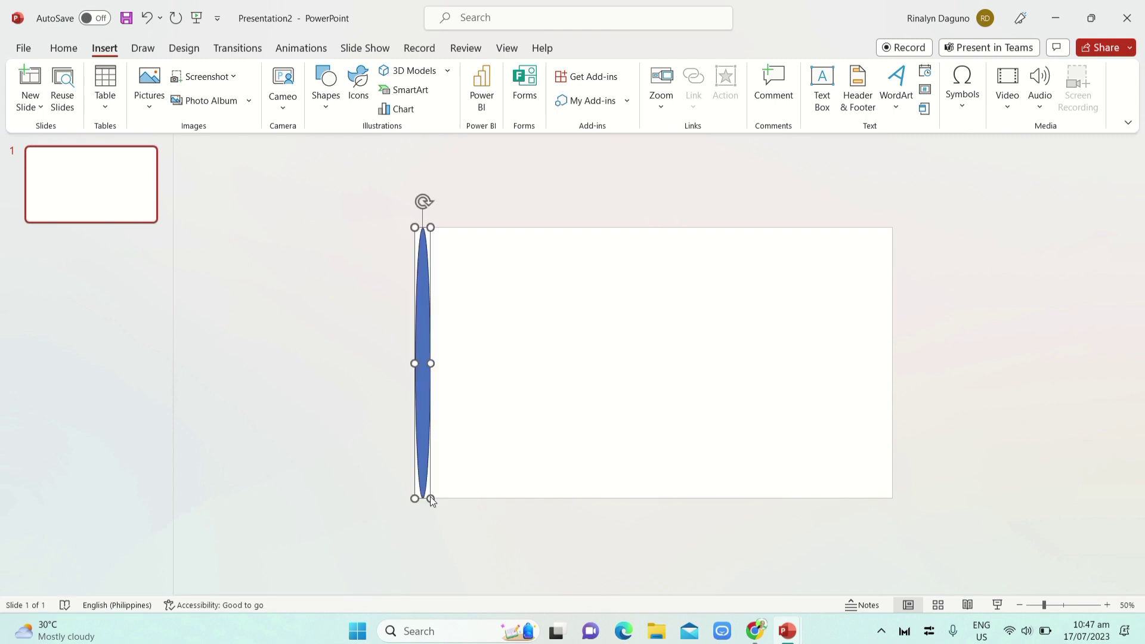
pyautogui.moveTo(433, 363); pyautogui.dragTo(496, 363)
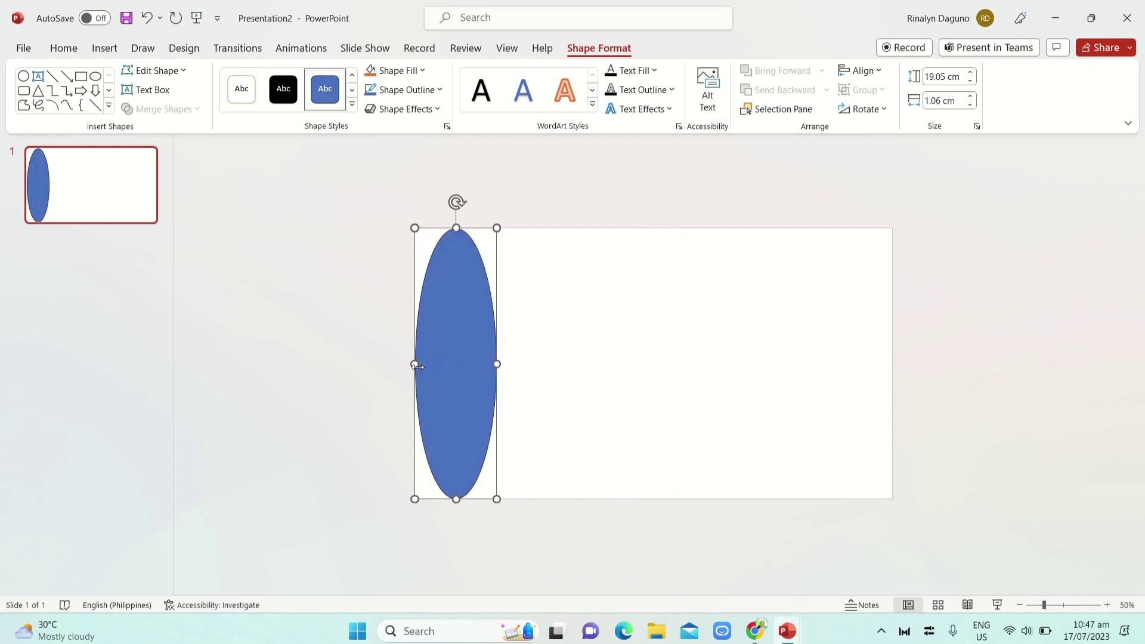
pyautogui.moveTo(414, 363); pyautogui.dragTo(308, 350)
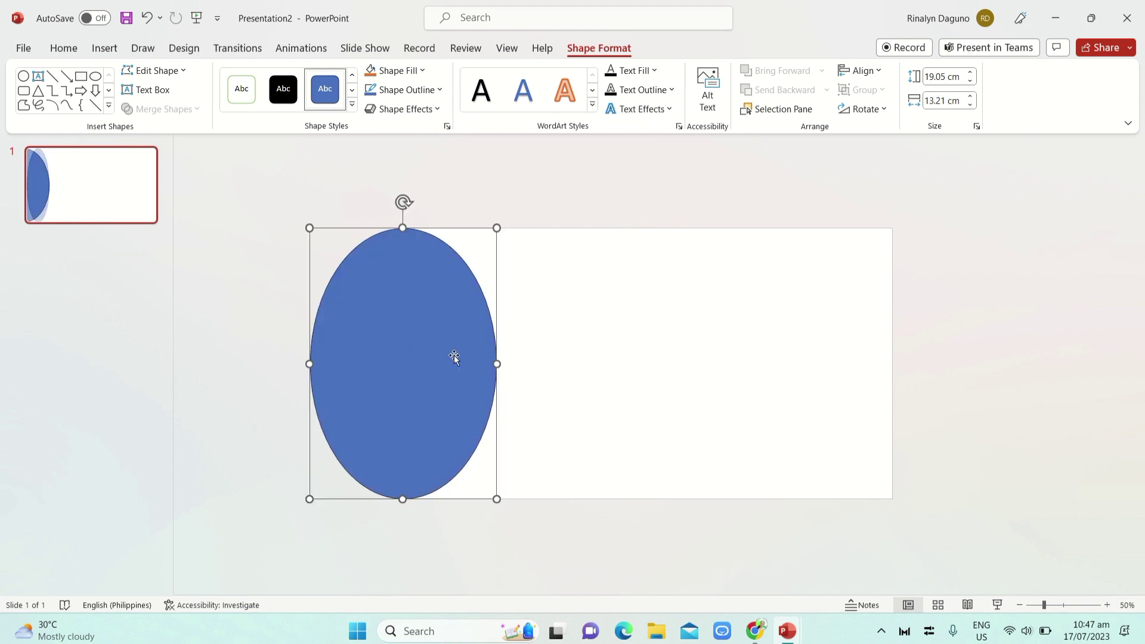
pyautogui.moveTo(495, 364); pyautogui.dragTo(554, 371)
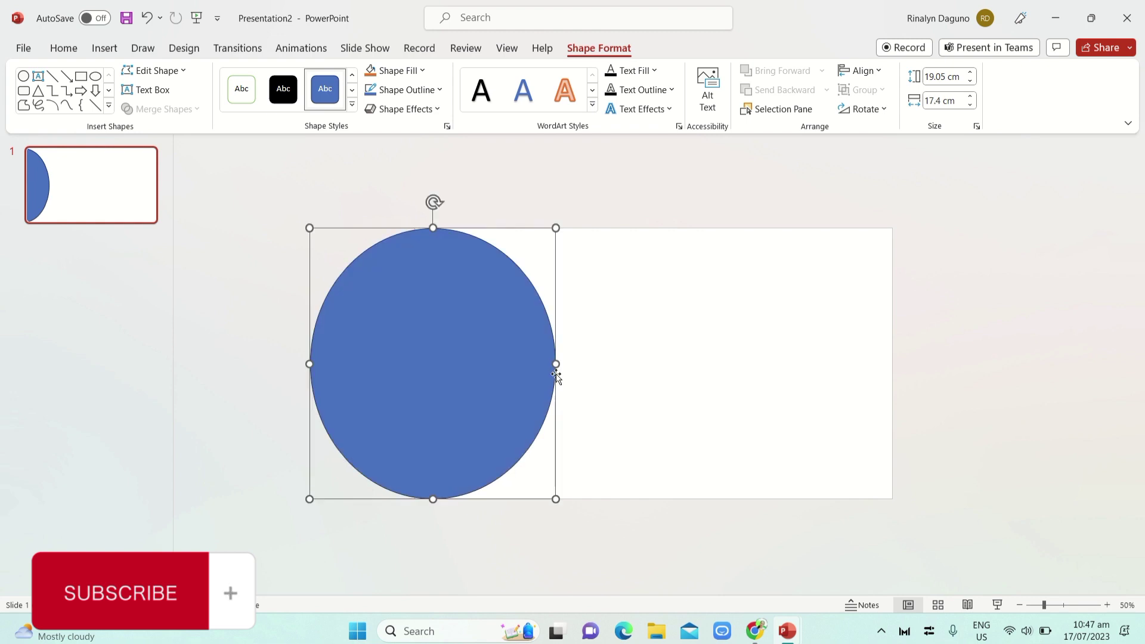
pyautogui.moveTo(435, 358); pyautogui.dragTo(426, 356)
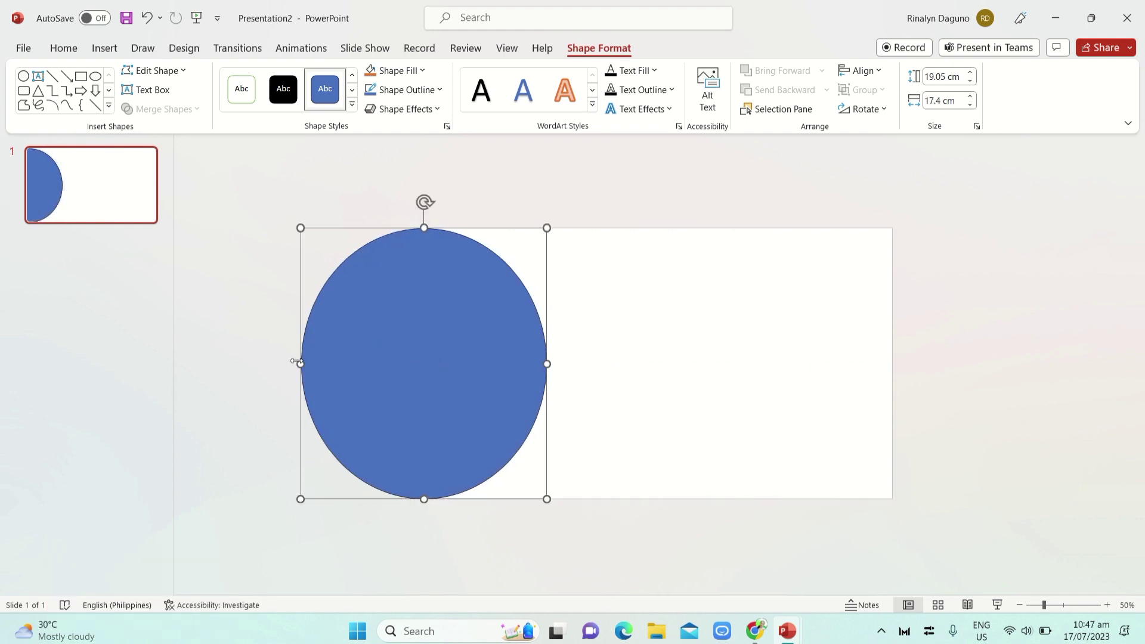
pyautogui.moveTo(299, 364); pyautogui.dragTo(273, 363)
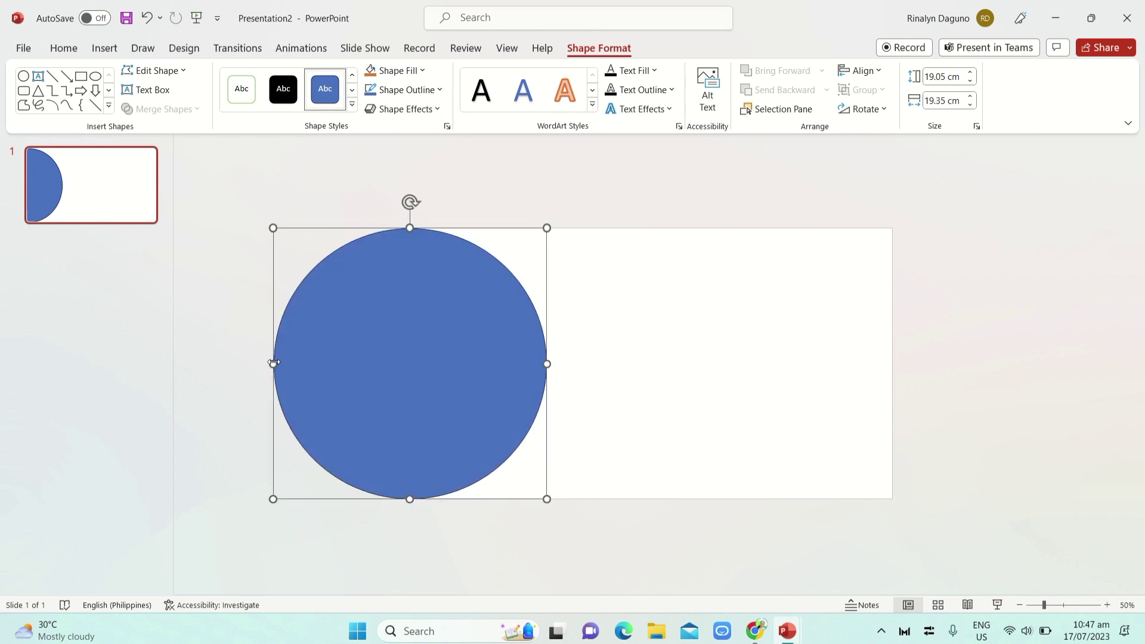
pyautogui.moveTo(364, 363); pyautogui.dragTo(372, 366)
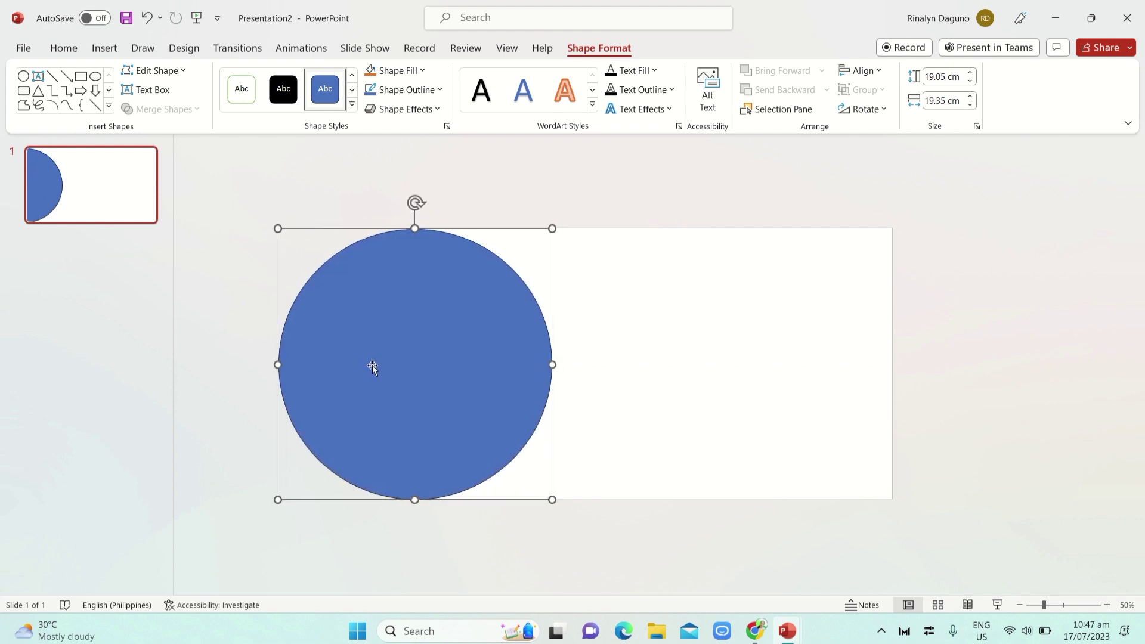
pyautogui.click(231, 98)
pyautogui.click(535, 174)
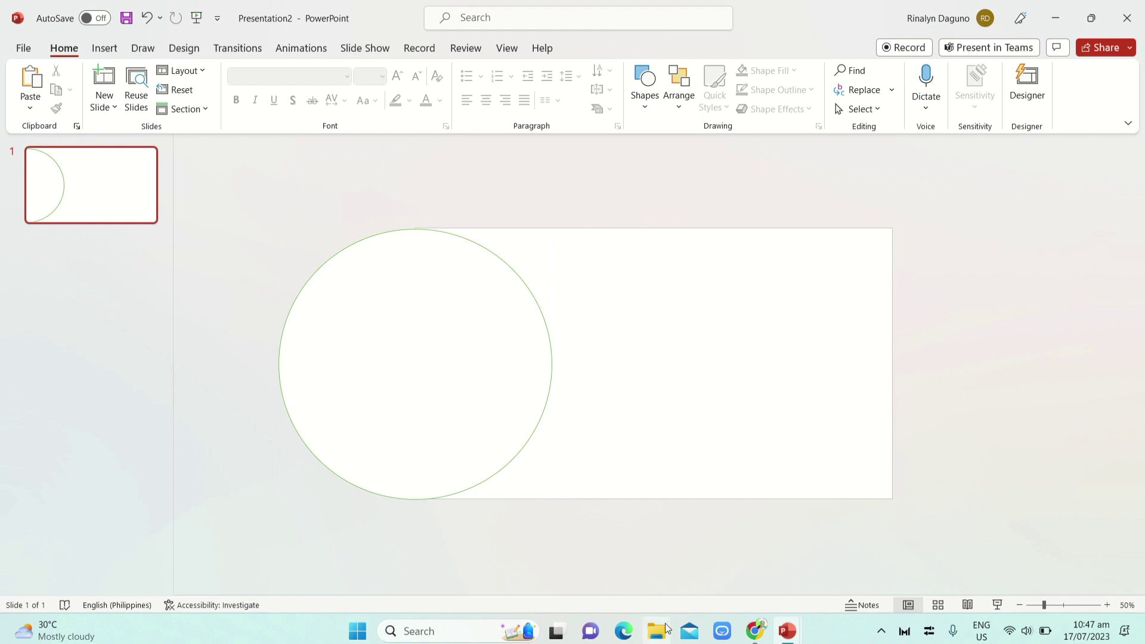
# Step: In Chrome, change the image search to 'mercury transparent'
pyautogui.moveTo(754, 631)
pyautogui.click(754, 549)
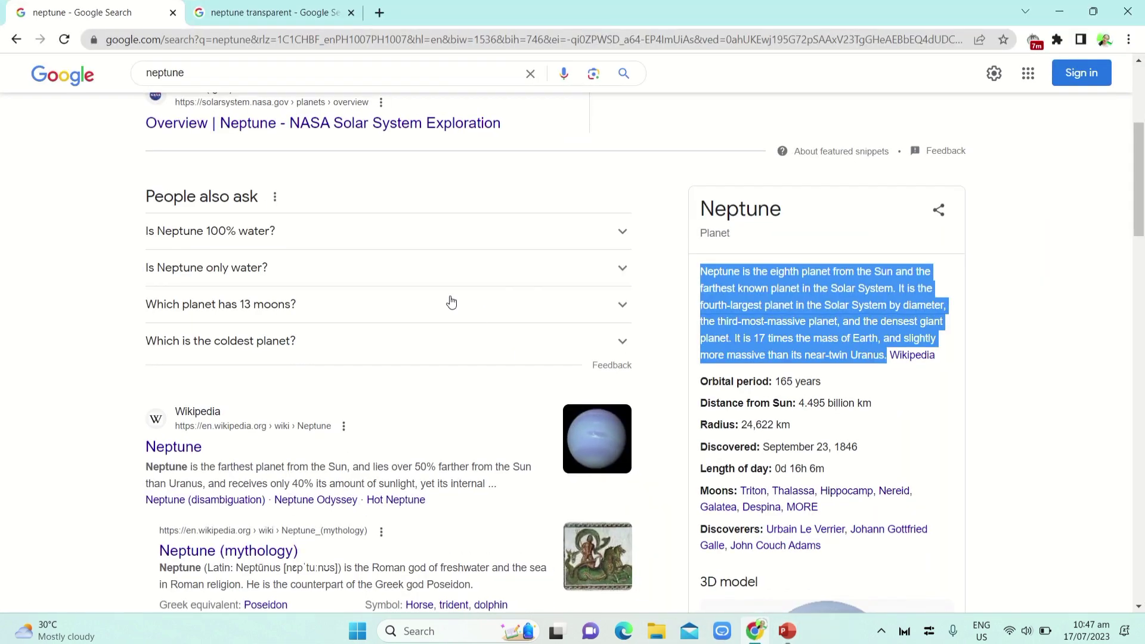
pyautogui.click(289, 13)
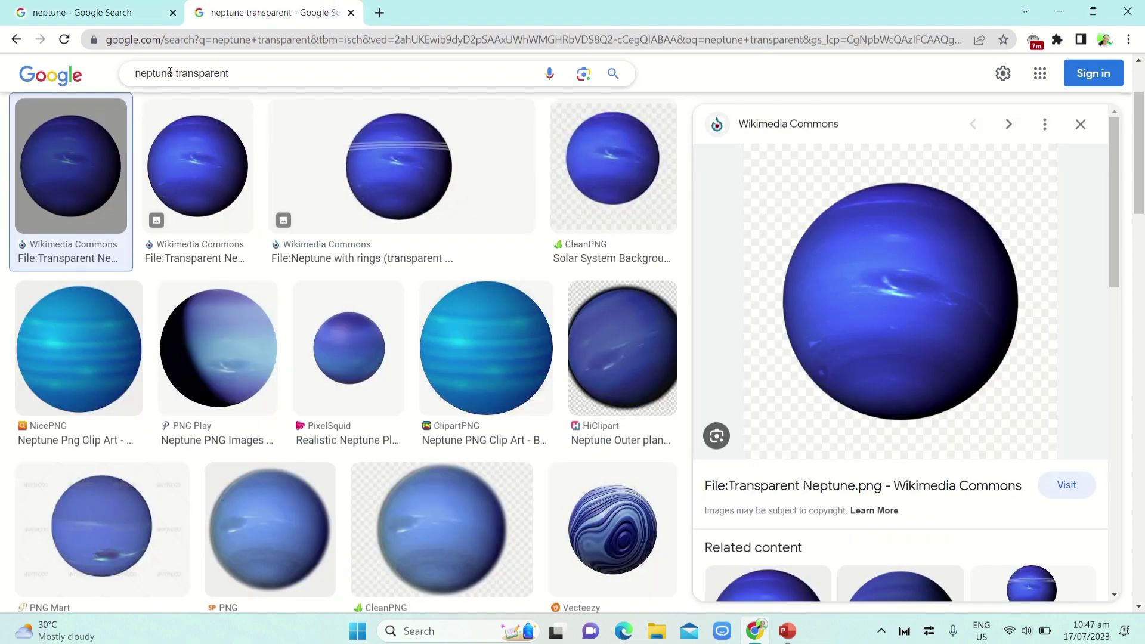
pyautogui.click(172, 72)
pyautogui.press('BackSpace')
pyautogui.press('BackSpace')
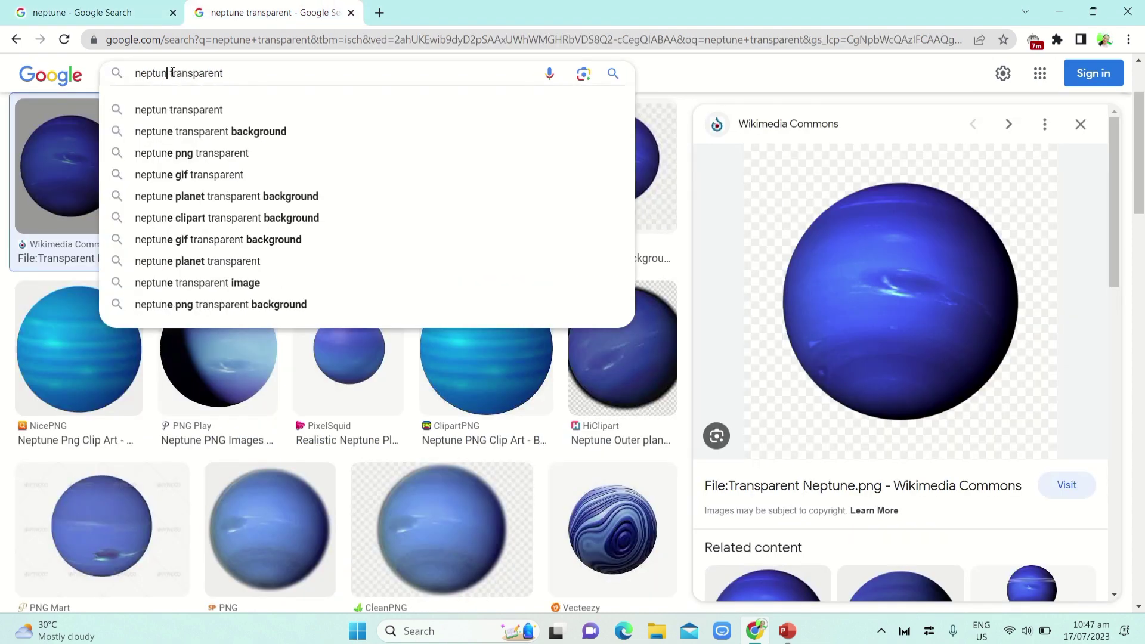
pyautogui.press('BackSpace')
pyautogui.press('BackSpace')
pyautogui.press('BackSpace')
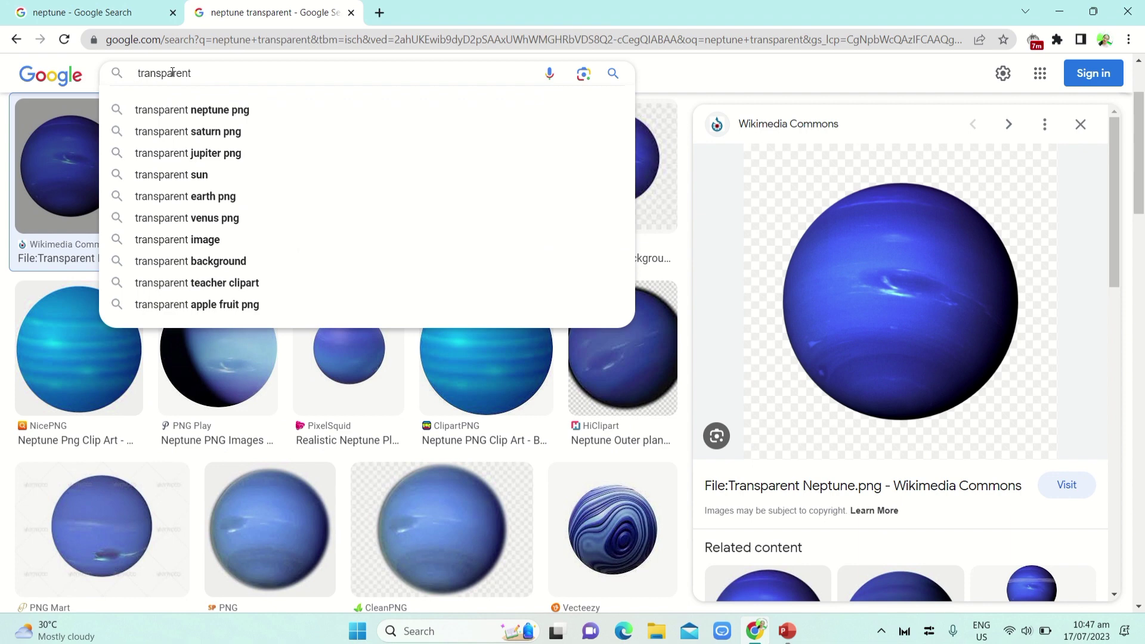
pyautogui.write('mer')
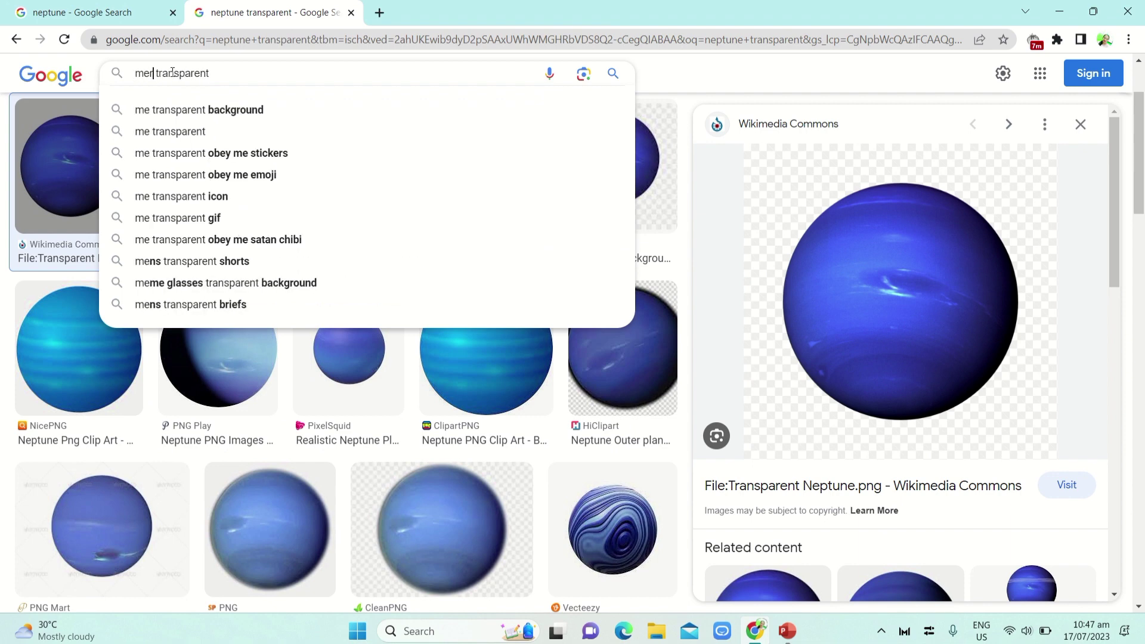
pyautogui.write('cury')
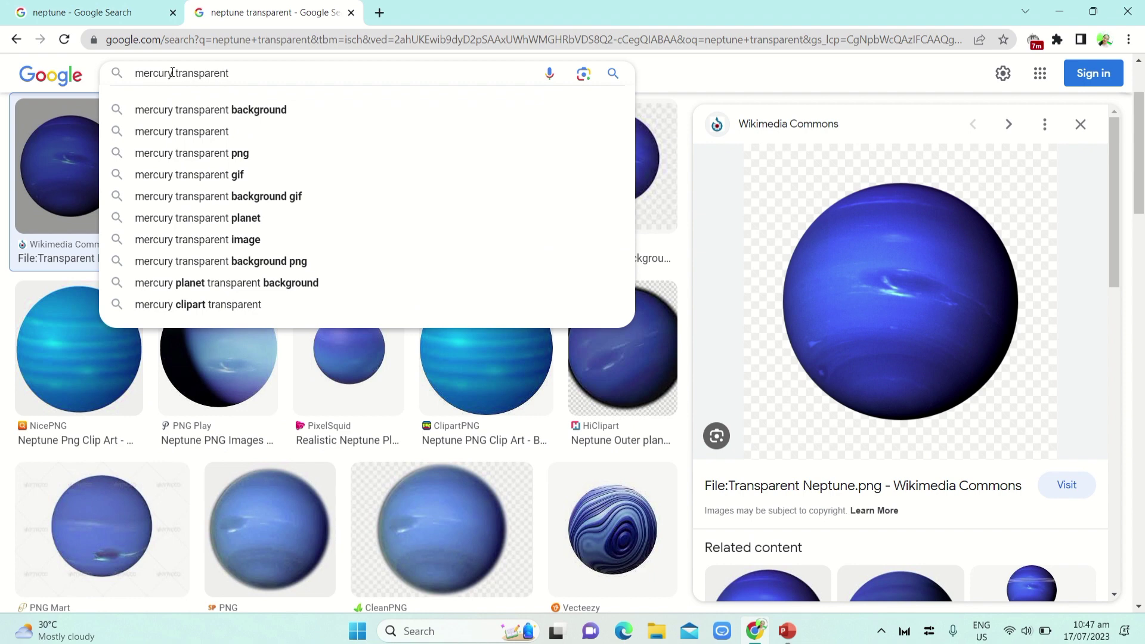
pyautogui.press('Return')
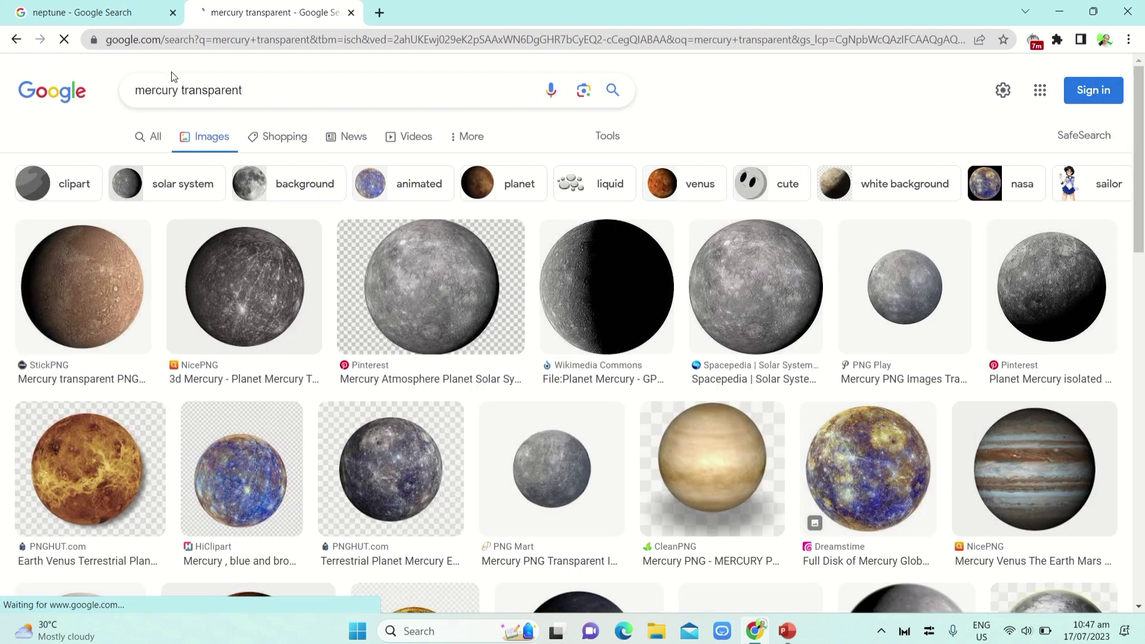
# Step: Copy the first brown Mercury image from the results
pyautogui.click(116, 273)
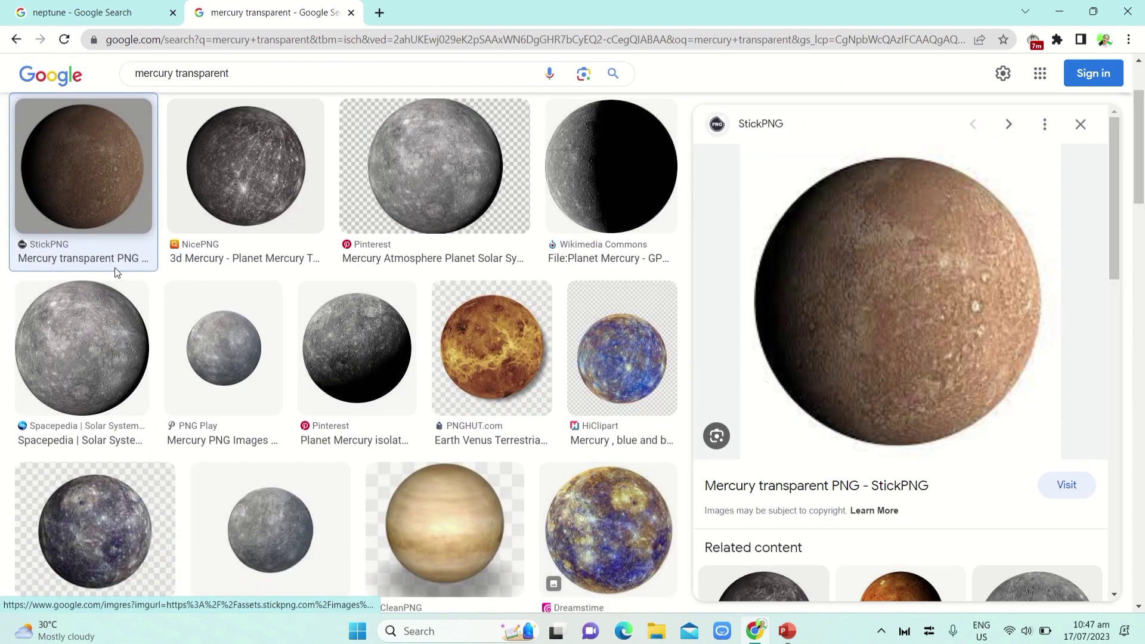
pyautogui.rightClick(758, 204)
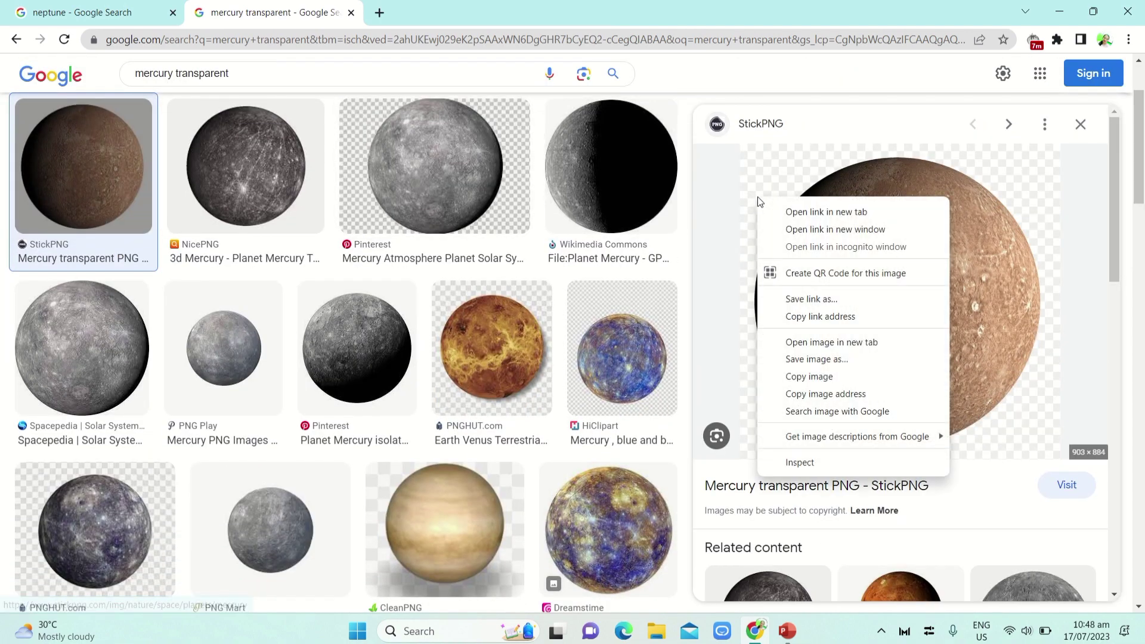
pyautogui.click(814, 377)
# Step: Paste the Mercury image, shrink it, and centre it on the circle's right edge
pyautogui.hotkey('alt', 'Tab')
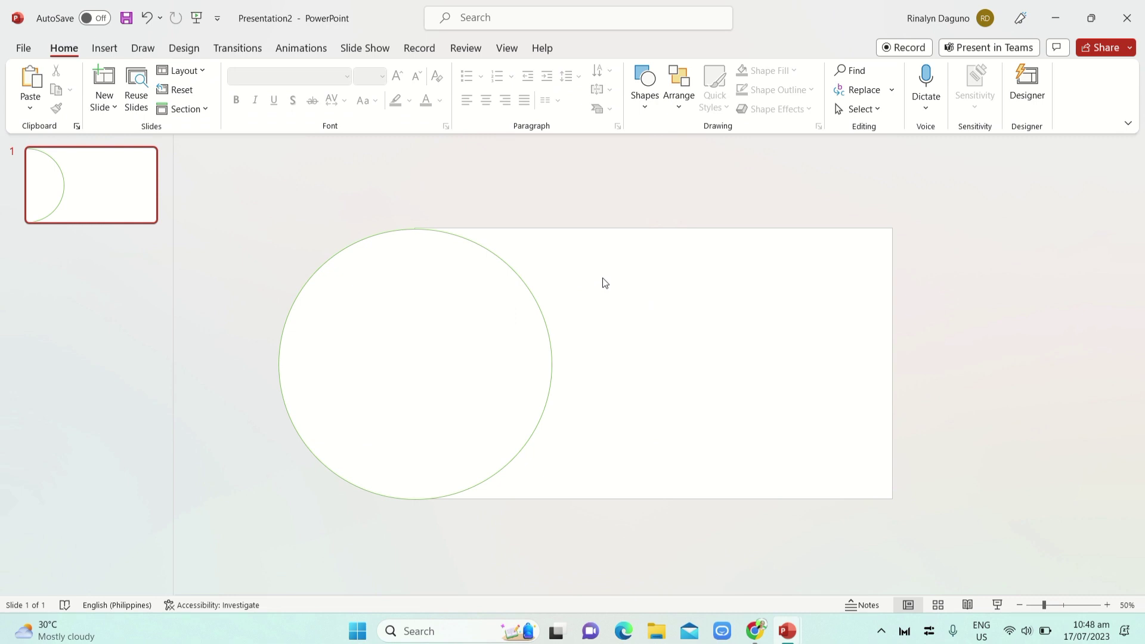
pyautogui.hotkey('ctrl', 'v')
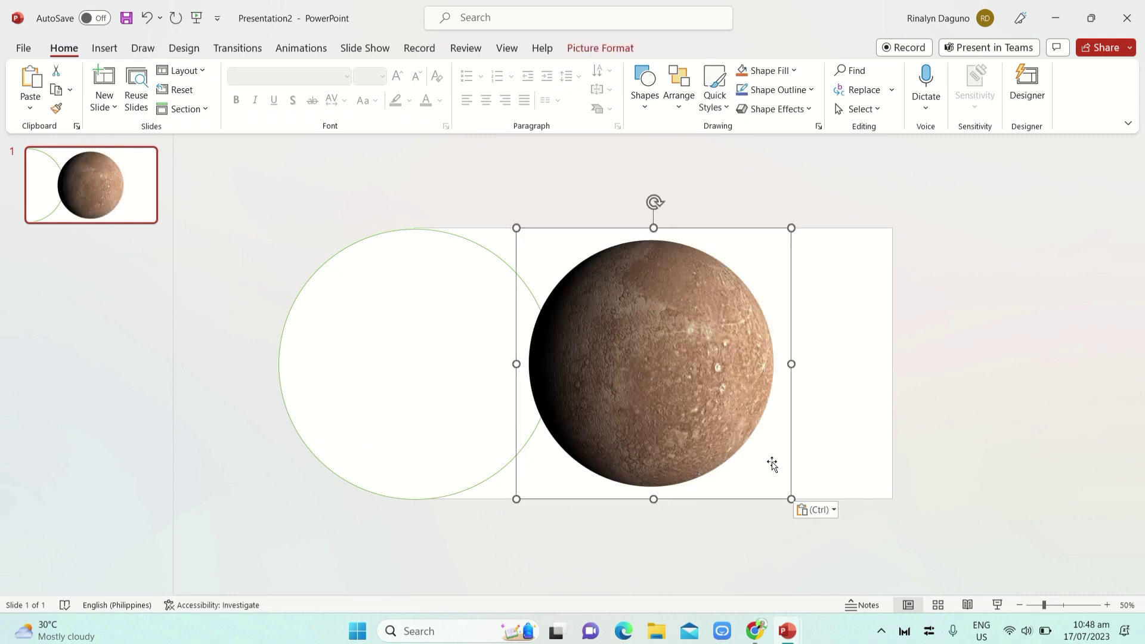
pyautogui.moveTo(791, 499); pyautogui.dragTo(643, 284)
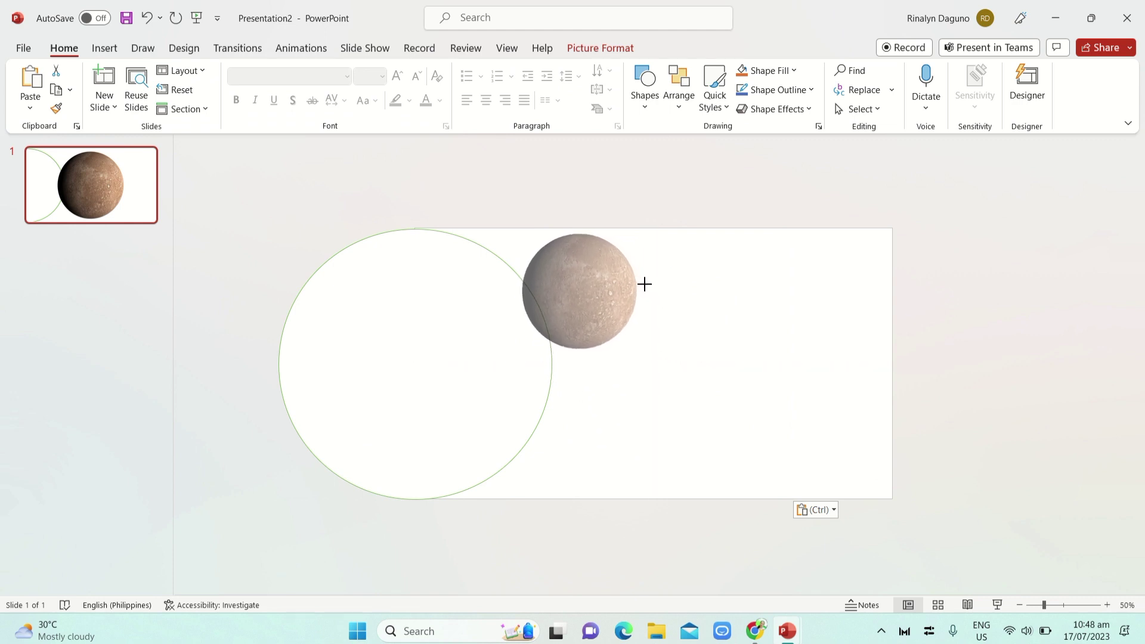
pyautogui.moveTo(642, 282); pyautogui.dragTo(642, 283)
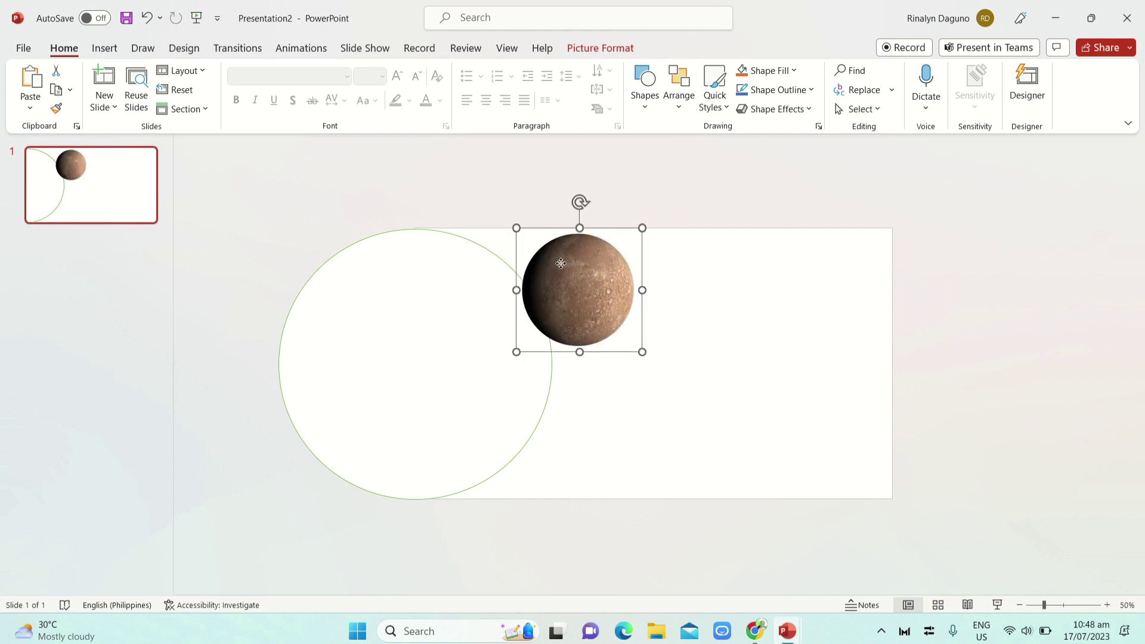
pyautogui.moveTo(560, 263); pyautogui.dragTo(490, 232)
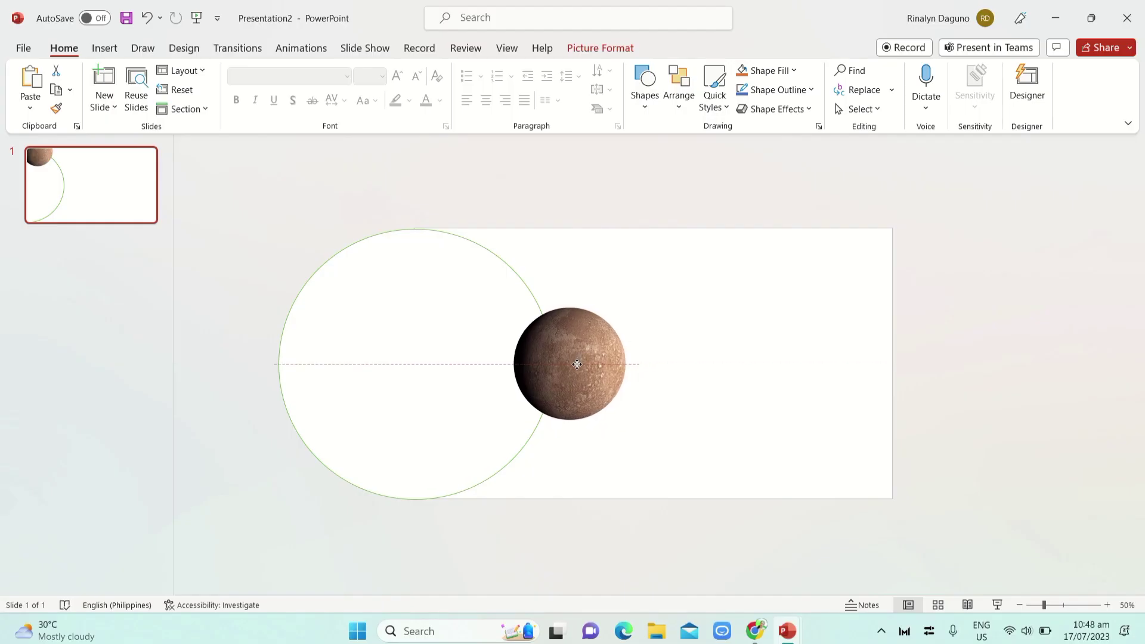
pyautogui.moveTo(576, 364)
pyautogui.mouseDown()
pyautogui.moveTo(575, 376)
pyautogui.moveTo(571, 355)
pyautogui.mouseUp()
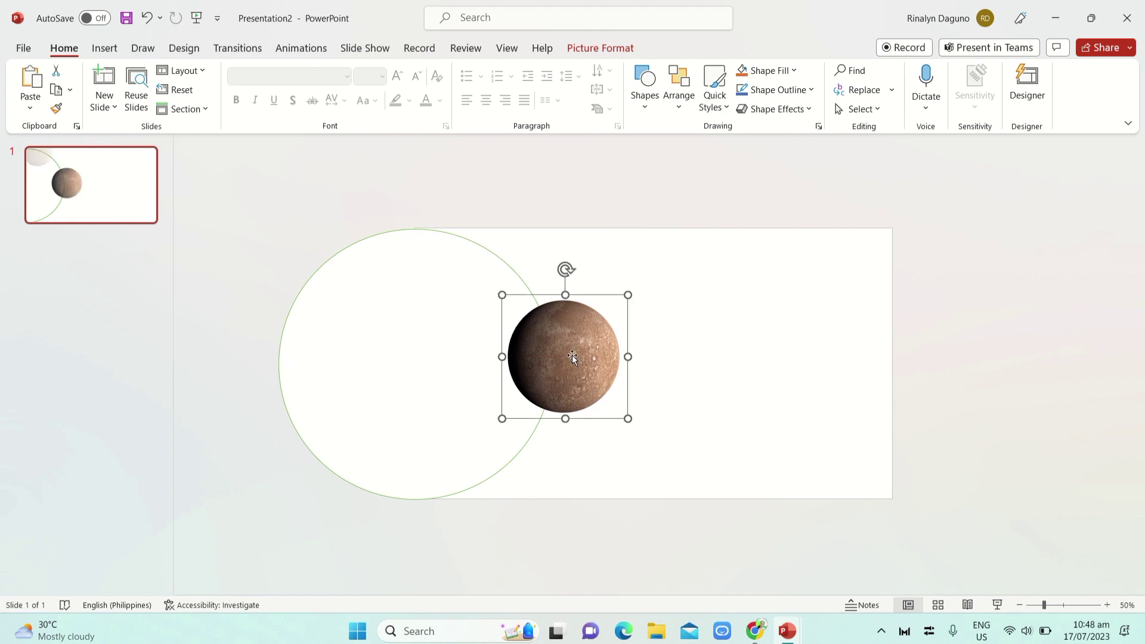
pyautogui.hotkey('alt', 'Tab')
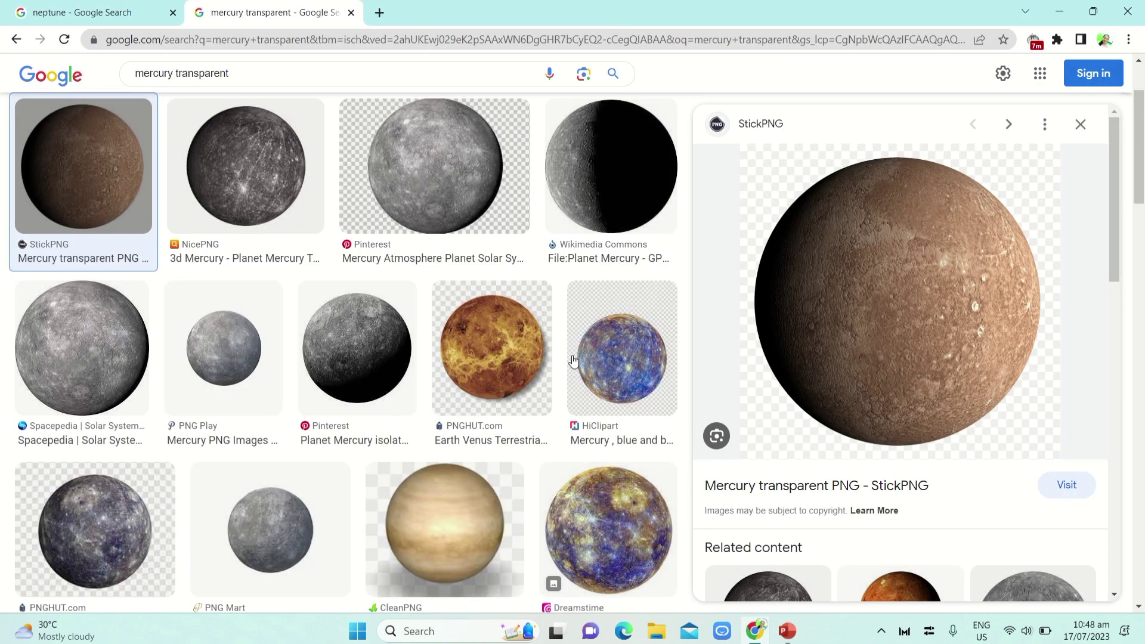
# Step: Search 'venus transparent' and copy the Wikimedia Commons Venus globe image
pyautogui.click(174, 72)
pyautogui.press('BackSpace')
pyautogui.press('BackSpace')
pyautogui.press('BackSpace')
pyautogui.press('BackSpace')
pyautogui.press('BackSpace')
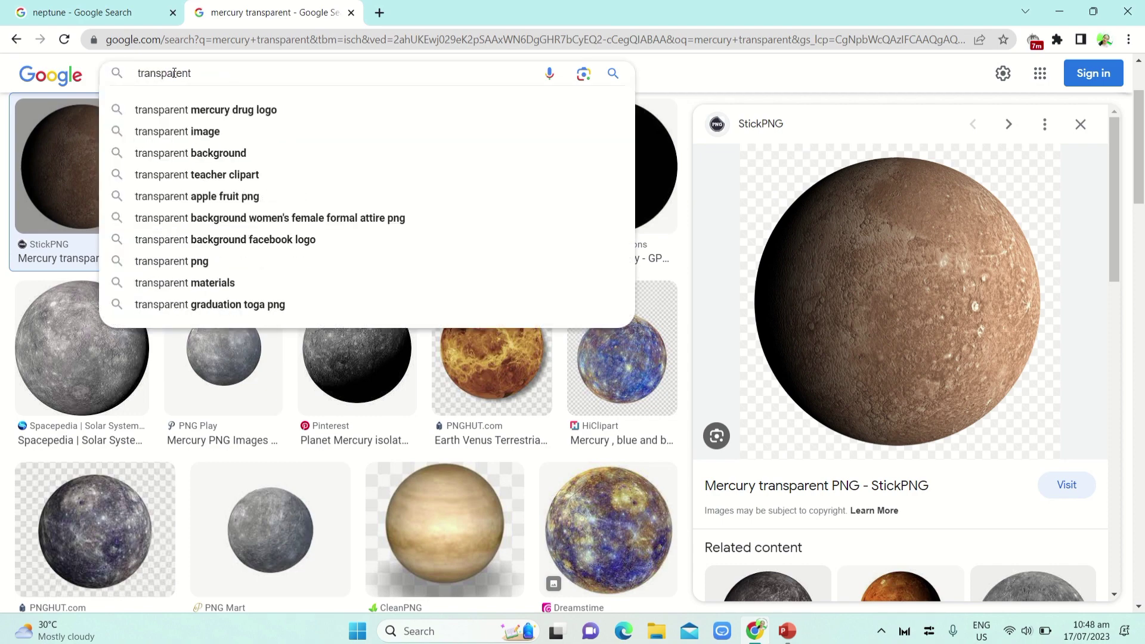
pyautogui.write('venu ')
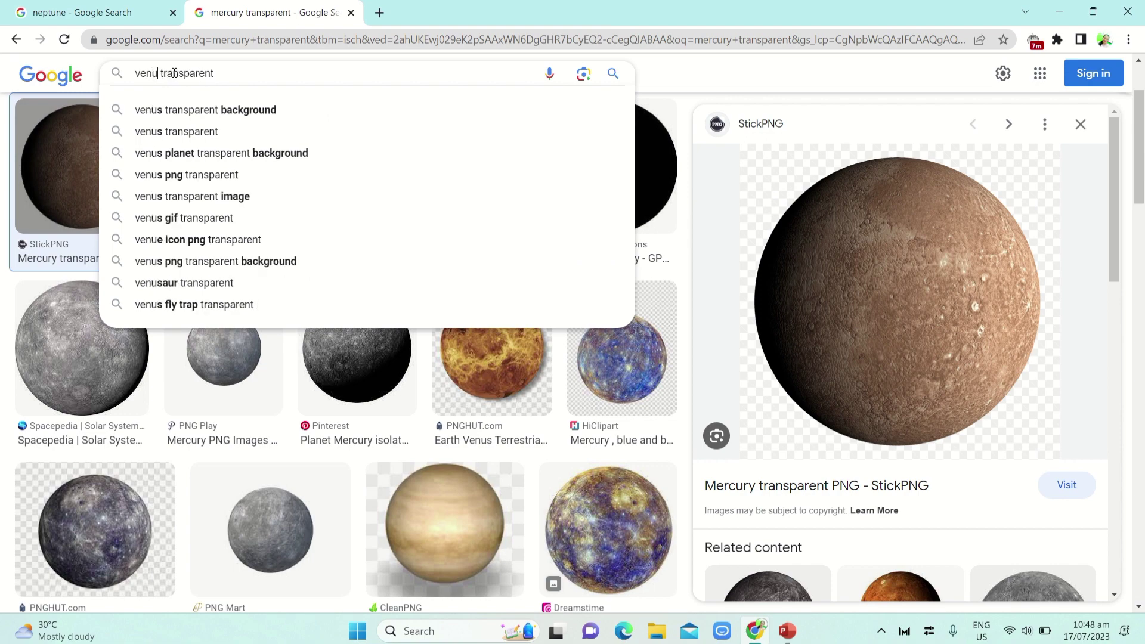
pyautogui.write('s')
pyautogui.press('Return')
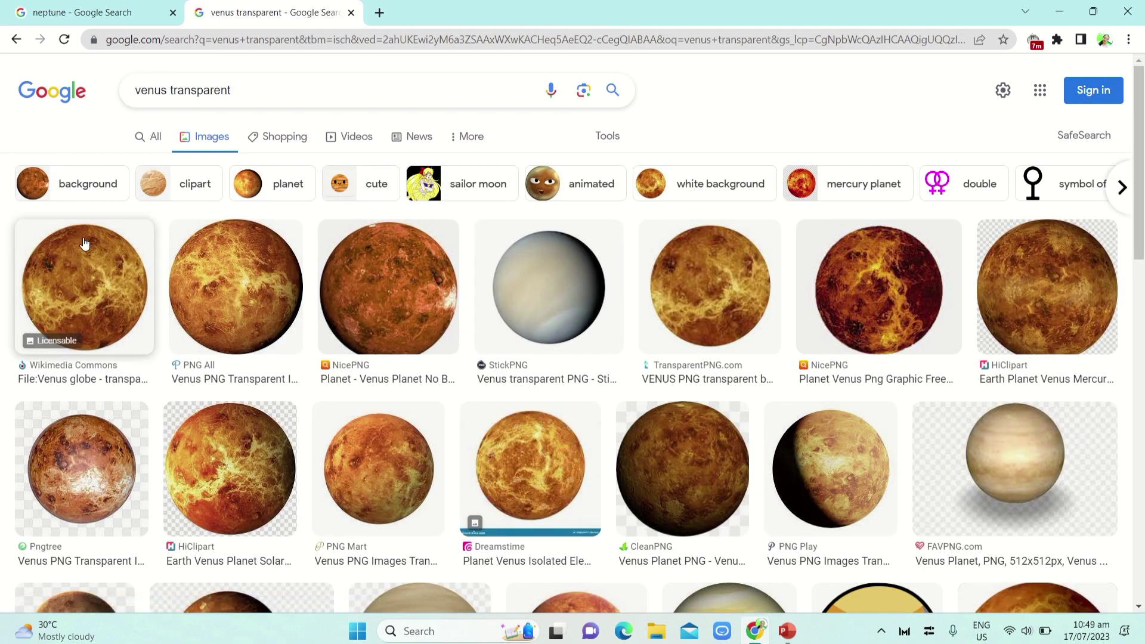
pyautogui.click(85, 245)
pyautogui.moveTo(899, 302)
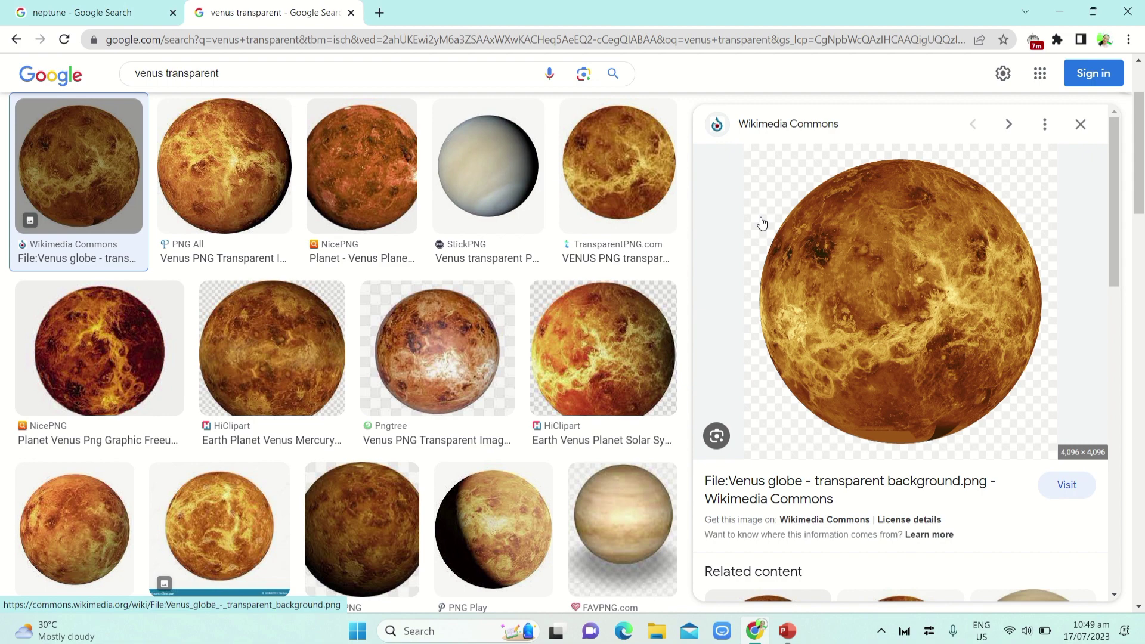
pyautogui.rightClick(843, 220)
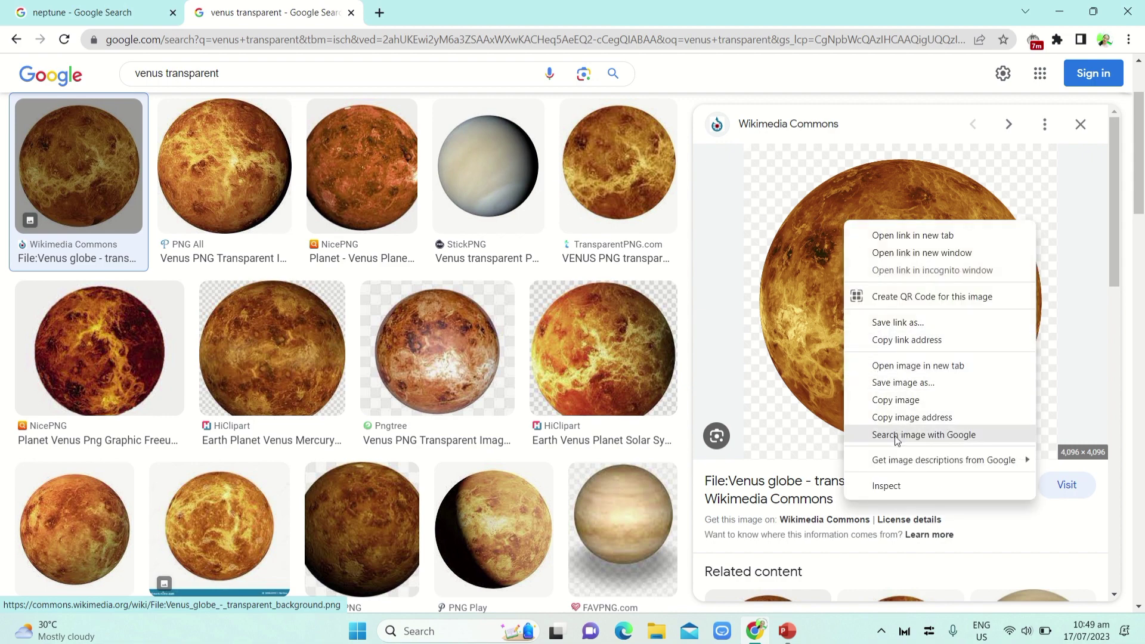
pyautogui.click(894, 400)
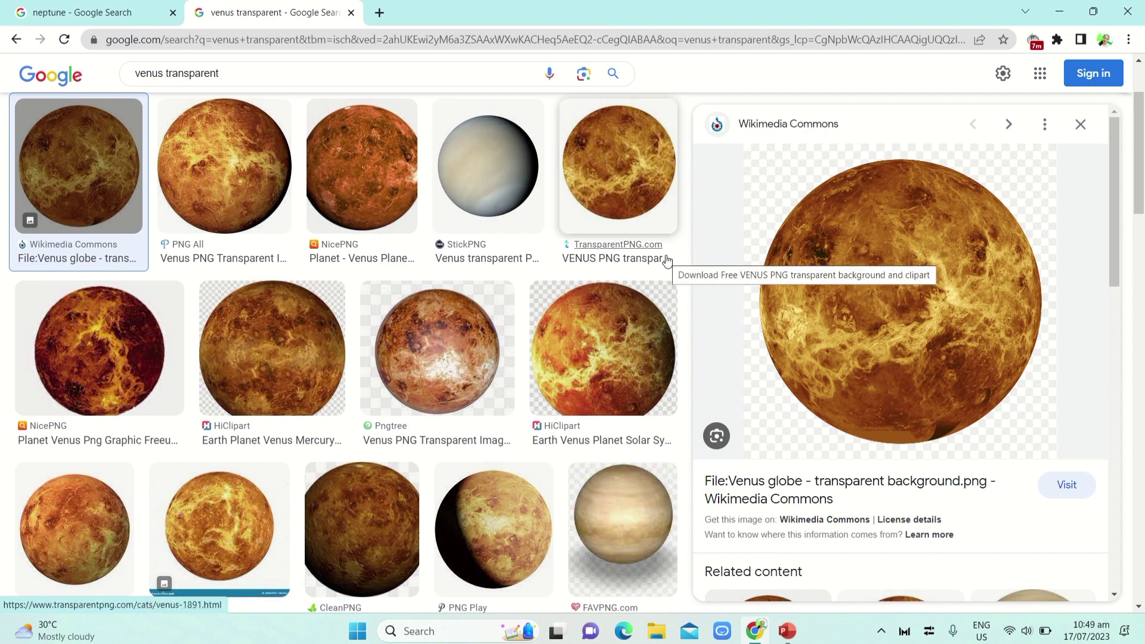
pyautogui.hotkey('alt', 'Tab')
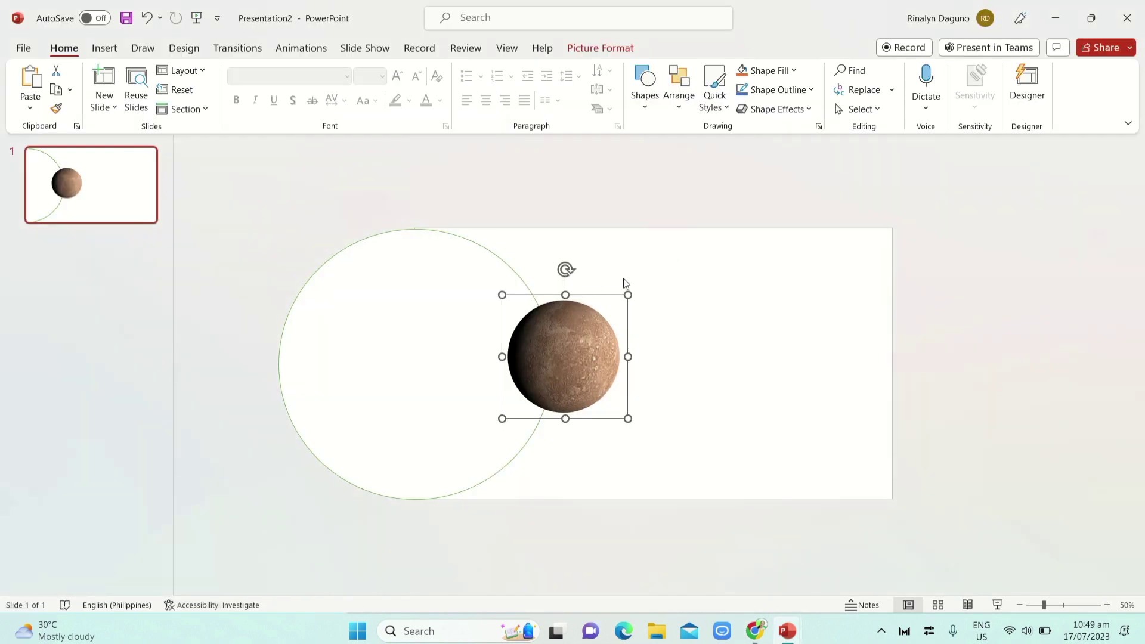
# Step: Paste the Venus image, shrink it, and place it on the circle's upper edge
pyautogui.click(624, 280)
pyautogui.rightClick(636, 272)
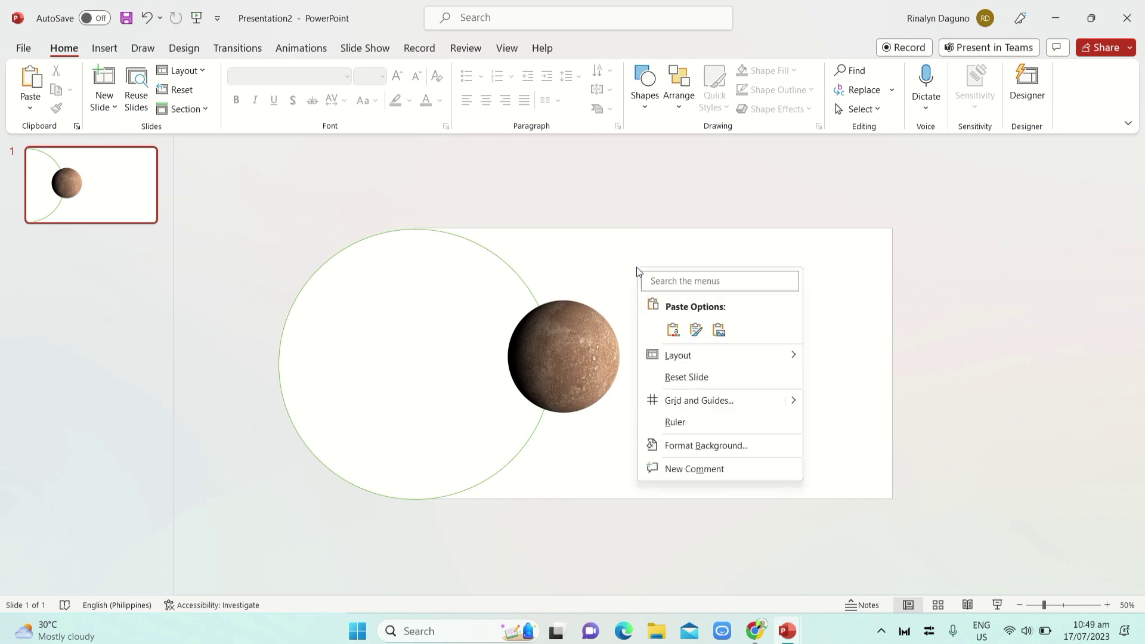
pyautogui.click(680, 330)
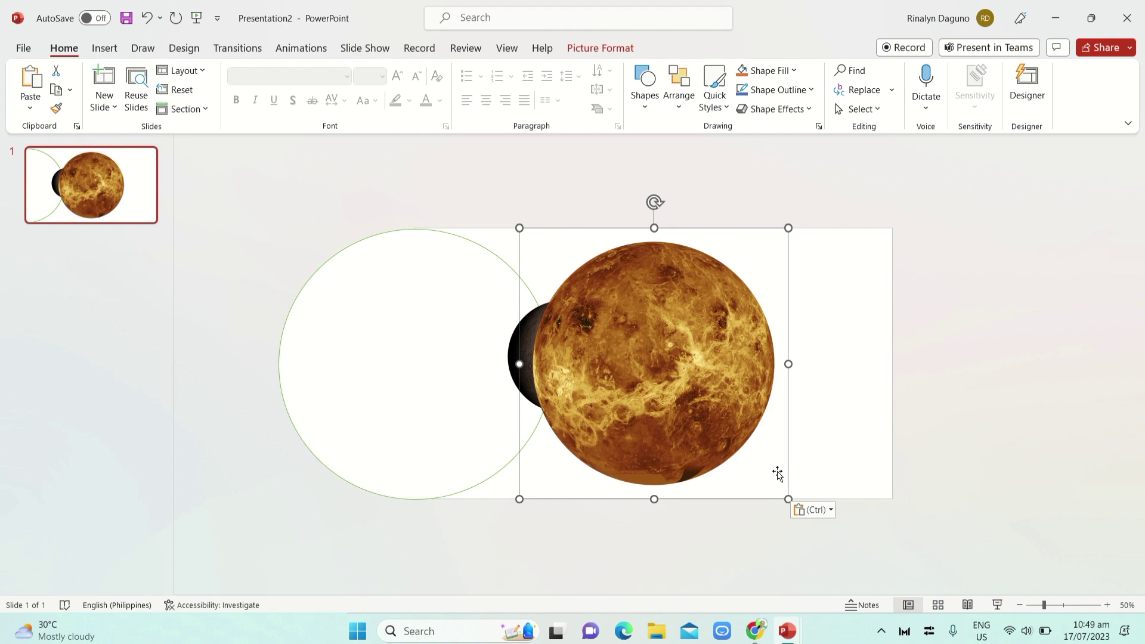
pyautogui.moveTo(787, 496); pyautogui.dragTo(651, 296)
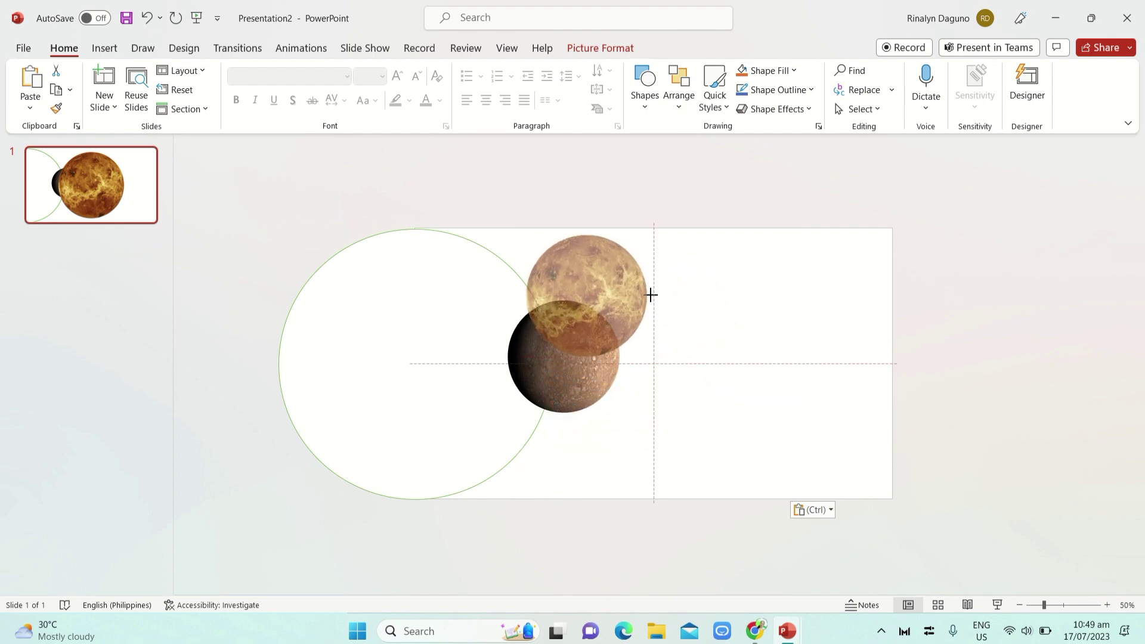
pyautogui.moveTo(651, 294)
pyautogui.mouseDown()
pyautogui.moveTo(477, 246)
pyautogui.moveTo(452, 224)
pyautogui.mouseUp()
pyautogui.moveTo(448, 296); pyautogui.dragTo(448, 295)
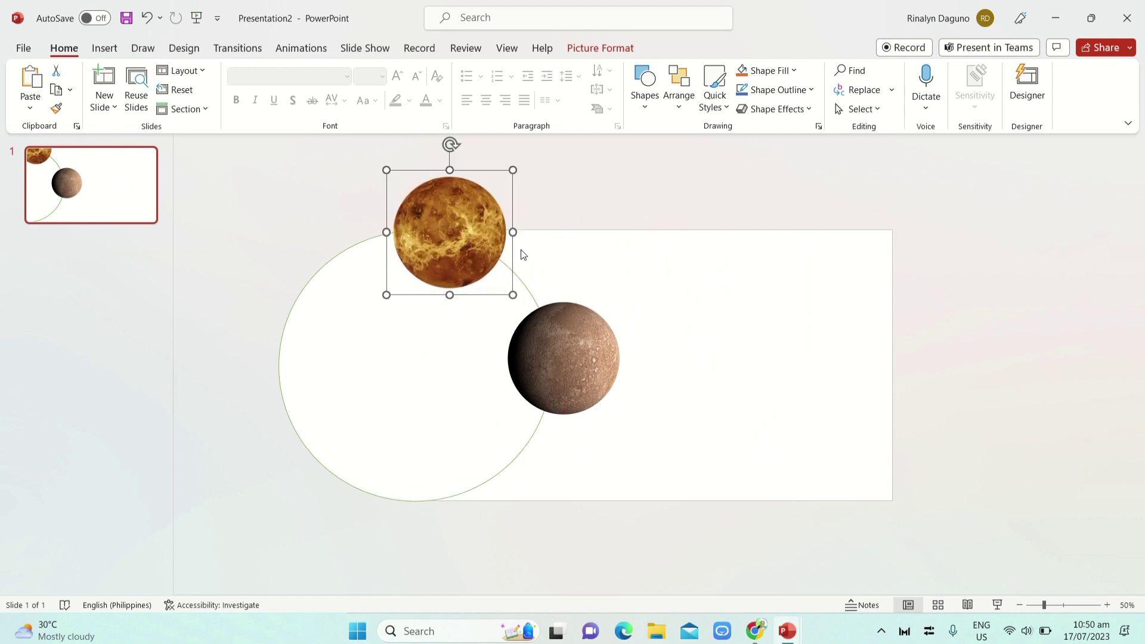
pyautogui.click(569, 210)
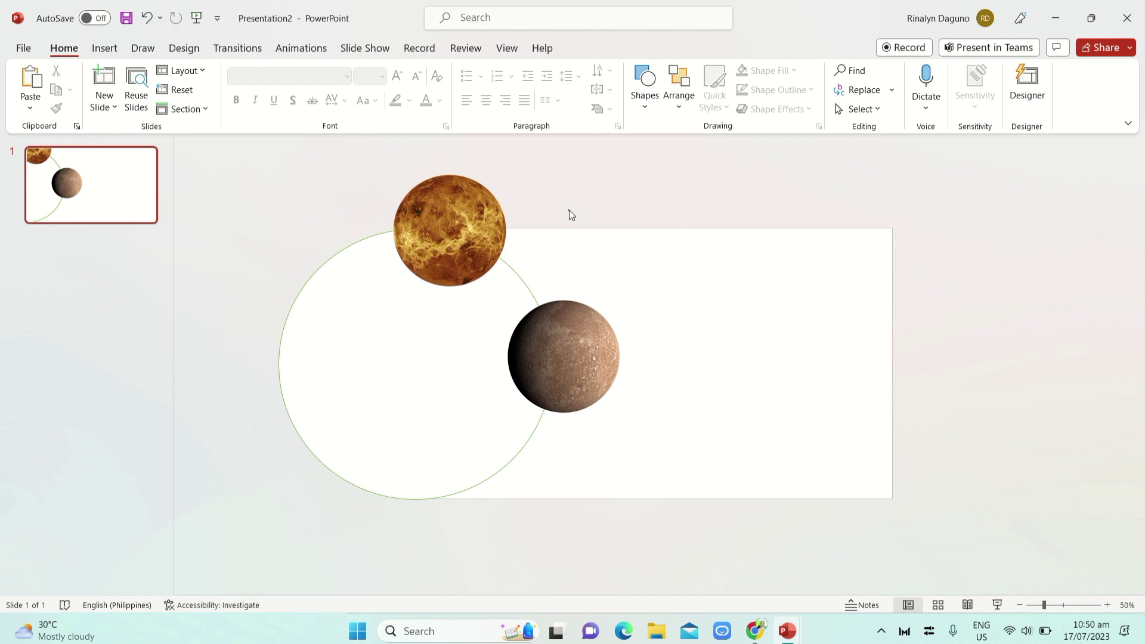
# Step: Search 'galaxy ppt background' in a new Chrome tab and show the image results
pyautogui.hotkey('alt', 'Tab')
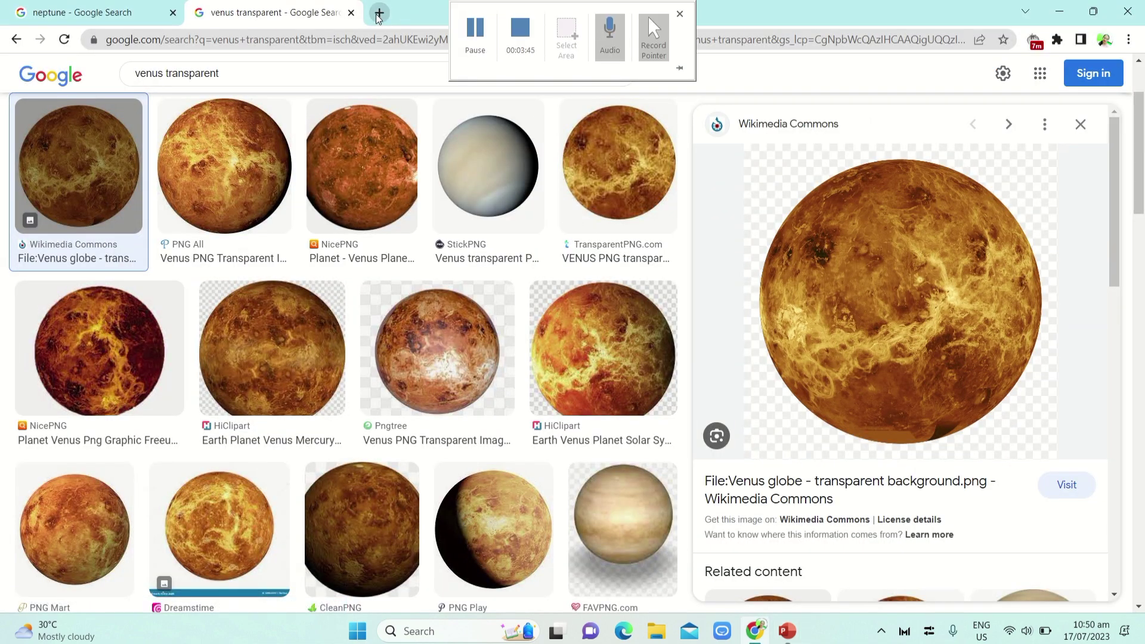
pyautogui.click(378, 12)
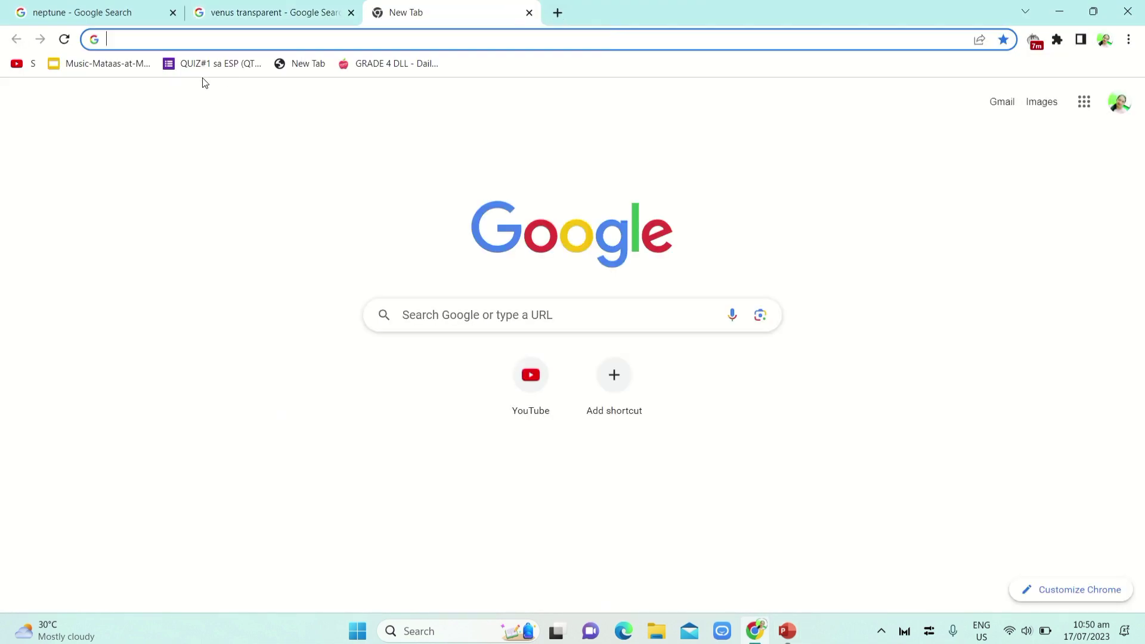
pyautogui.write('galx')
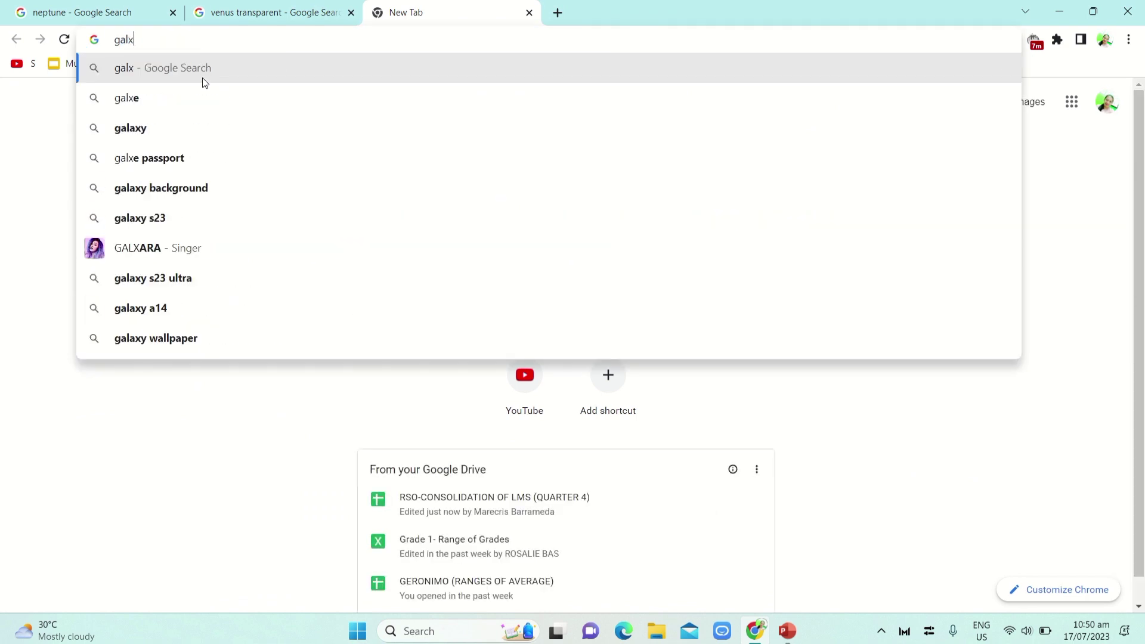
pyautogui.write('y pp')
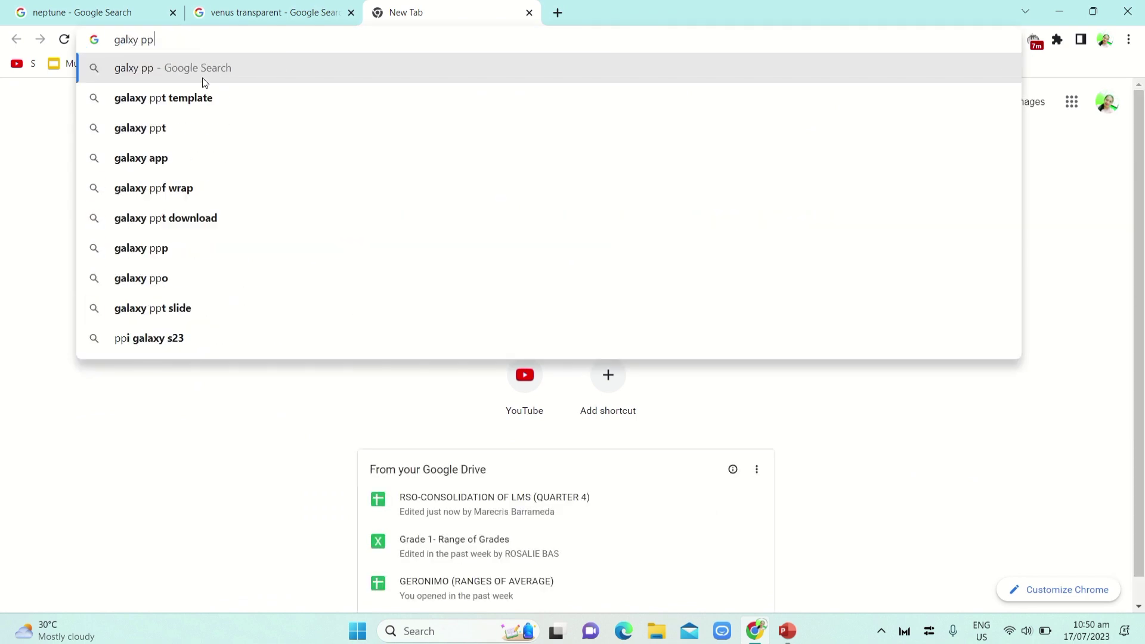
pyautogui.write('t back')
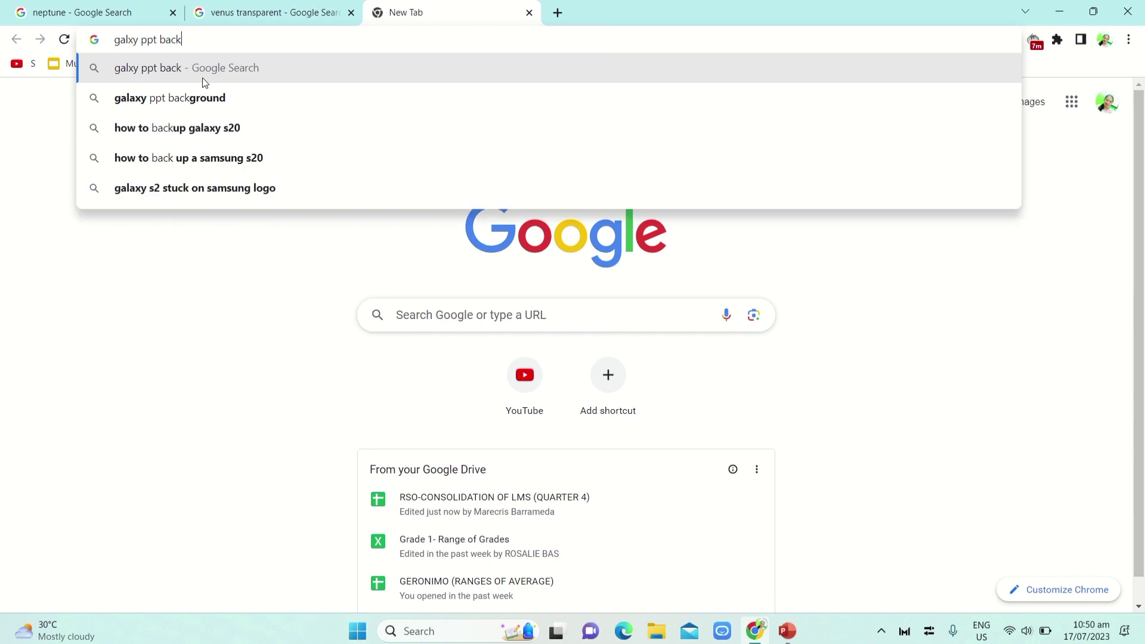
pyautogui.click(201, 97)
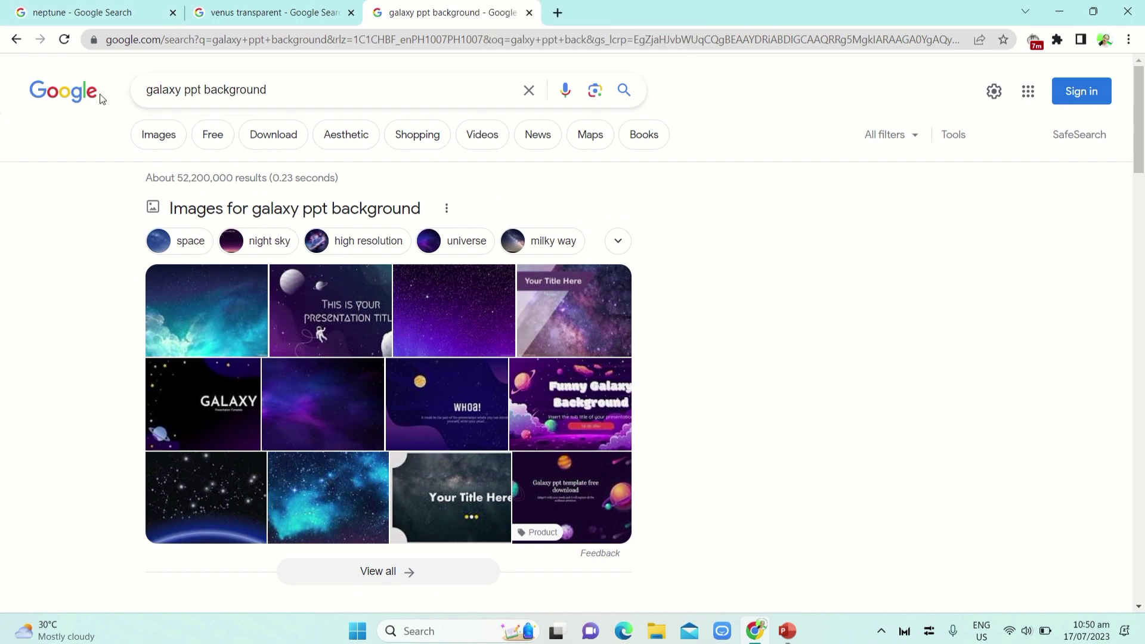
pyautogui.click(154, 135)
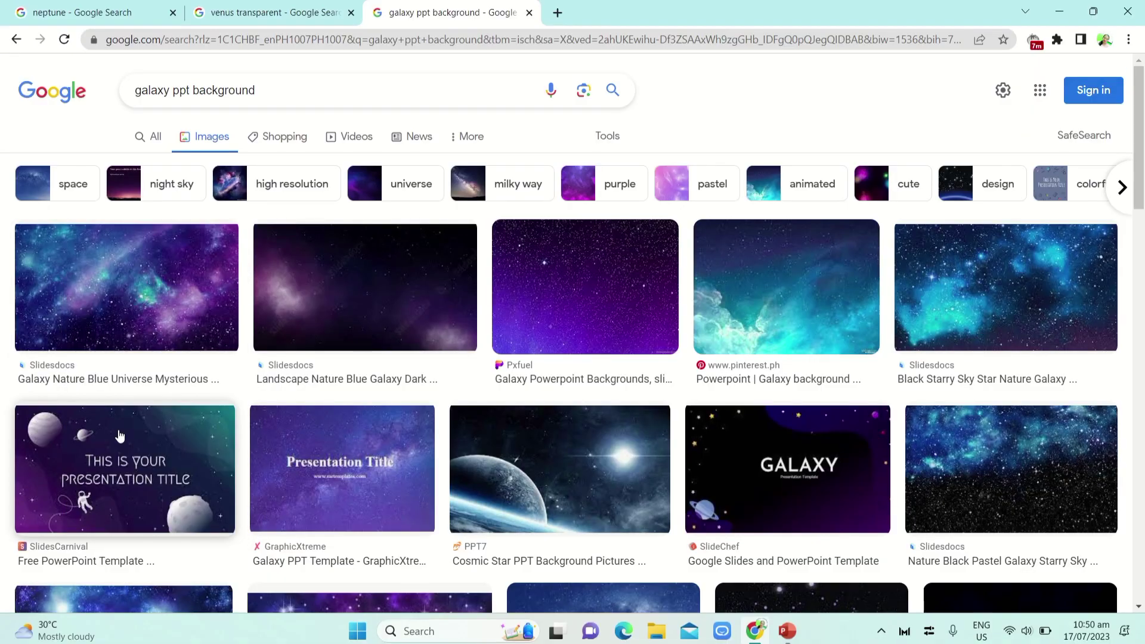
pyautogui.hotkey('alt', 'Tab')
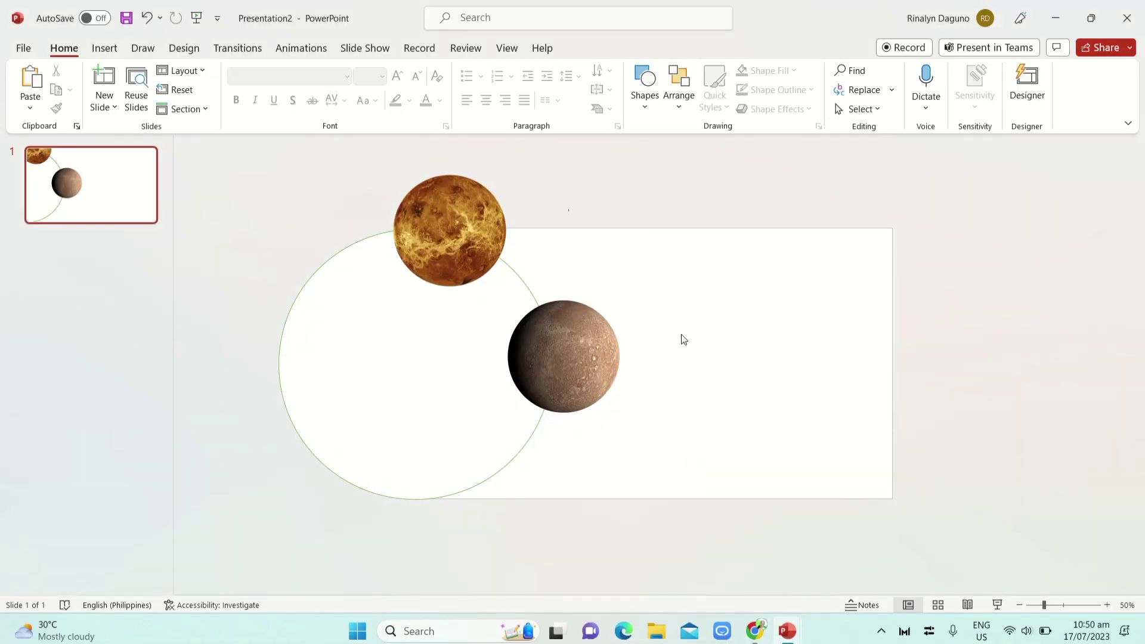
# Step: Paste the galaxy picture, stretch it to fill the slide, and send it to back
pyautogui.hotkey('ctrl', 'v')
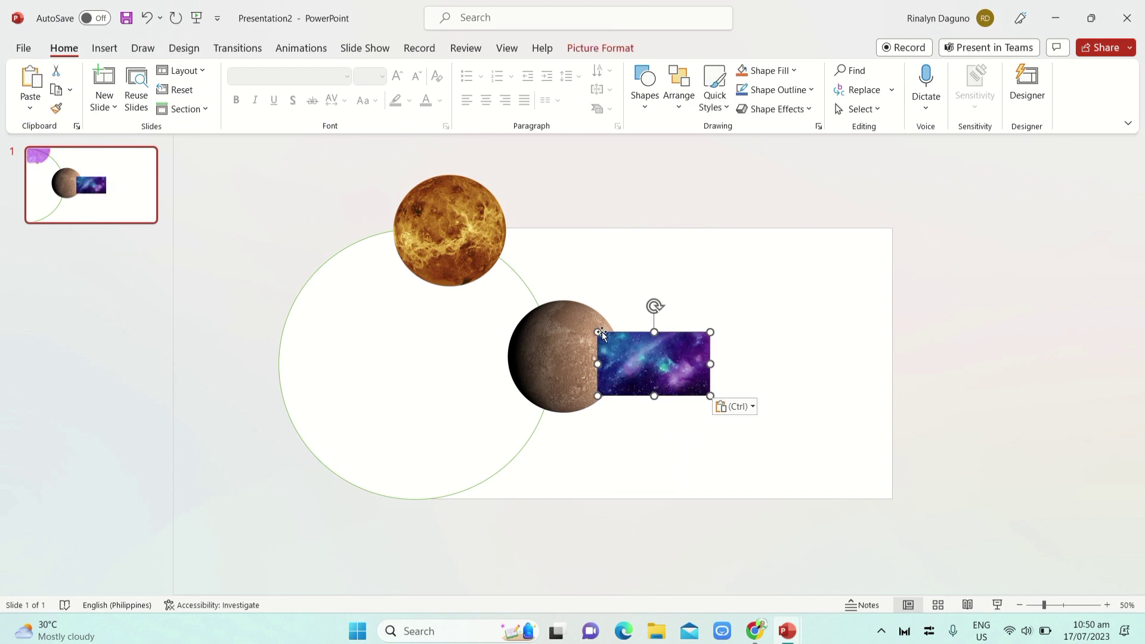
pyautogui.moveTo(597, 331); pyautogui.dragTo(416, 250)
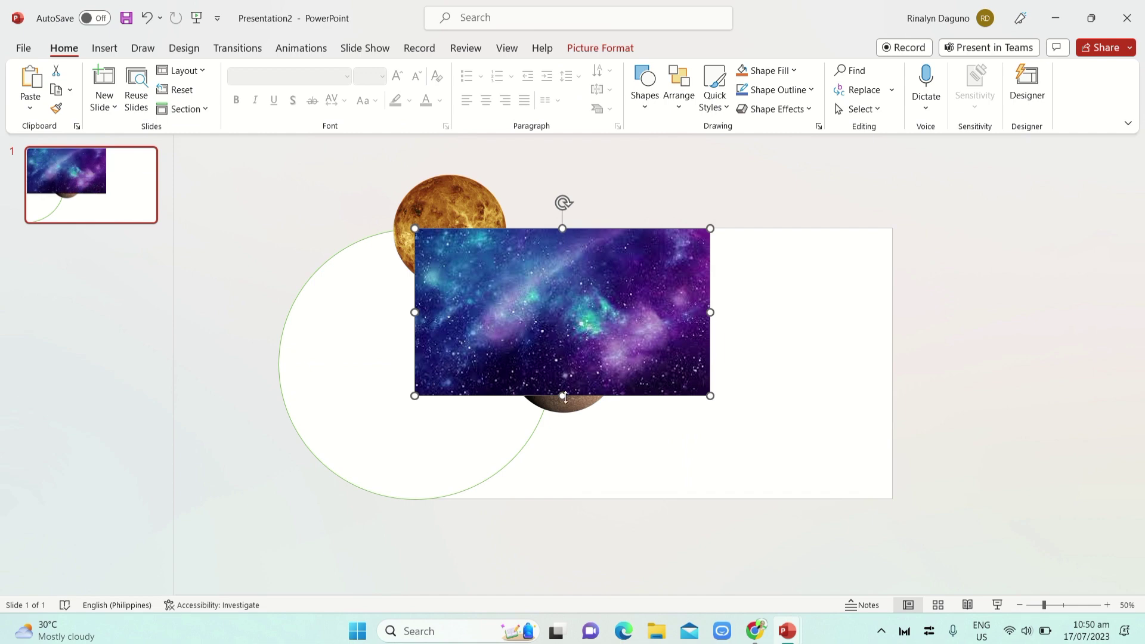
pyautogui.moveTo(561, 396); pyautogui.dragTo(562, 498)
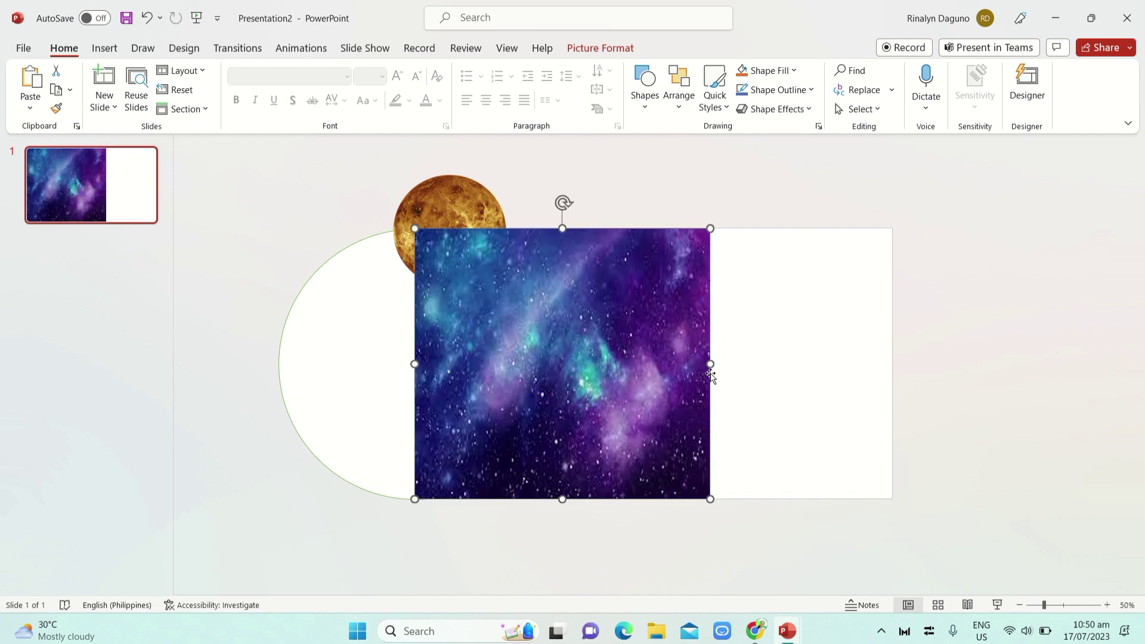
pyautogui.moveTo(710, 364); pyautogui.dragTo(892, 360)
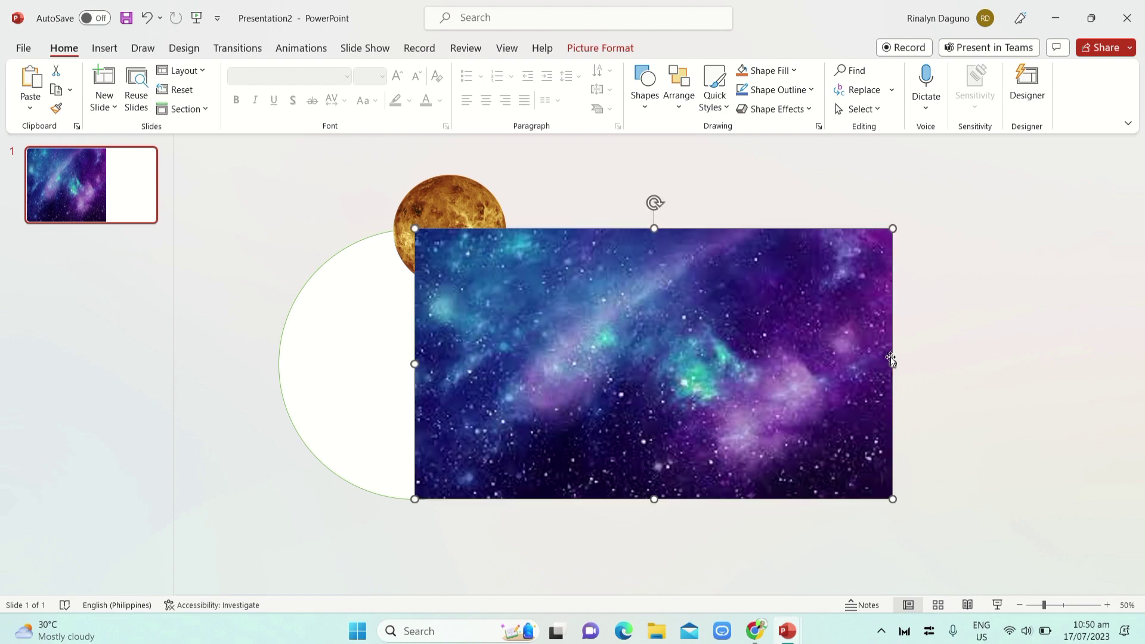
pyautogui.rightClick(728, 339)
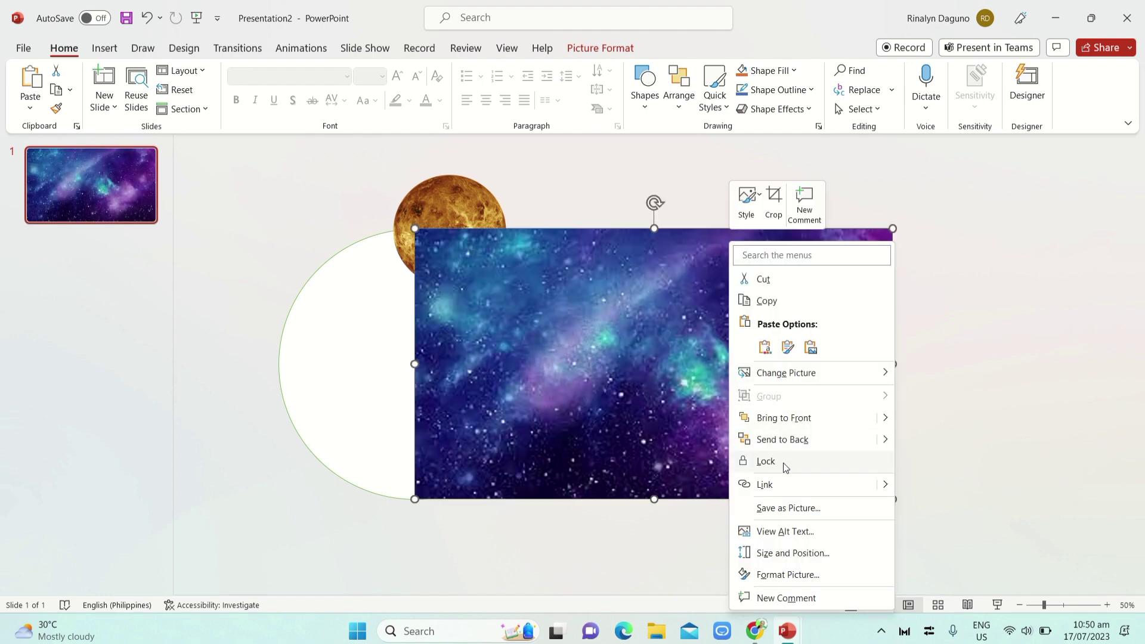
pyautogui.click(782, 439)
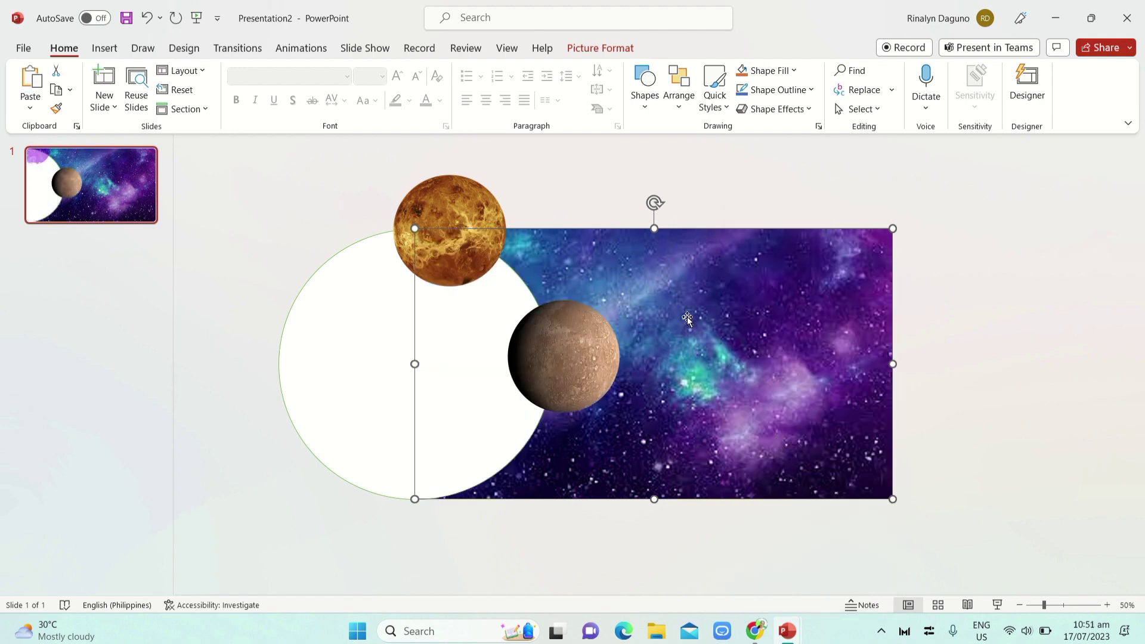
pyautogui.hotkey('alt', 'Tab')
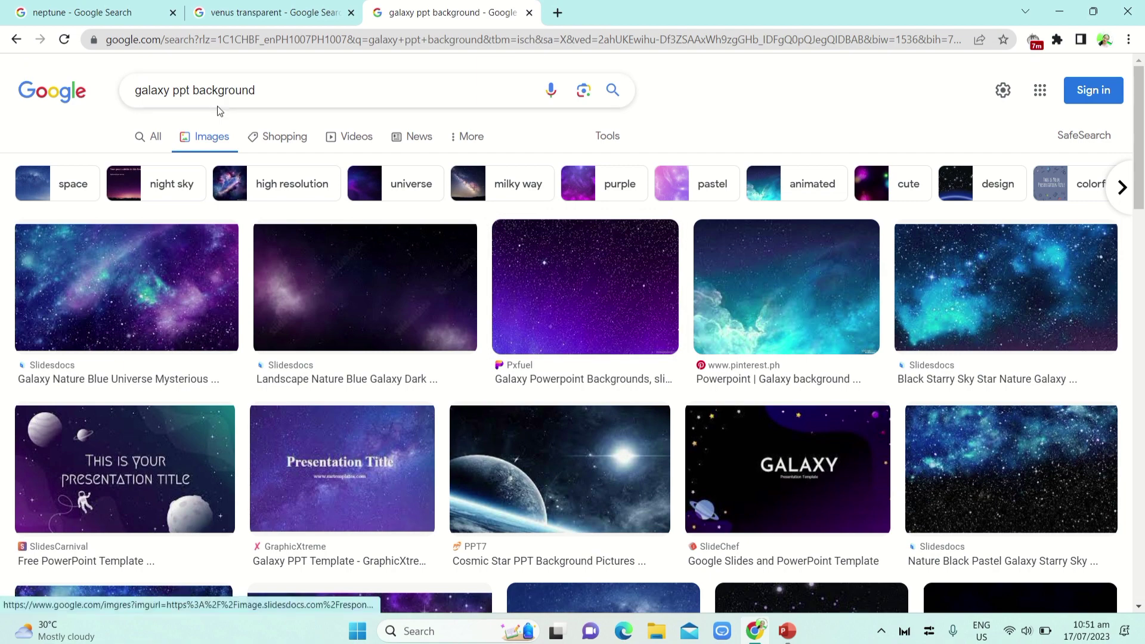
# Step: Search Google for the planet Mercury and select its knowledge-panel description
pyautogui.click(117, 16)
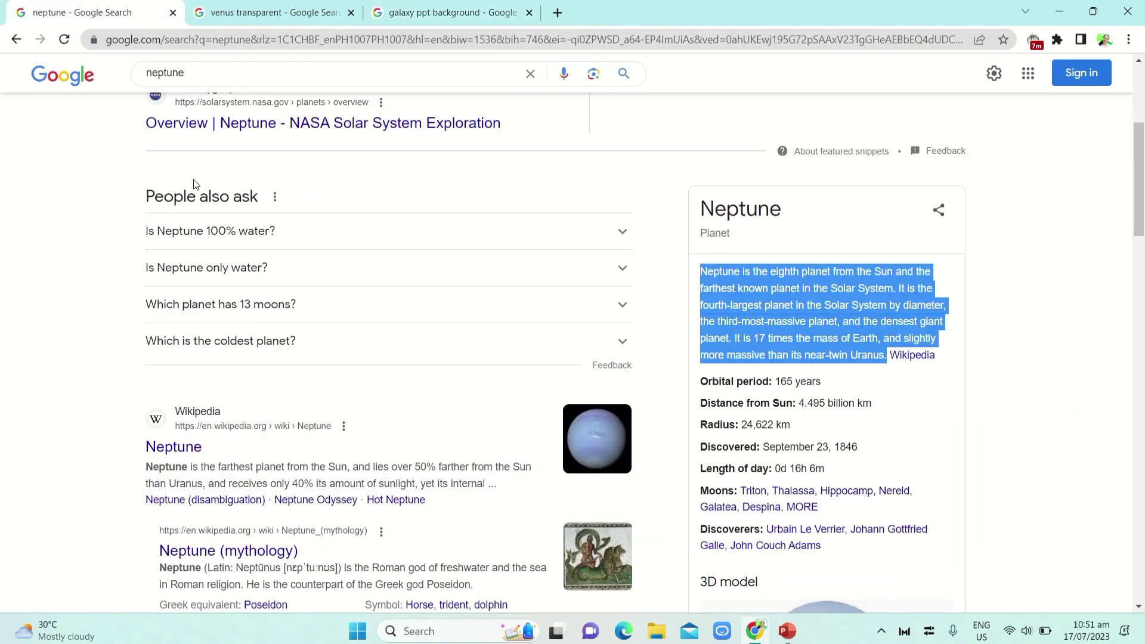
pyautogui.click(189, 74)
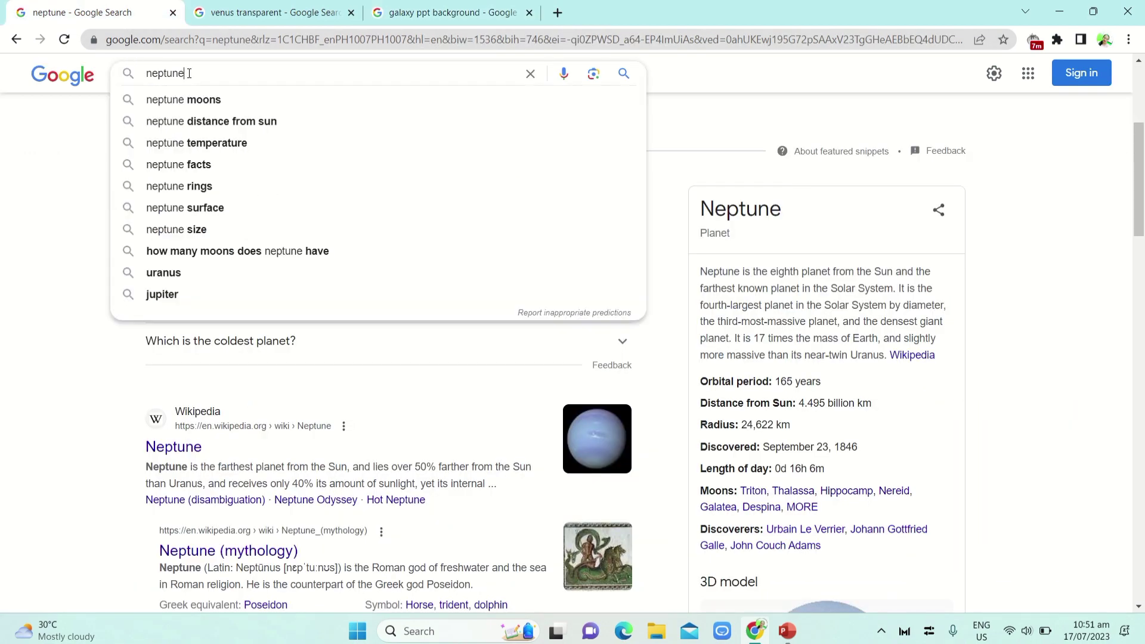
pyautogui.press('BackSpace')
pyautogui.press('BackSpace')
pyautogui.press('BackSpace')
pyautogui.press('BackSpace')
pyautogui.press('BackSpace')
pyautogui.write('m')
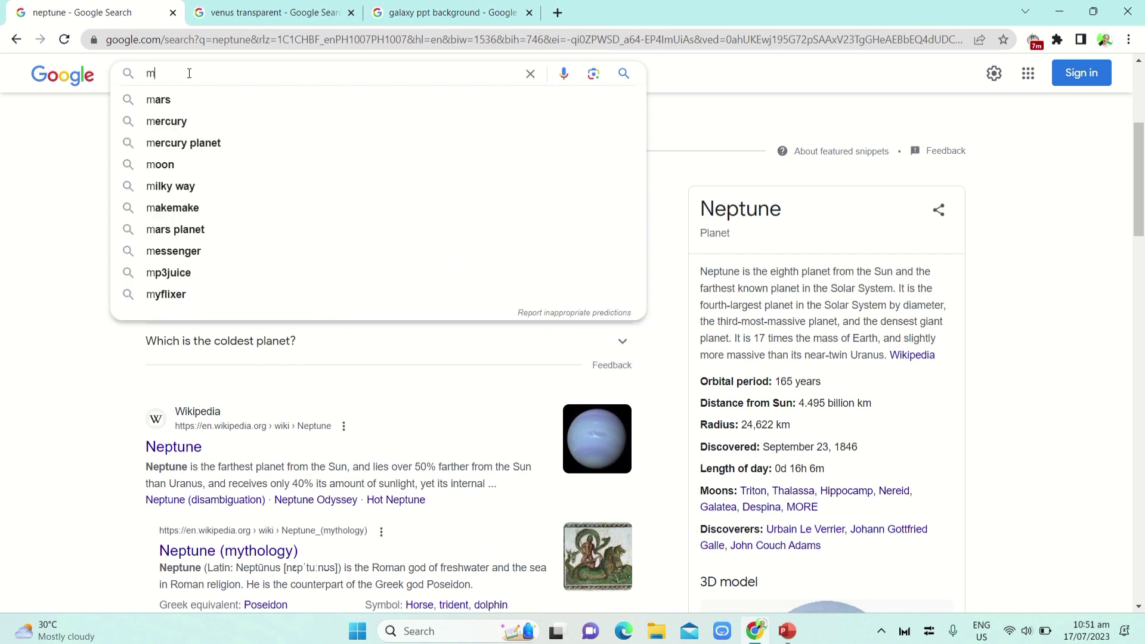
pyautogui.write('ercury')
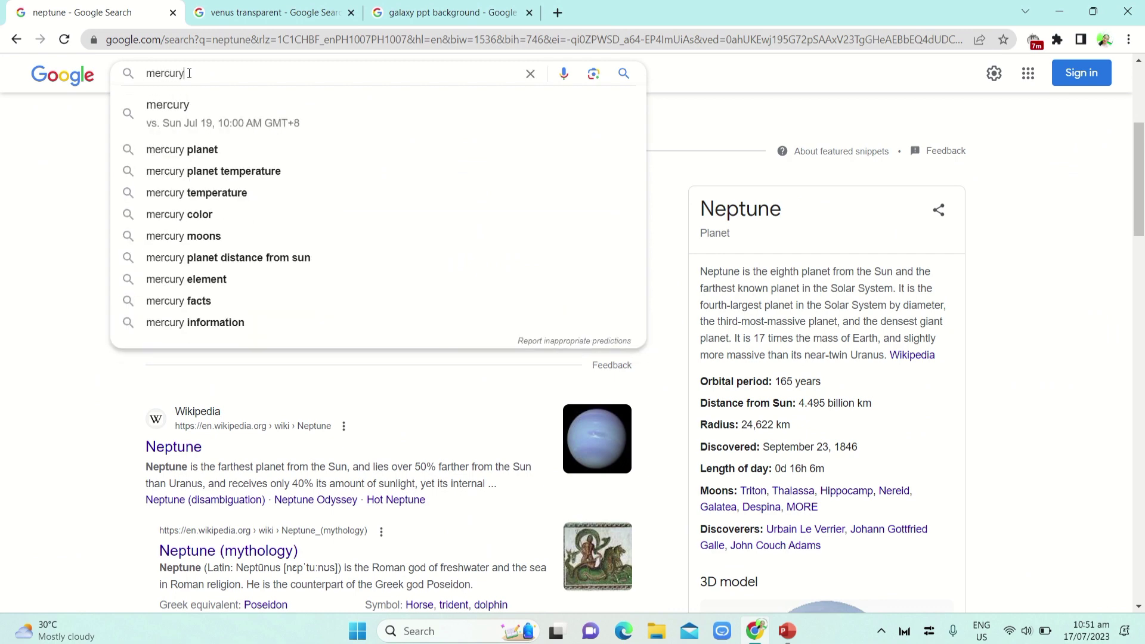
pyautogui.press('Return')
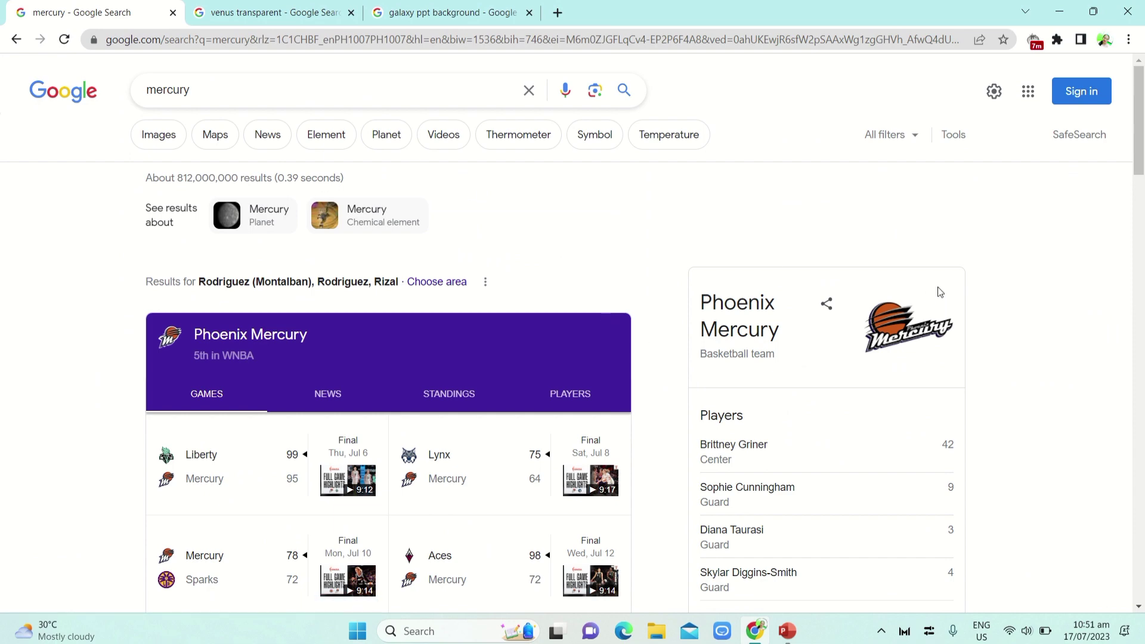
pyautogui.moveTo(1139, 120); pyautogui.dragTo(1143, 246)
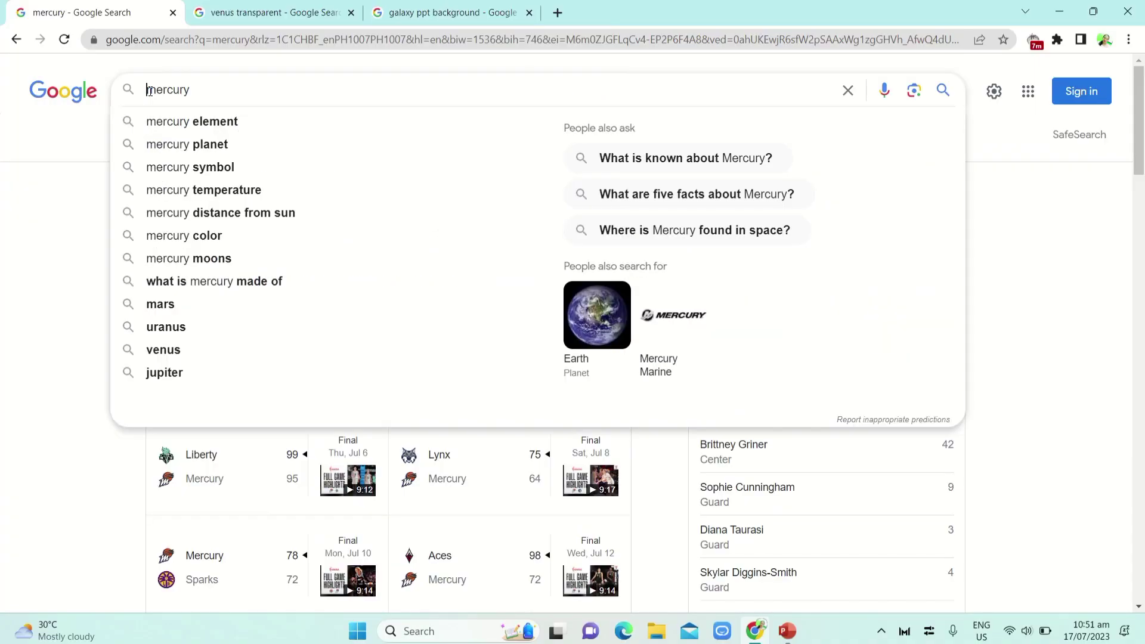
pyautogui.click(172, 144)
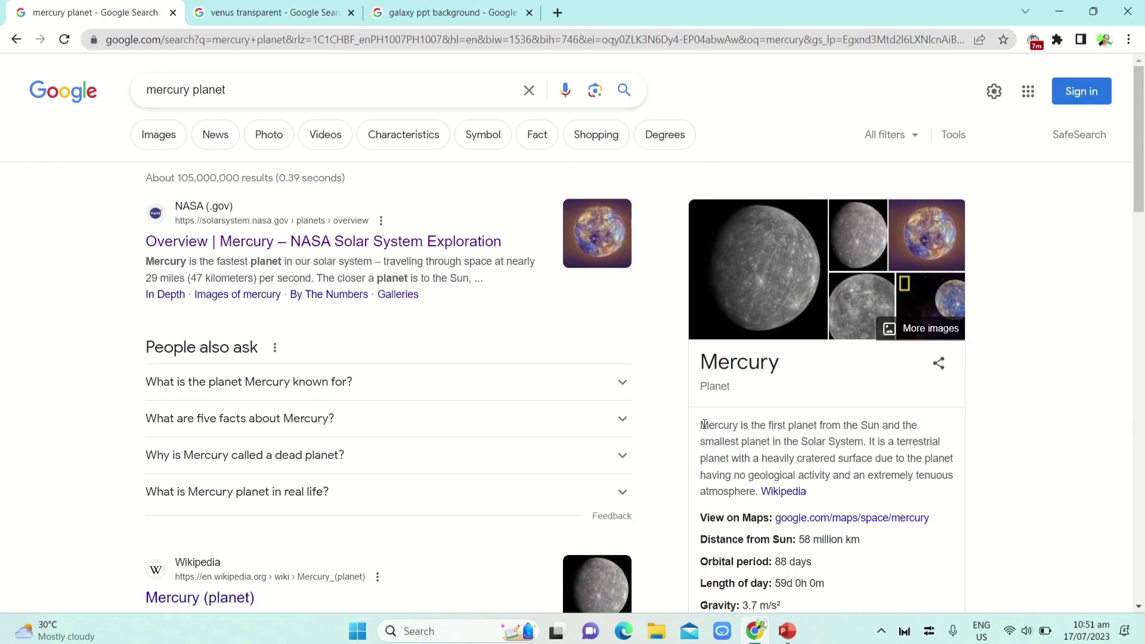
pyautogui.moveTo(701, 425); pyautogui.dragTo(761, 490)
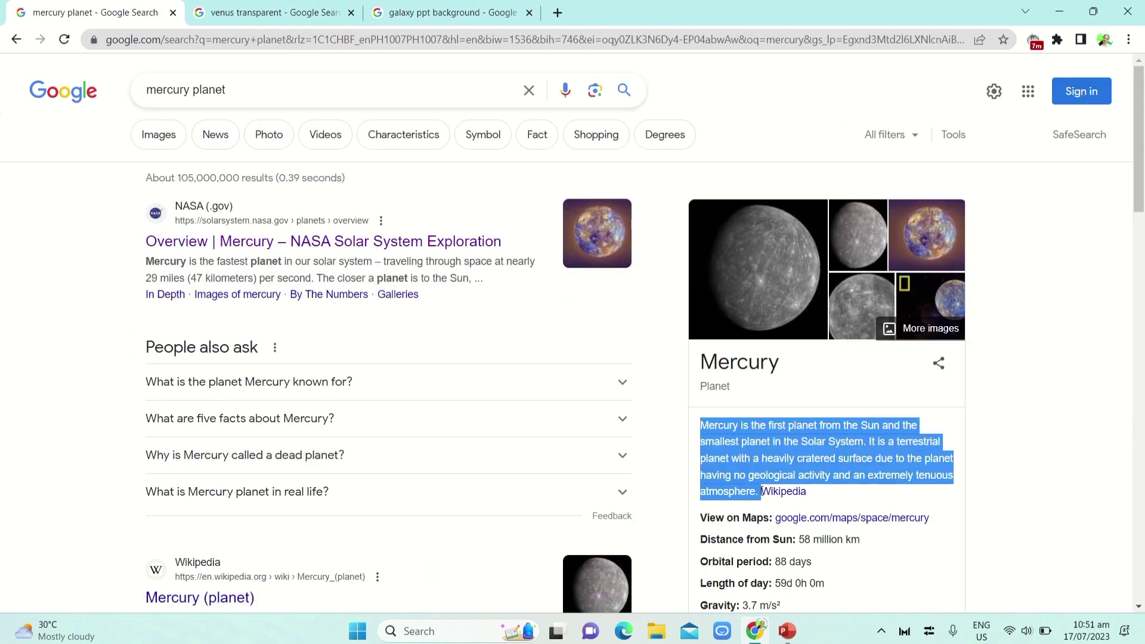
pyautogui.hotkey('alt', 'Tab')
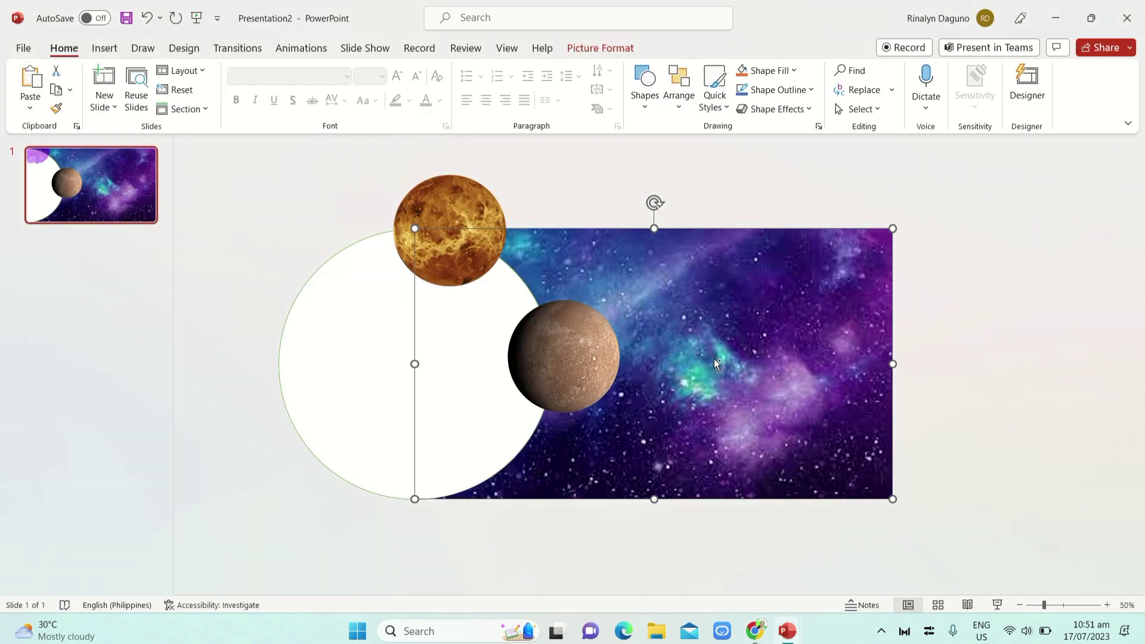
# Step: Paste the Mercury description at the picture's upper right and enlarge its font size
pyautogui.hotkey('ctrl', 'v')
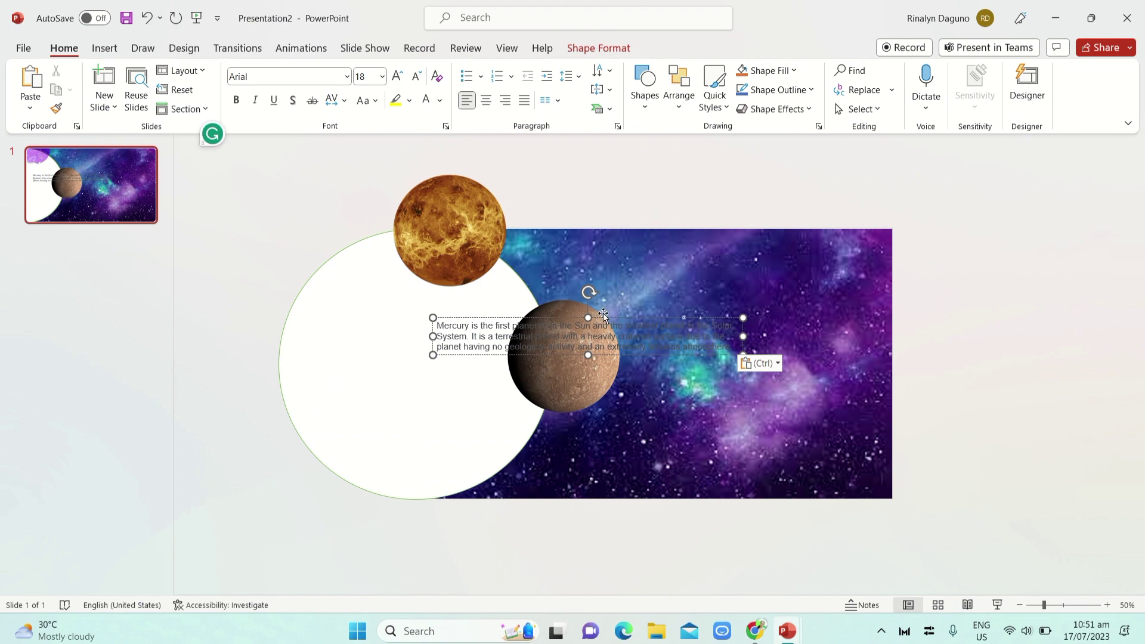
pyautogui.moveTo(607, 316); pyautogui.dragTo(723, 262)
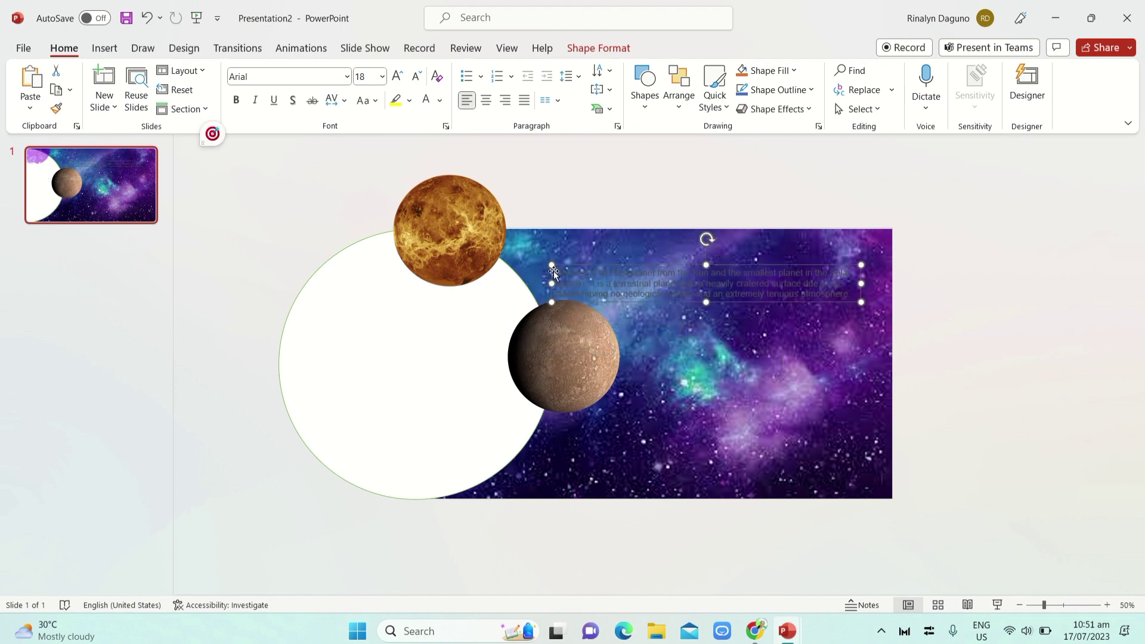
pyautogui.moveTo(555, 271)
pyautogui.mouseDown()
pyautogui.moveTo(720, 272)
pyautogui.moveTo(846, 295)
pyautogui.mouseUp()
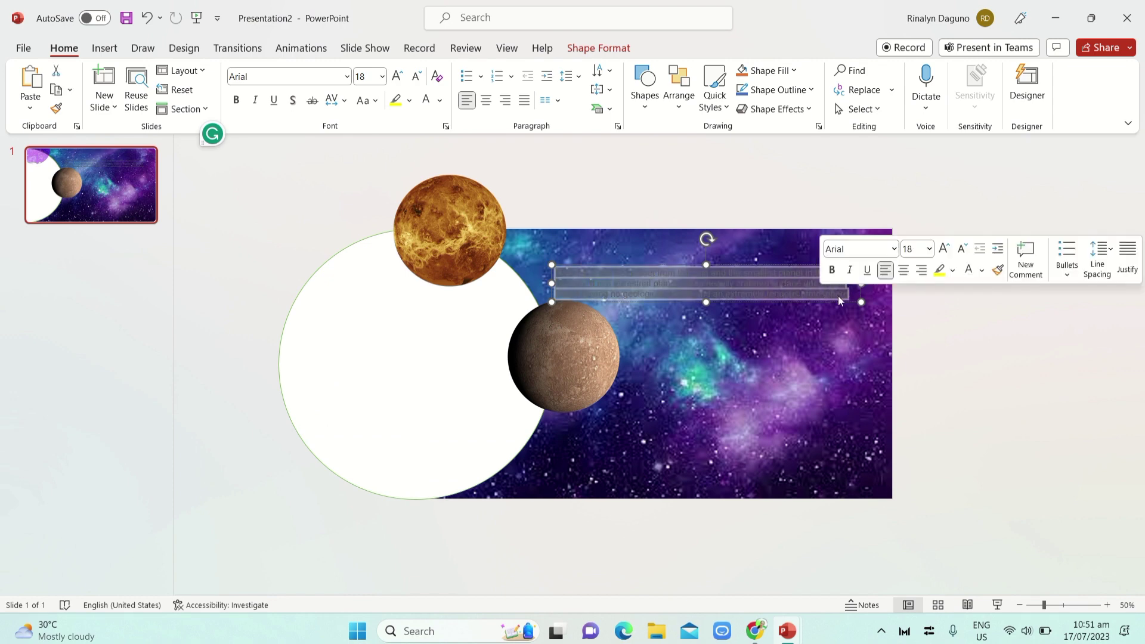
pyautogui.click(402, 77)
pyautogui.click(402, 76)
pyautogui.click(402, 76)
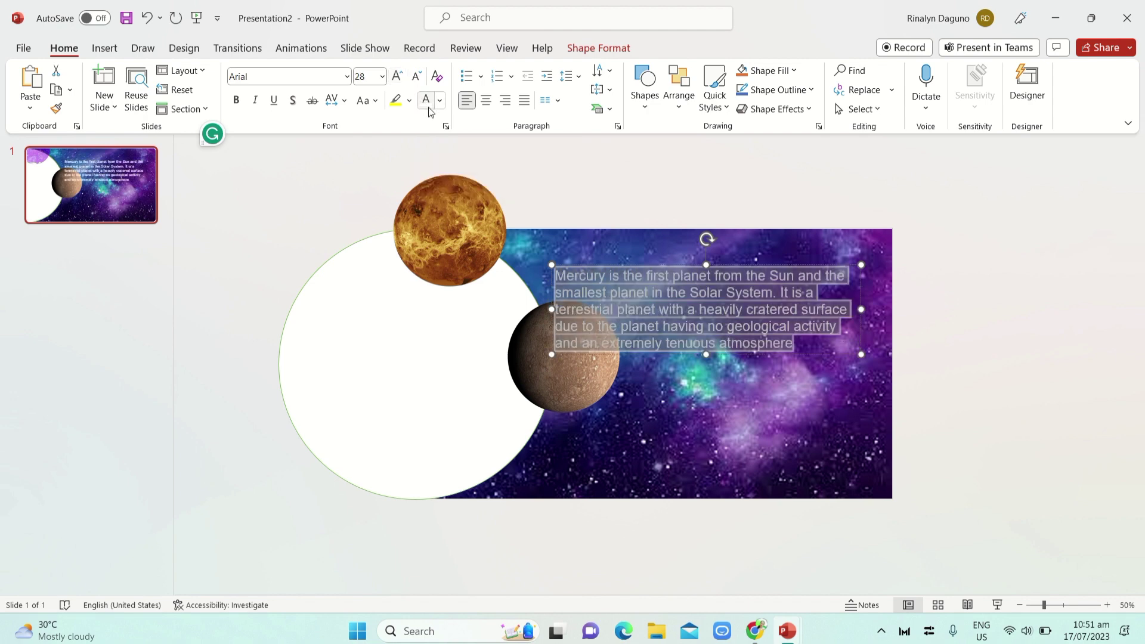
pyautogui.click(397, 76)
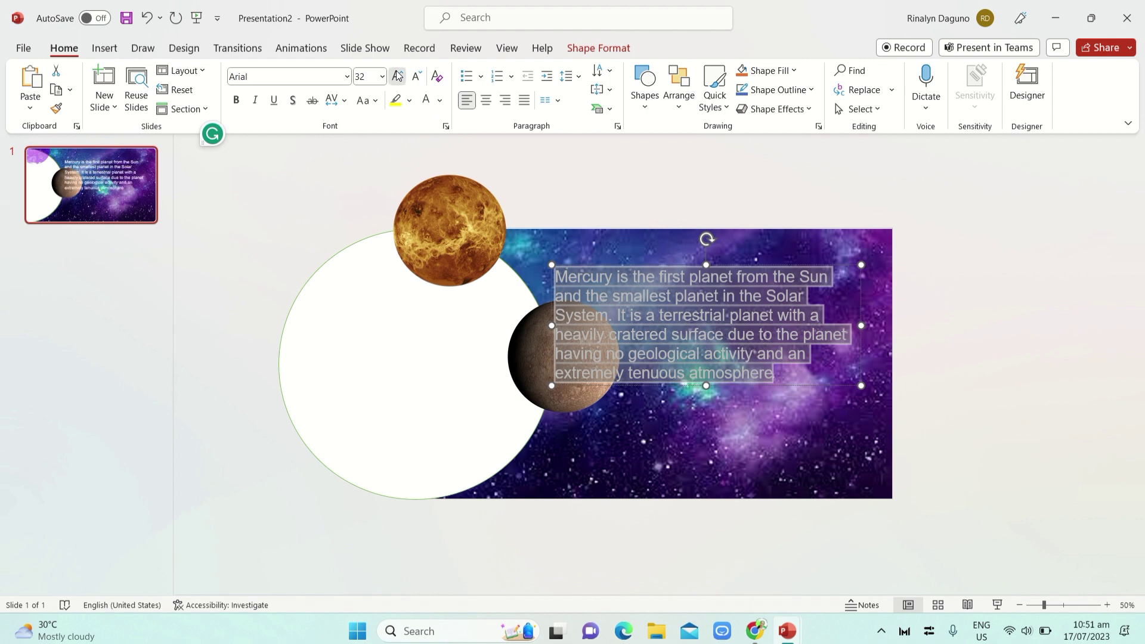
pyautogui.click(398, 76)
# Step: Narrow the description box, make the text bold, and nudge it slightly up and right
pyautogui.moveTo(553, 345); pyautogui.dragTo(626, 345)
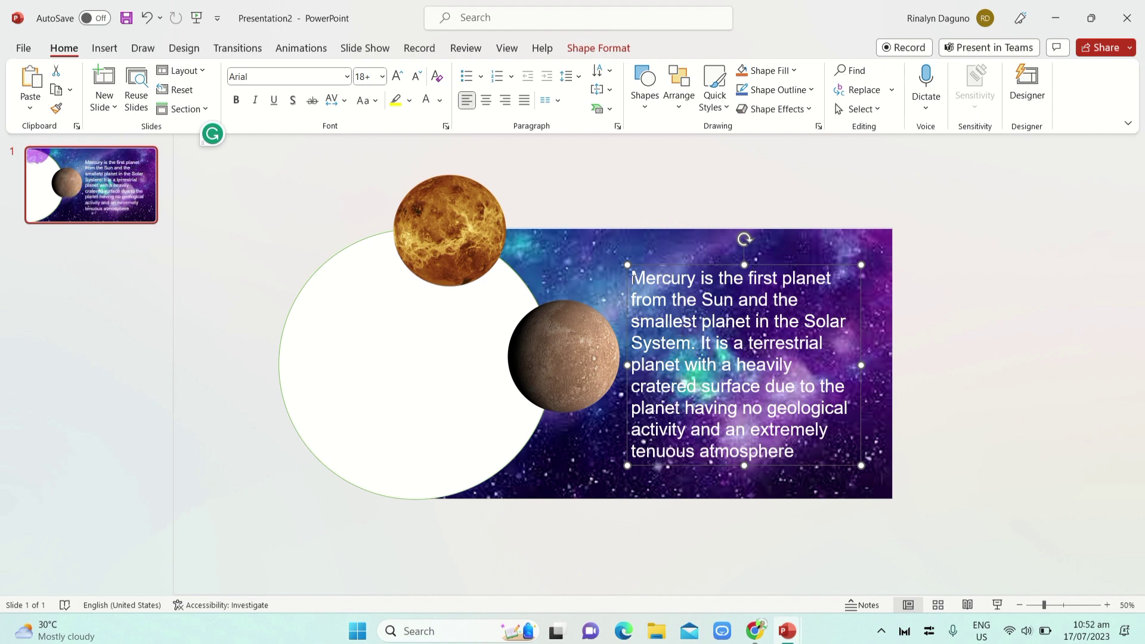
pyautogui.moveTo(632, 278); pyautogui.dragTo(799, 454)
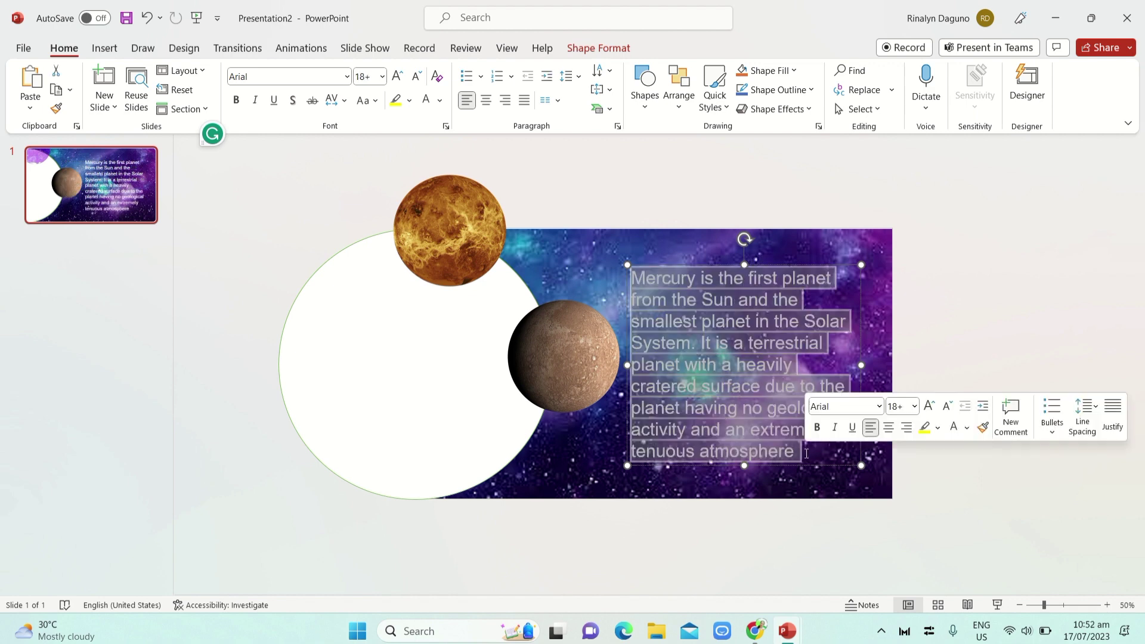
pyautogui.click(236, 100)
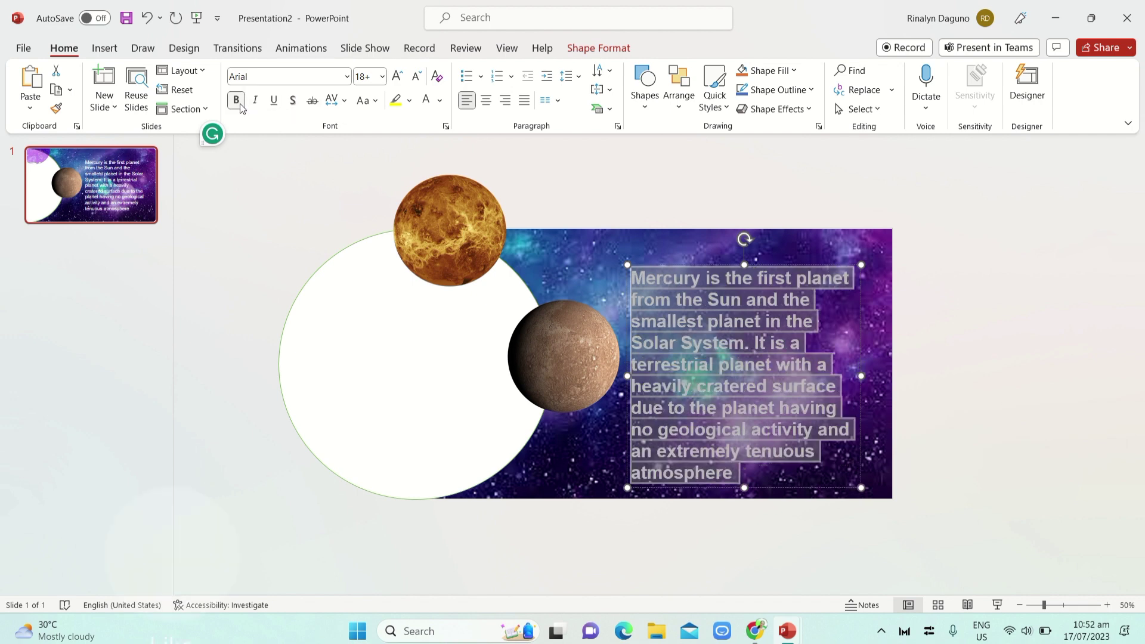
pyautogui.click(760, 257)
pyautogui.moveTo(760, 258); pyautogui.dragTo(767, 251)
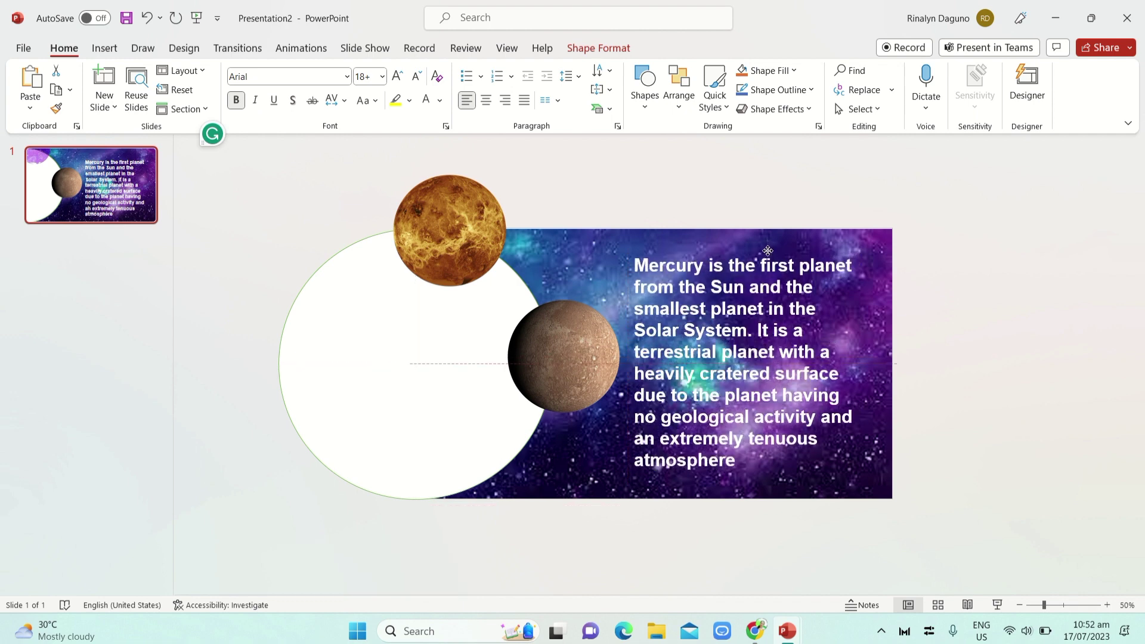
pyautogui.click(985, 277)
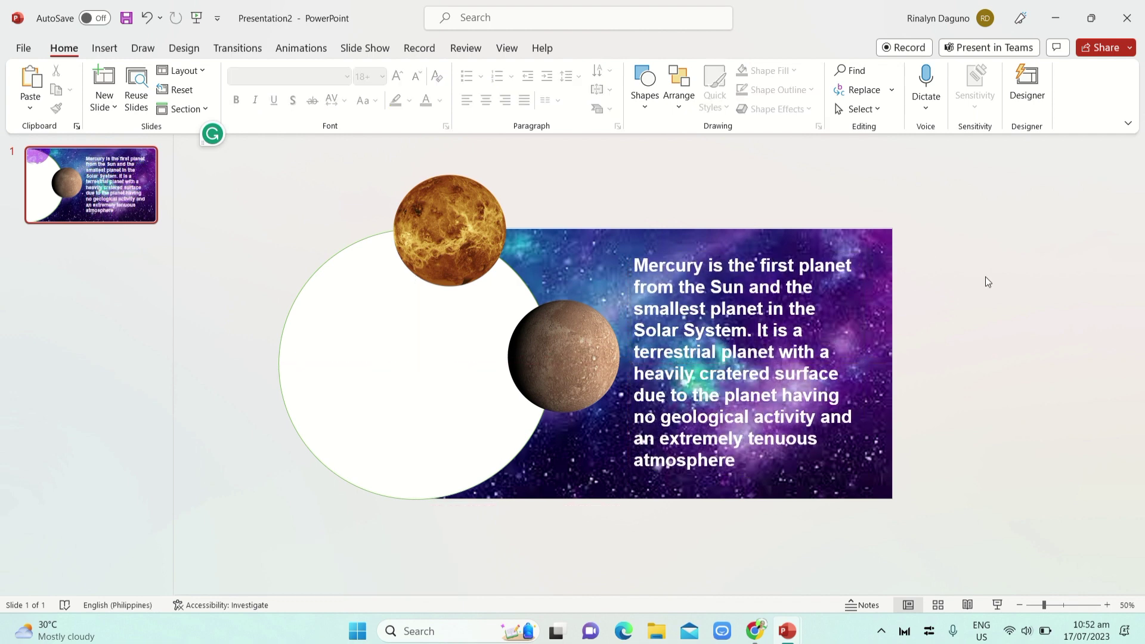
# Step: Duplicate slide 1 as slide 2
pyautogui.rightClick(90, 207)
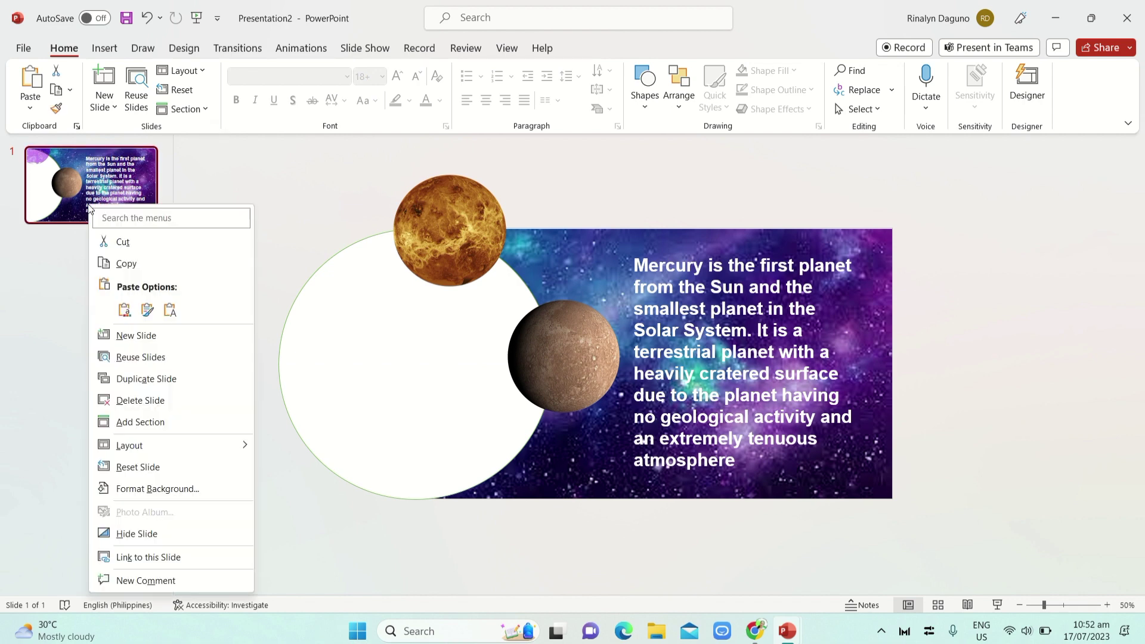
pyautogui.click(146, 383)
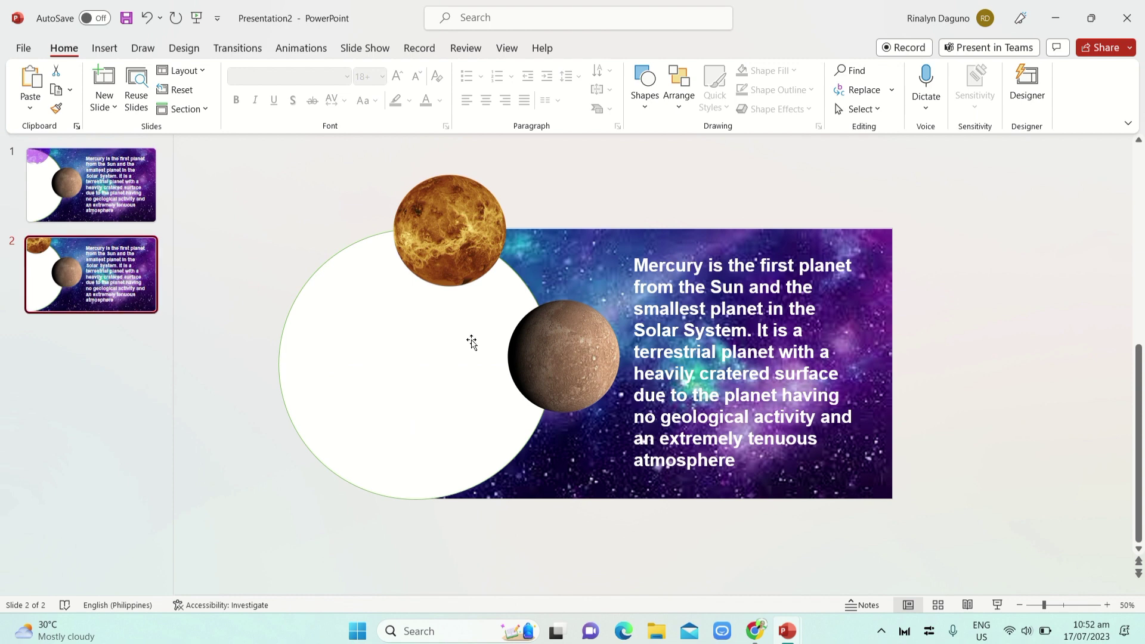
pyautogui.hotkey('alt', 'Tab')
pyautogui.hotkey('alt', 'Tab')
# Step: On slide 2, move Mercury to the circle's bottom and Venus to its right edge
pyautogui.moveTo(567, 347); pyautogui.dragTo(520, 422)
pyautogui.moveTo(490, 450); pyautogui.dragTo(448, 483)
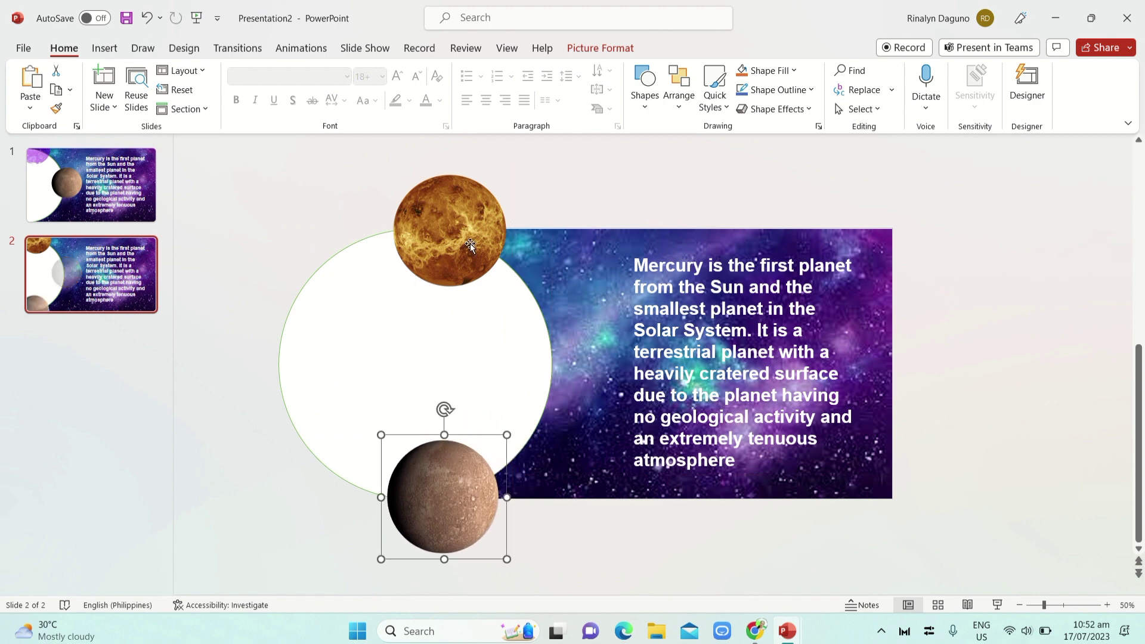
pyautogui.moveTo(465, 230); pyautogui.dragTo(563, 367)
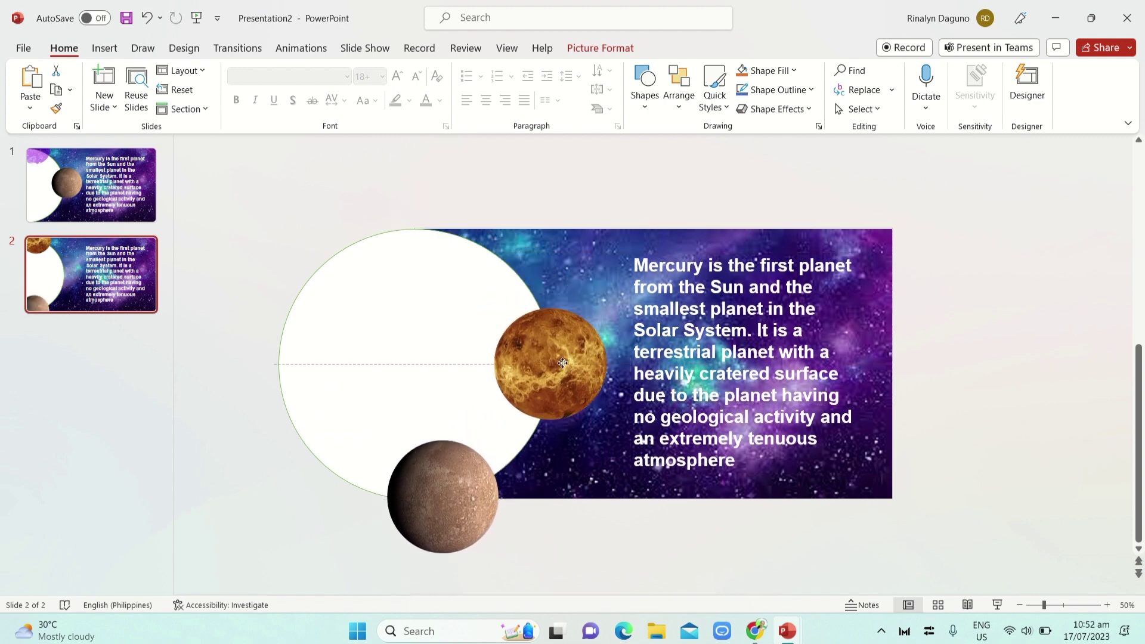
pyautogui.click(440, 486)
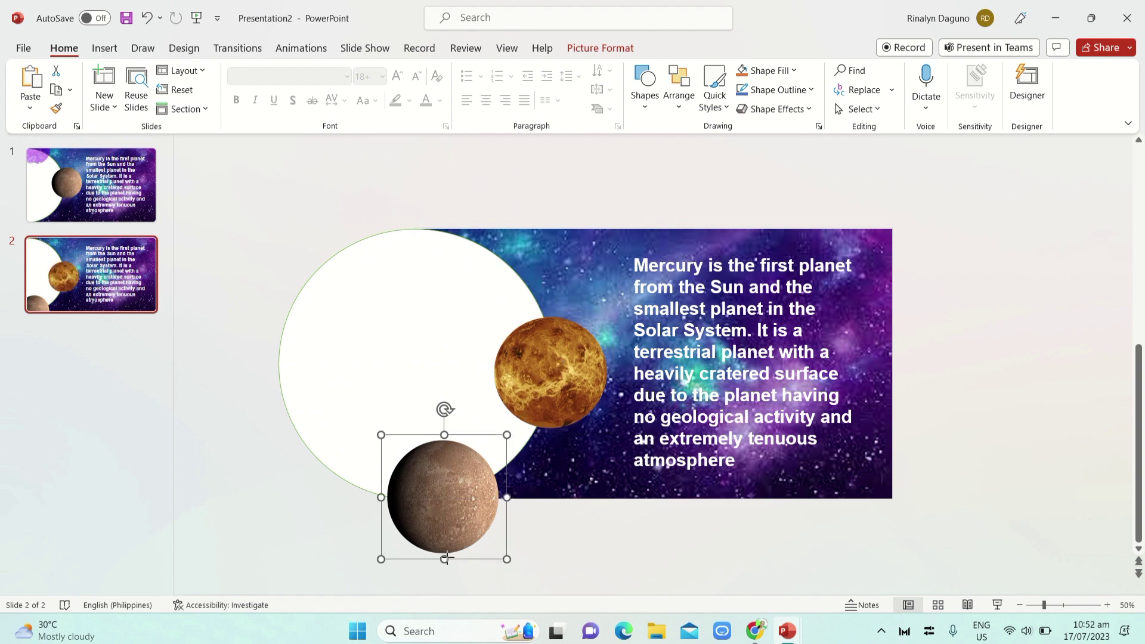
pyautogui.moveTo(447, 558); pyautogui.dragTo(446, 549)
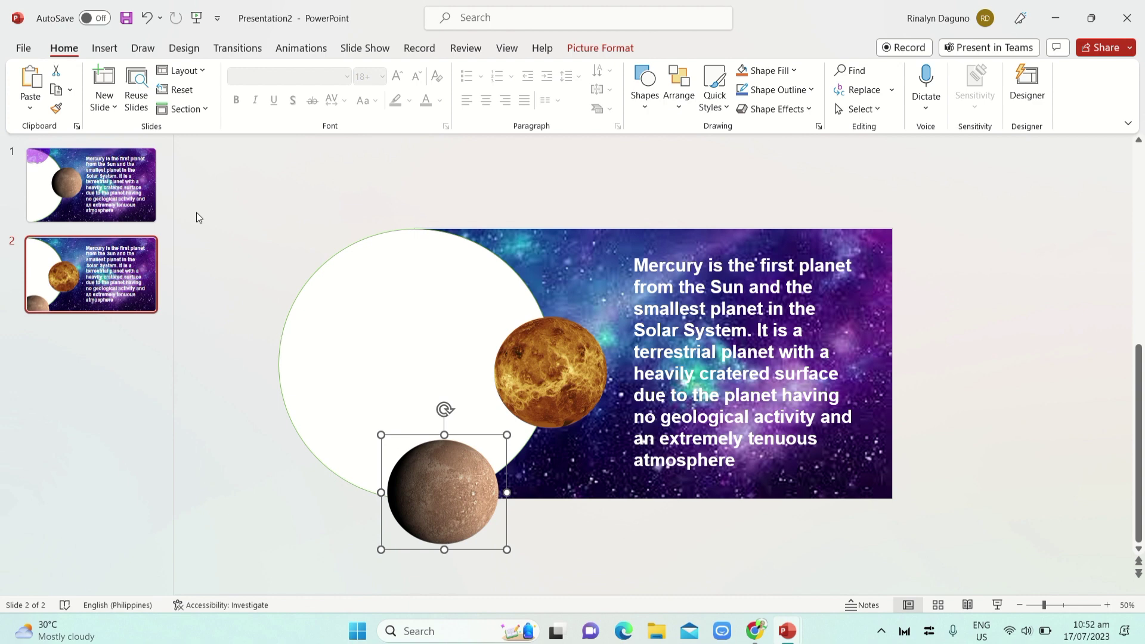
pyautogui.hotkey('alt', 'Tab')
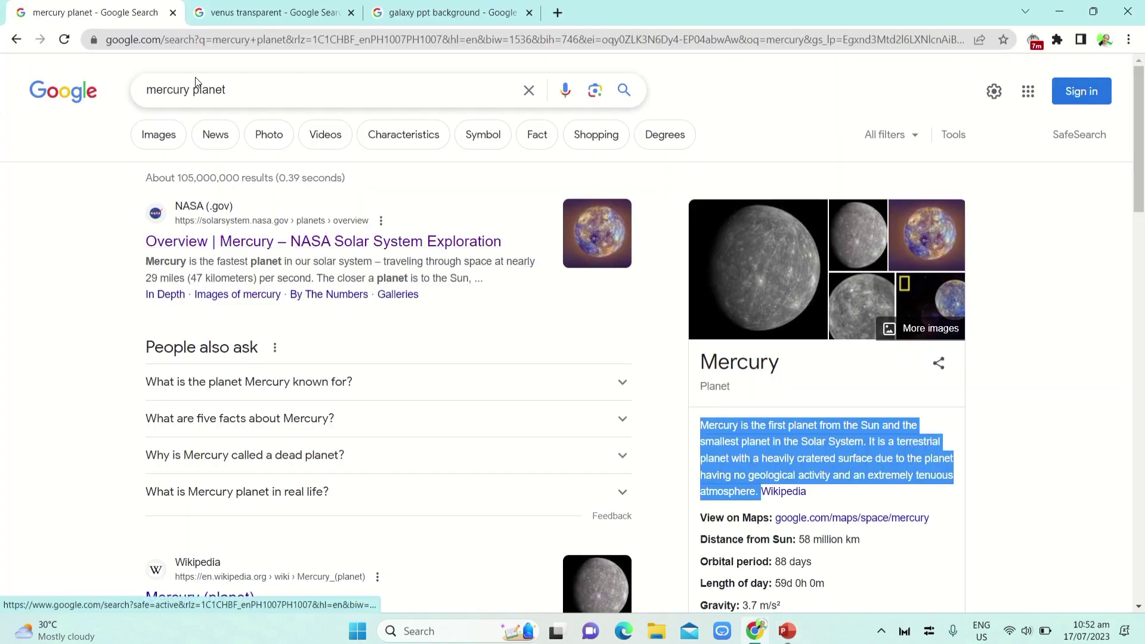
# Step: Change the venus transparent image search to 'earth transparent'
pyautogui.click(283, 13)
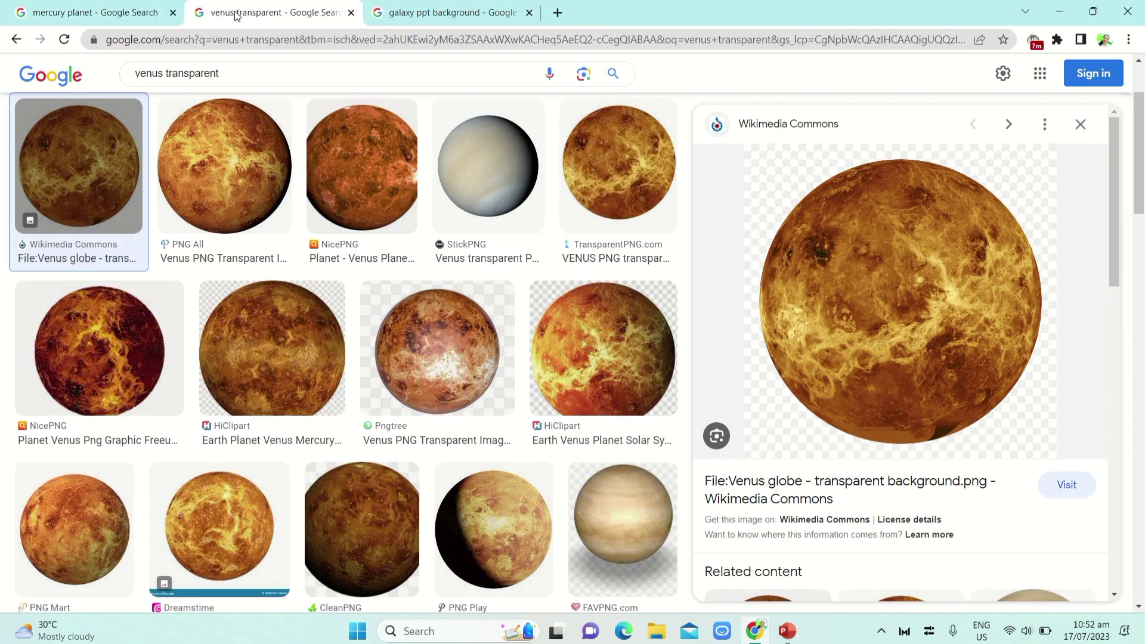
pyautogui.click(164, 76)
pyautogui.press('BackSpace')
pyautogui.press('BackSpace')
pyautogui.press('BackSpace')
pyautogui.press('BackSpace')
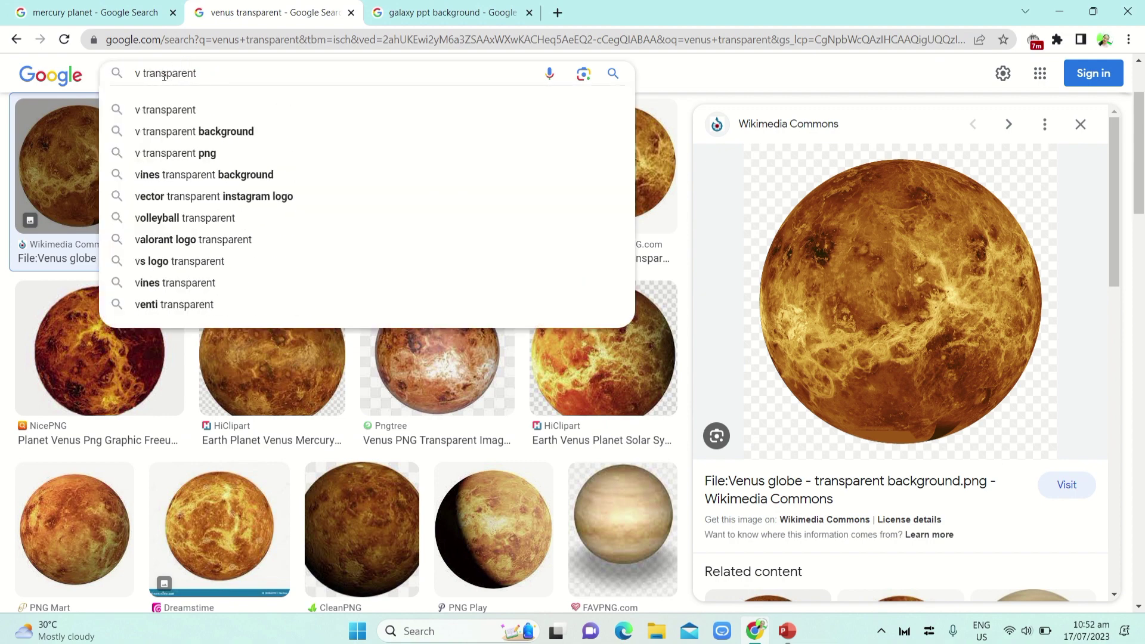
pyautogui.press('BackSpace')
pyautogui.write('ar')
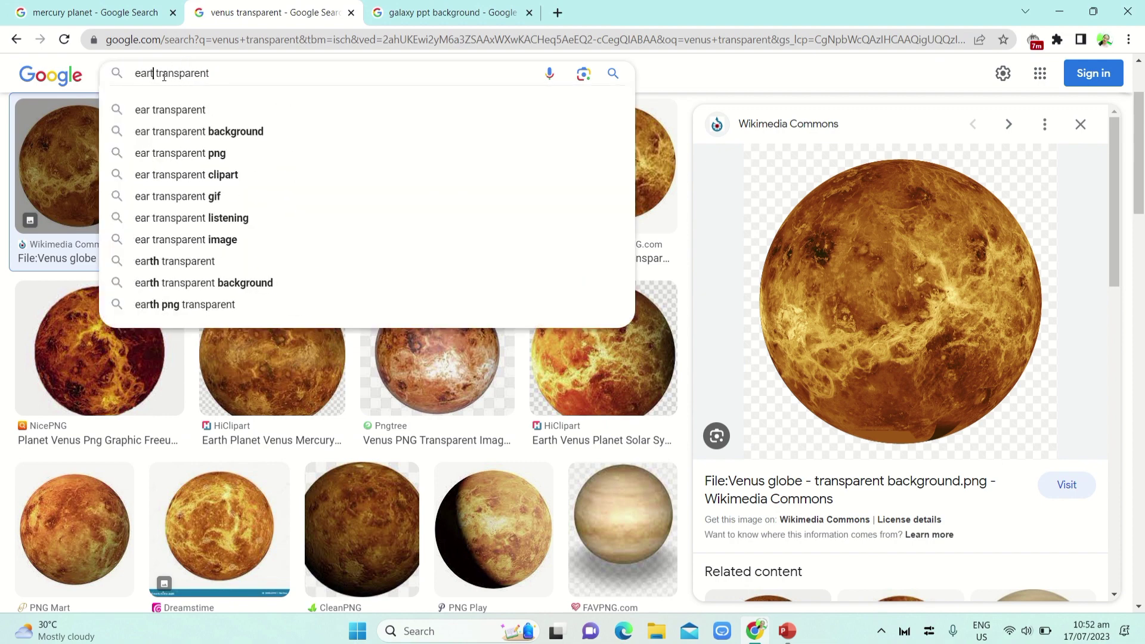
pyautogui.write('th')
pyautogui.press('Return')
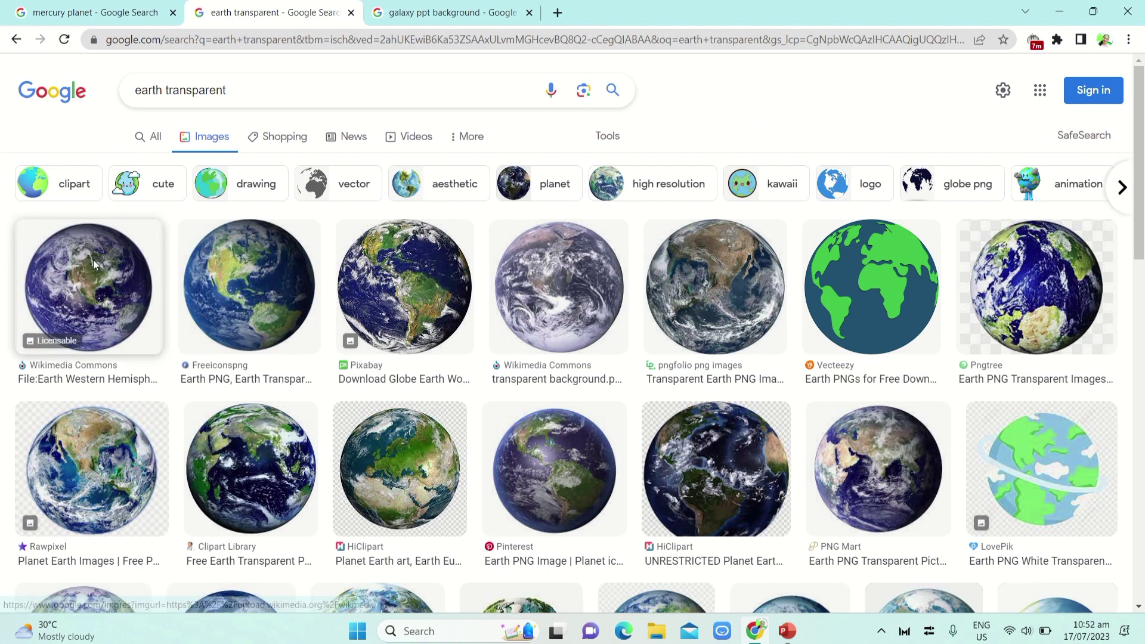
# Step: Copy the Wikimedia Commons Earth image from the results
pyautogui.click(93, 261)
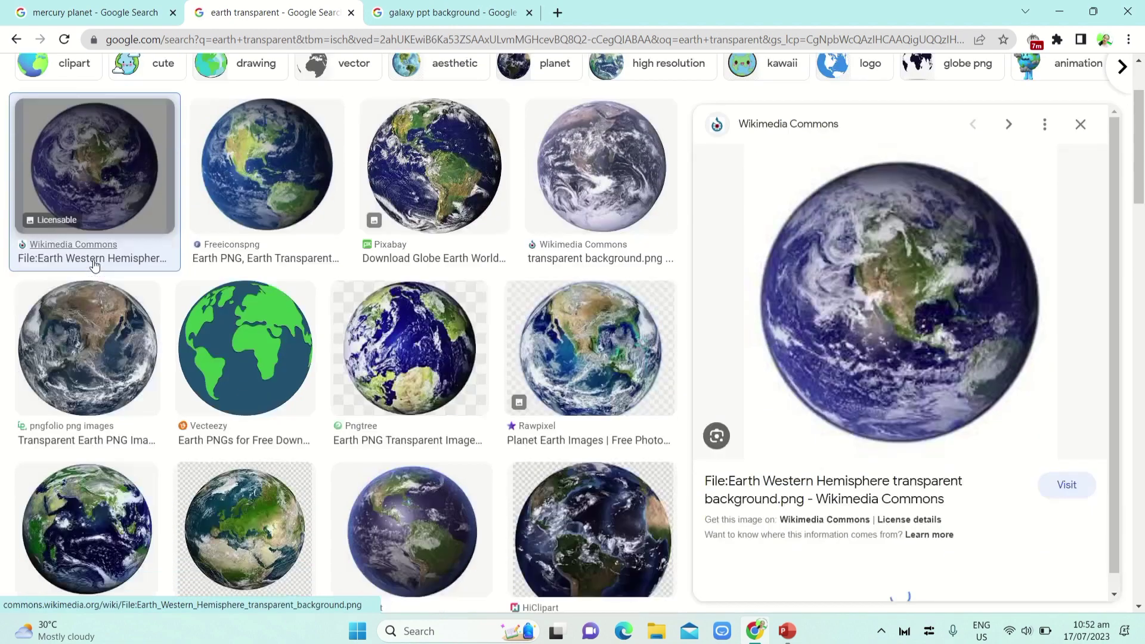
pyautogui.rightClick(780, 219)
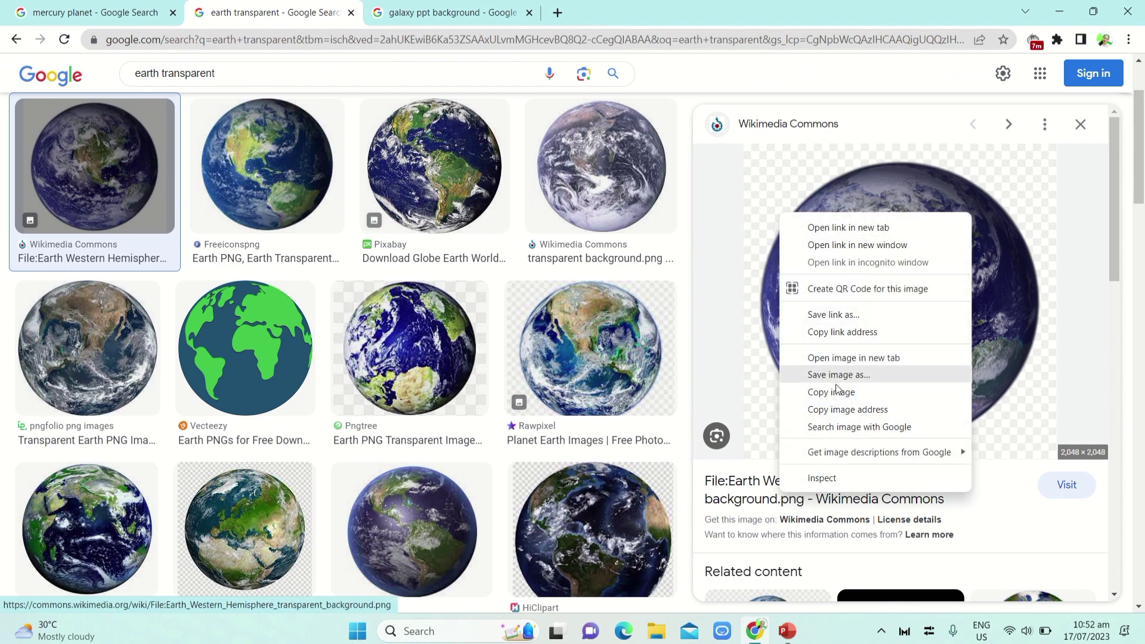
pyautogui.click(833, 394)
pyautogui.hotkey('alt', 'Tab')
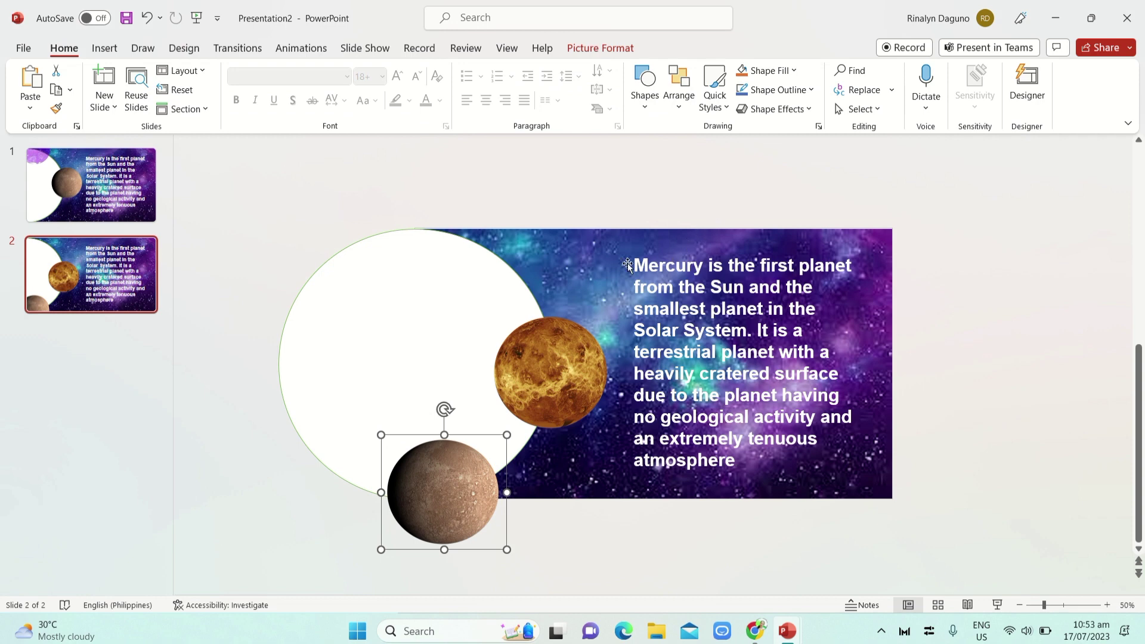
# Step: Paste the Earth image onto slide 2, undoing a trial resize
pyautogui.rightClick(591, 263)
pyautogui.moveTo(649, 372)
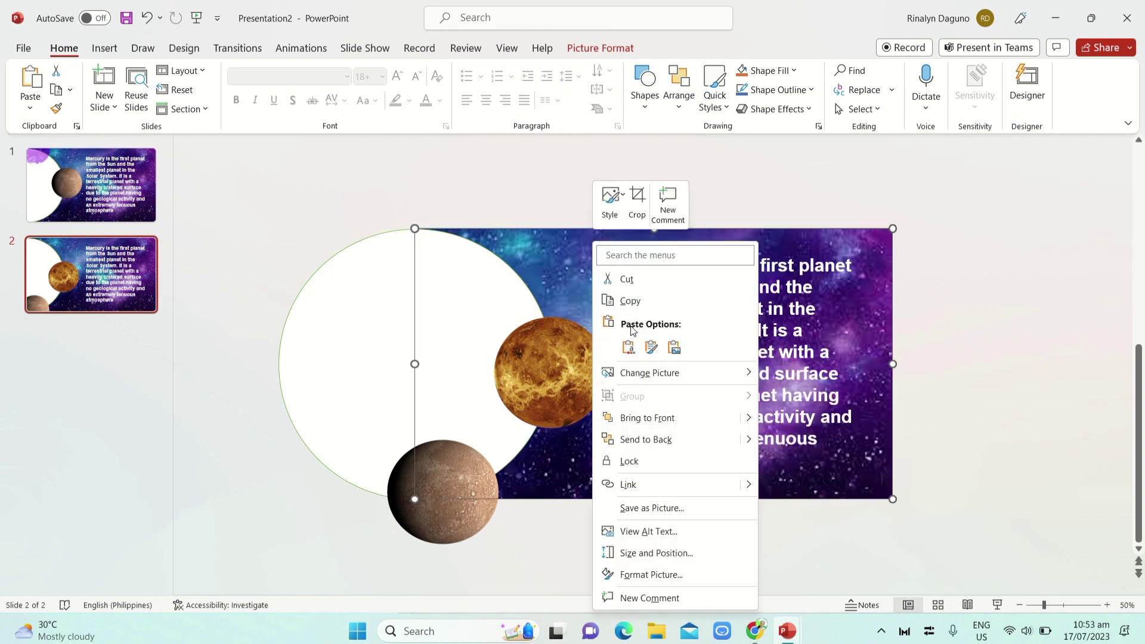
pyautogui.click(549, 275)
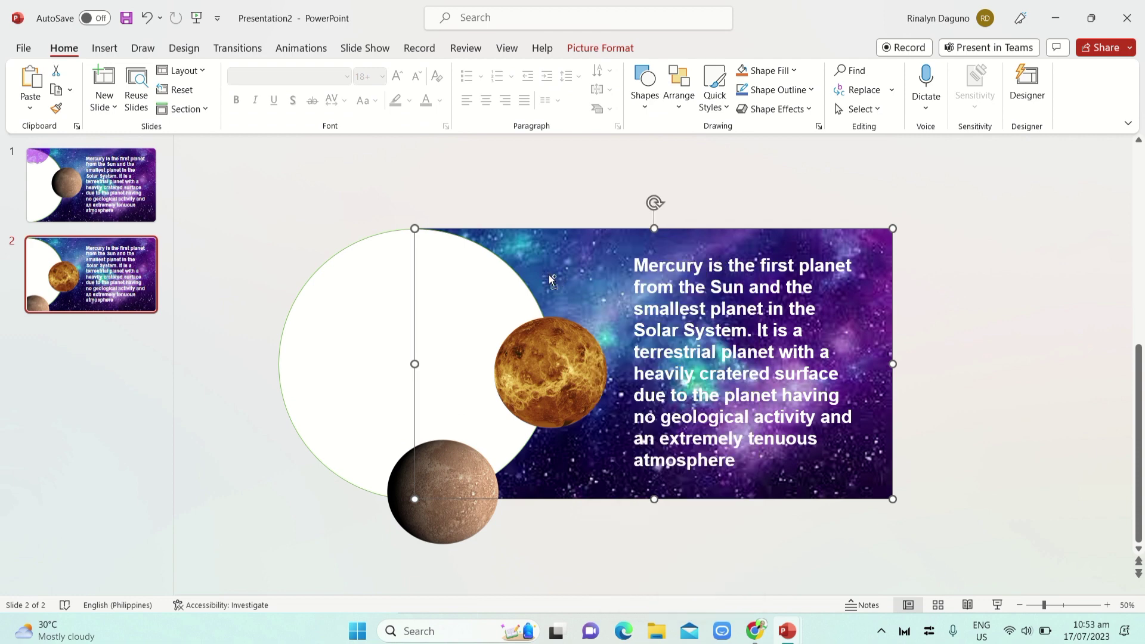
pyautogui.hotkey('ctrl', 'v')
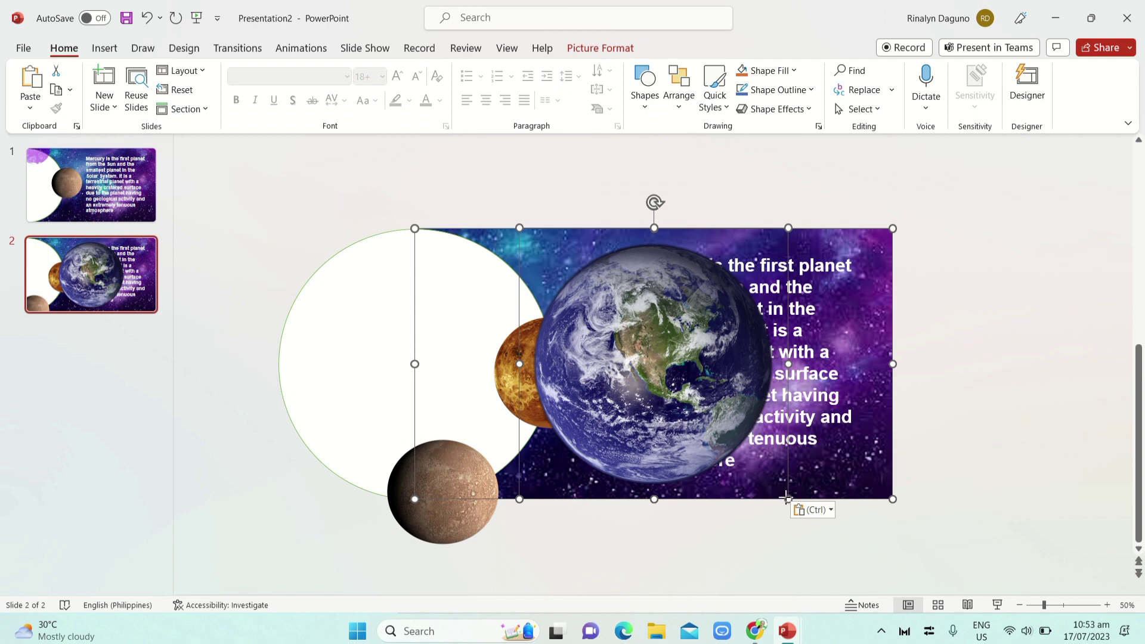
pyautogui.moveTo(786, 498); pyautogui.dragTo(735, 435)
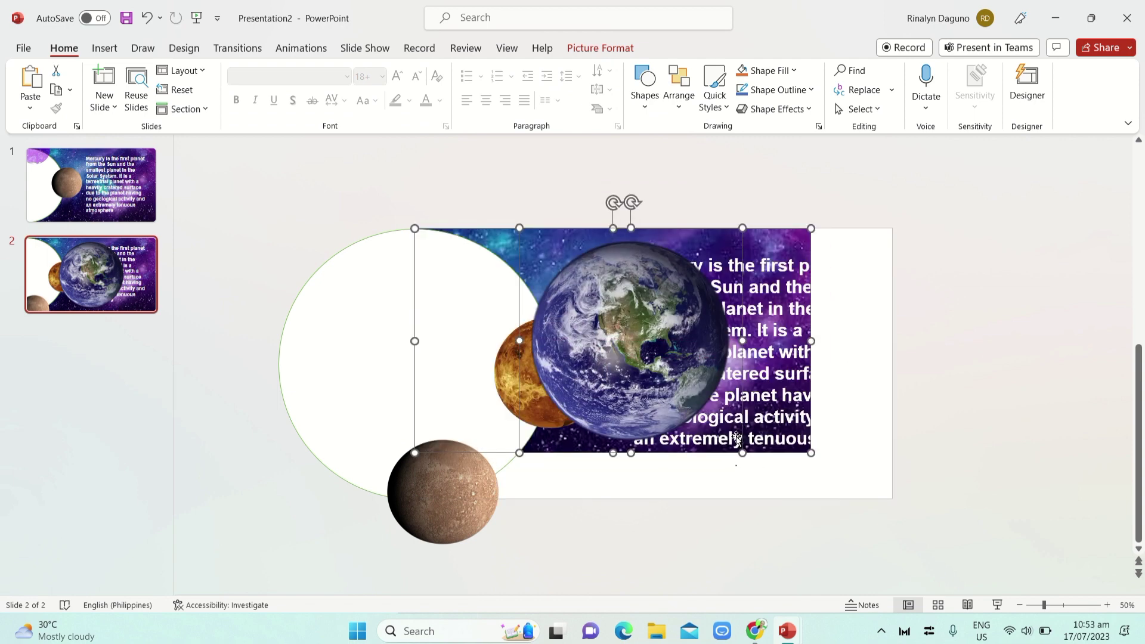
pyautogui.hotkey('ctrl', 'z')
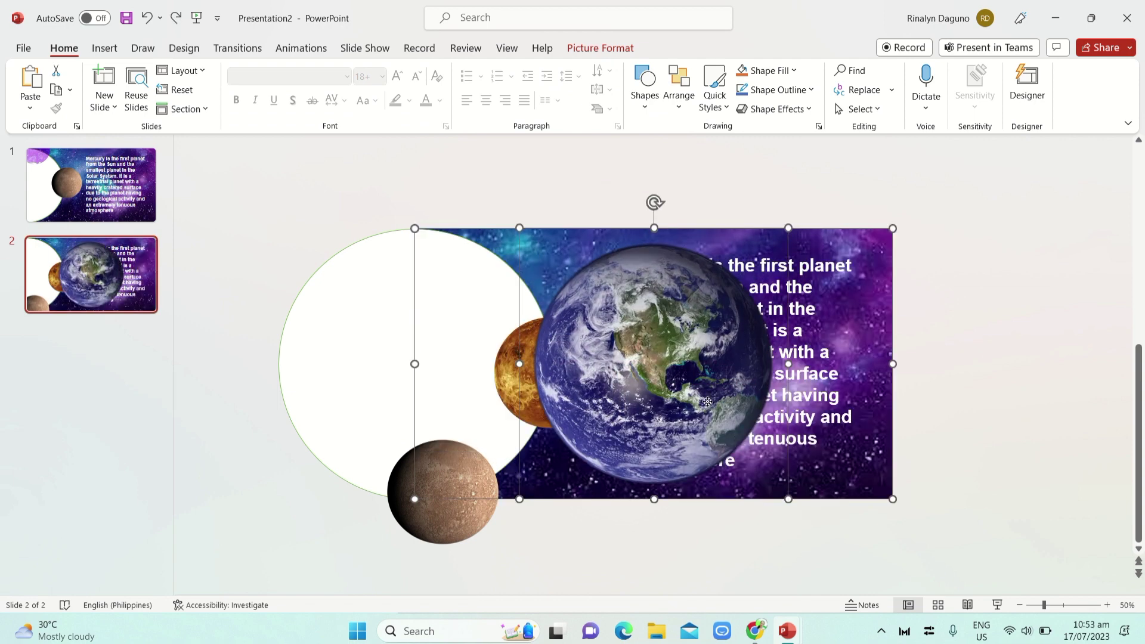
pyautogui.hotkey('ctrl', 'z')
pyautogui.hotkey('ctrl', 'y')
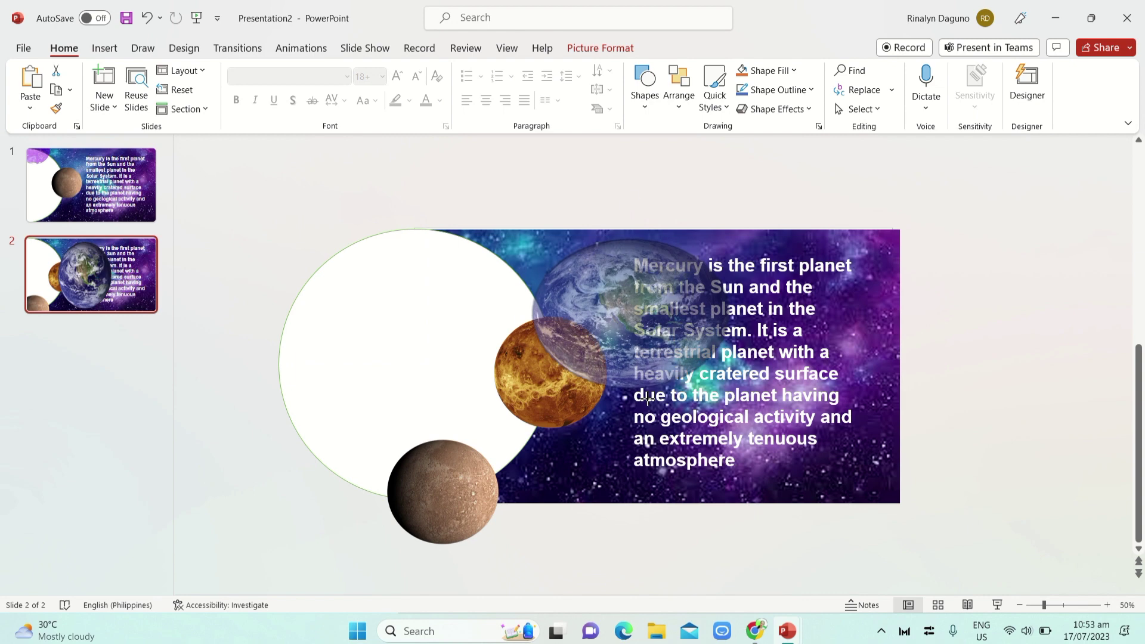
# Step: Shrink the Earth picture into a flattened oval just above Venus
pyautogui.moveTo(647, 388)
pyautogui.mouseDown()
pyautogui.moveTo(741, 396)
pyautogui.moveTo(669, 364)
pyautogui.mouseUp()
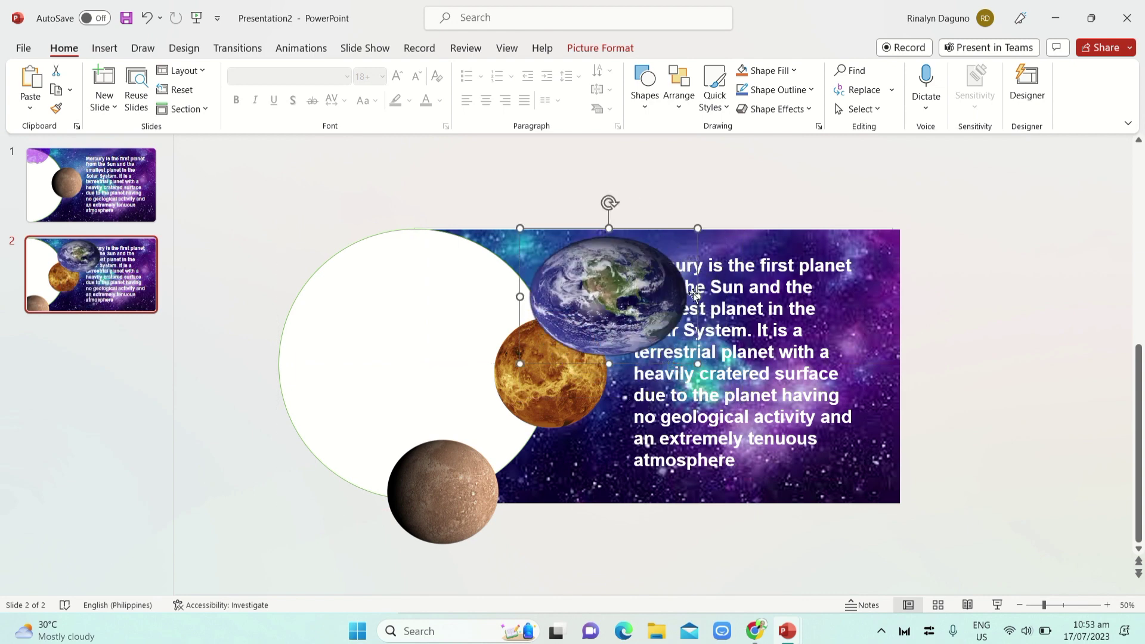
# Step: Make Earth a smaller round globe on the white circle's top edge, then select the description text
pyautogui.moveTo(697, 296); pyautogui.dragTo(667, 297)
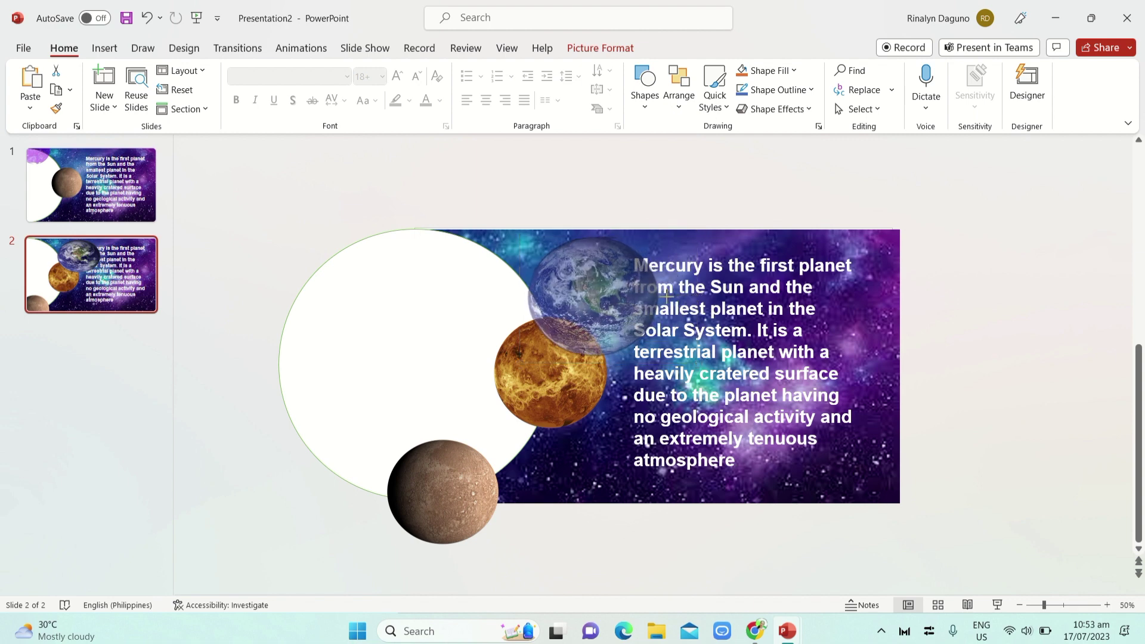
pyautogui.moveTo(597, 285); pyautogui.dragTo(462, 228)
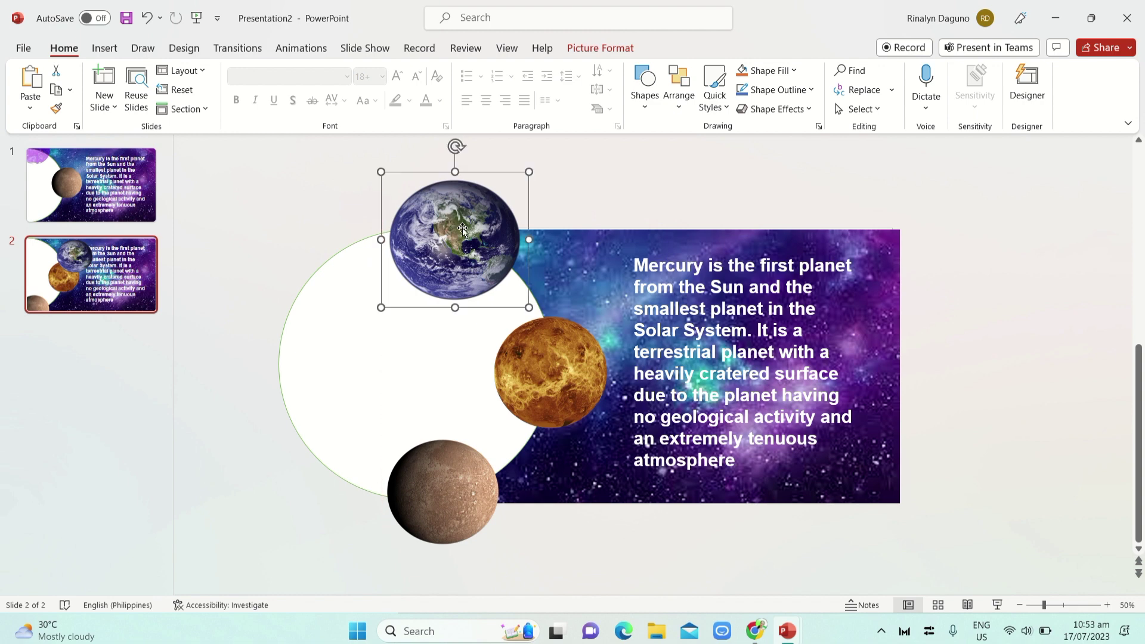
pyautogui.moveTo(528, 307); pyautogui.dragTo(507, 287)
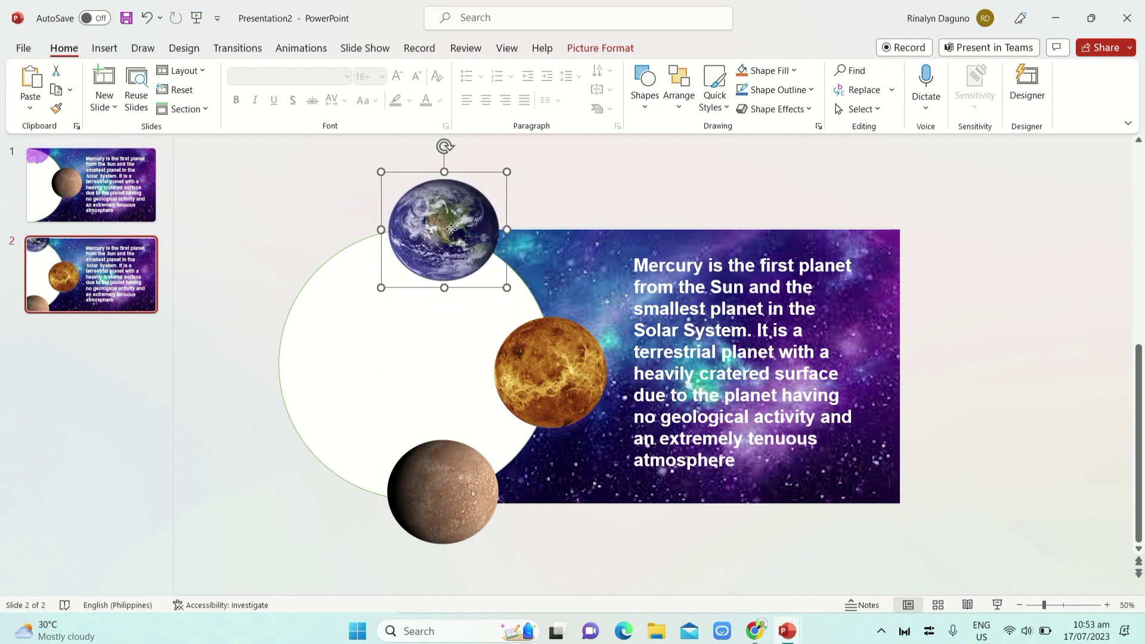
pyautogui.moveTo(451, 227); pyautogui.dragTo(474, 245)
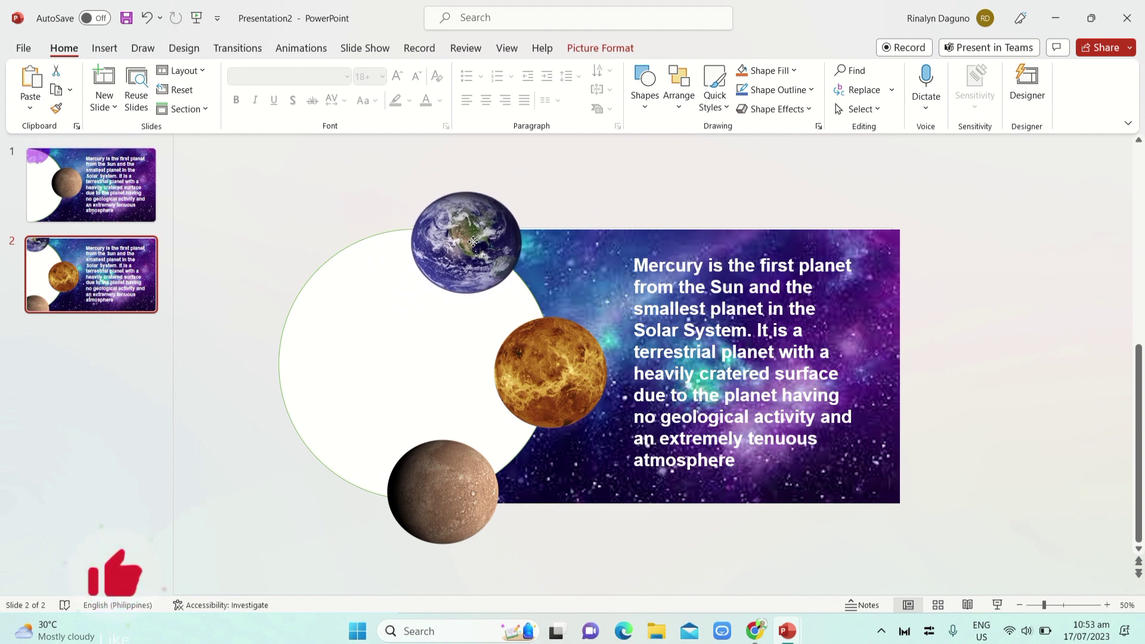
pyautogui.moveTo(474, 245); pyautogui.dragTo(473, 245)
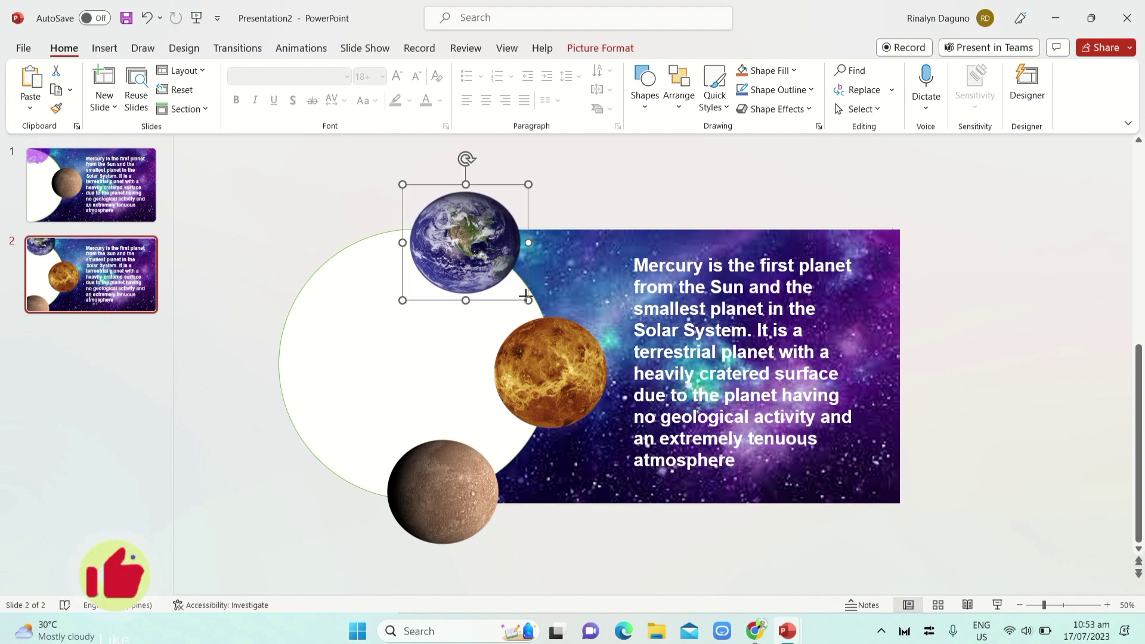
pyautogui.moveTo(523, 295); pyautogui.dragTo(537, 307)
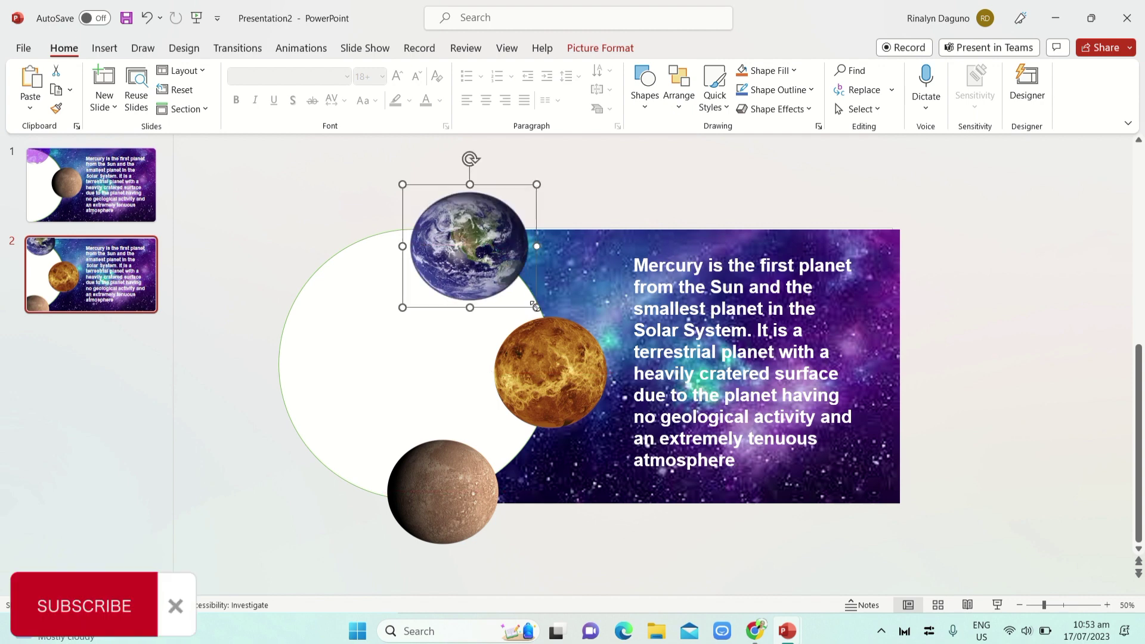
pyautogui.click(584, 271)
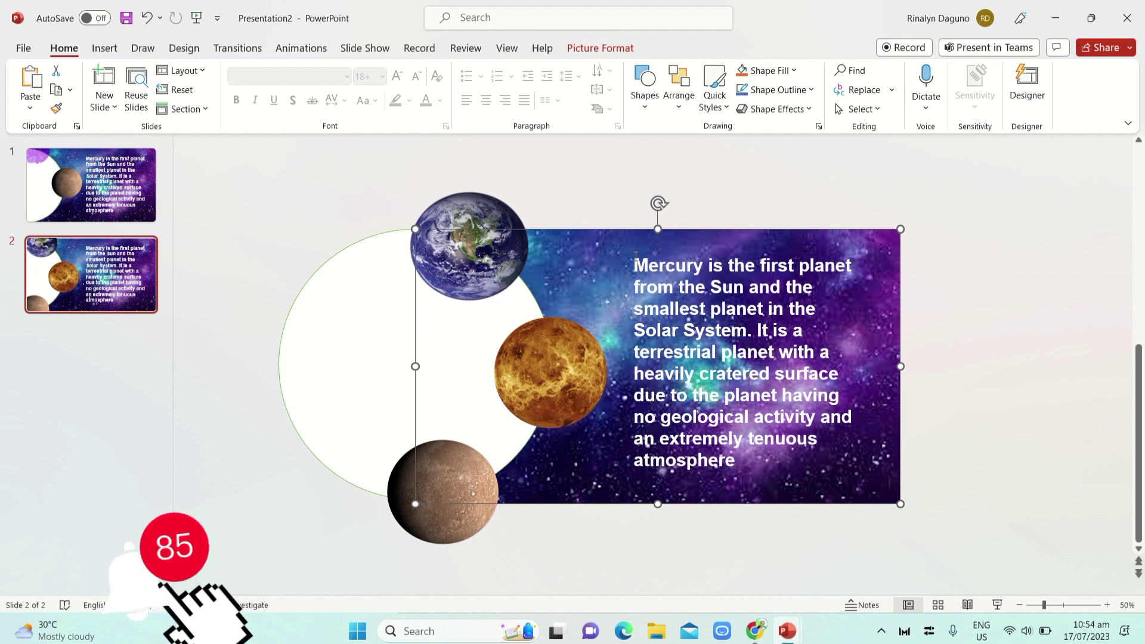
pyautogui.moveTo(634, 263)
pyautogui.mouseDown()
pyautogui.moveTo(691, 395)
pyautogui.moveTo(752, 464)
pyautogui.mouseUp()
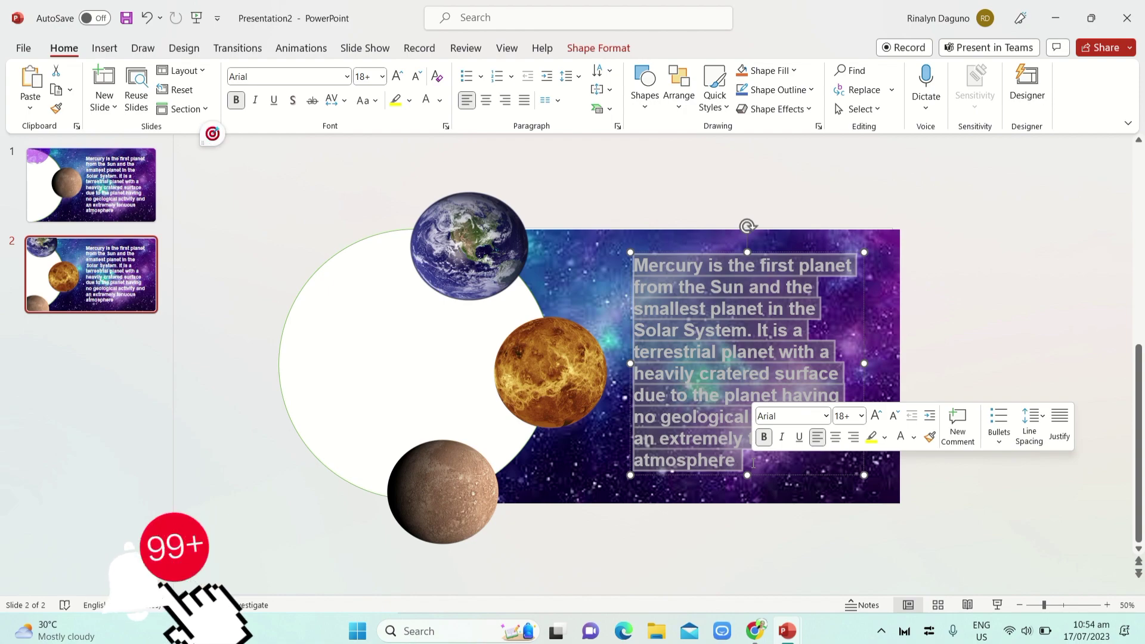
# Step: Change the Google search from Mercury to Venus and select Google's Venus description
pyautogui.hotkey('alt', 'Tab')
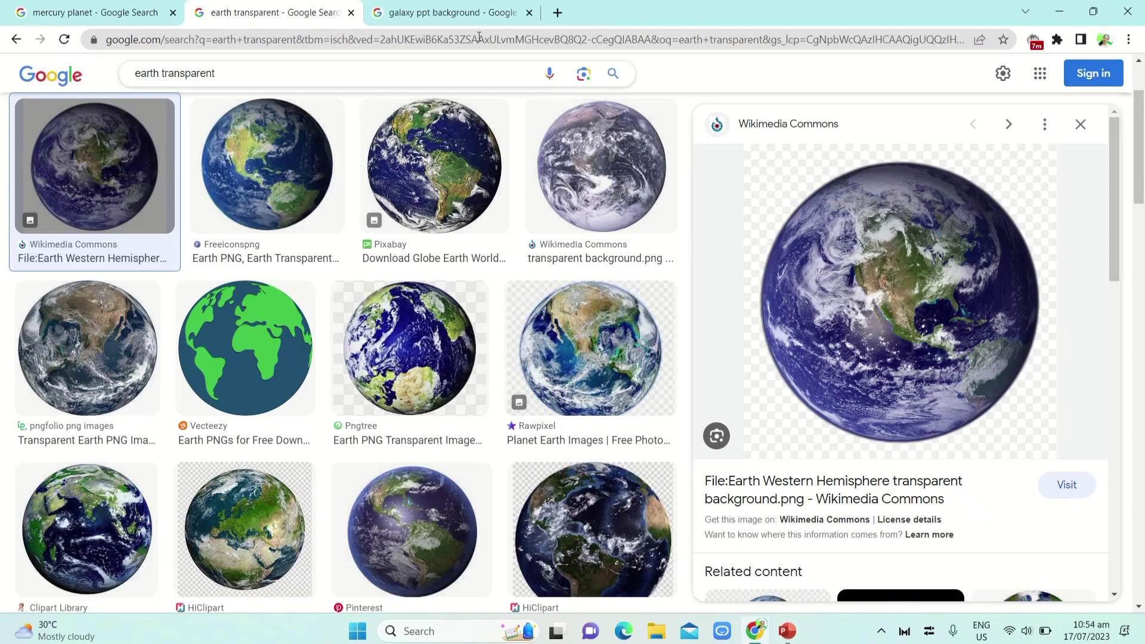
pyautogui.click(88, 14)
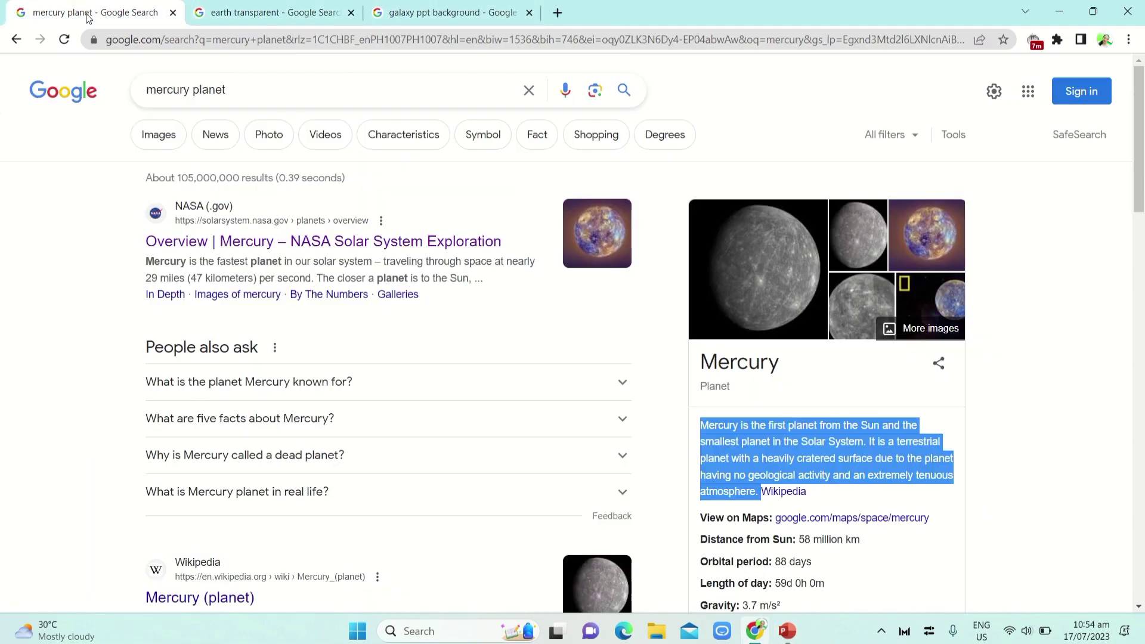
pyautogui.click(186, 91)
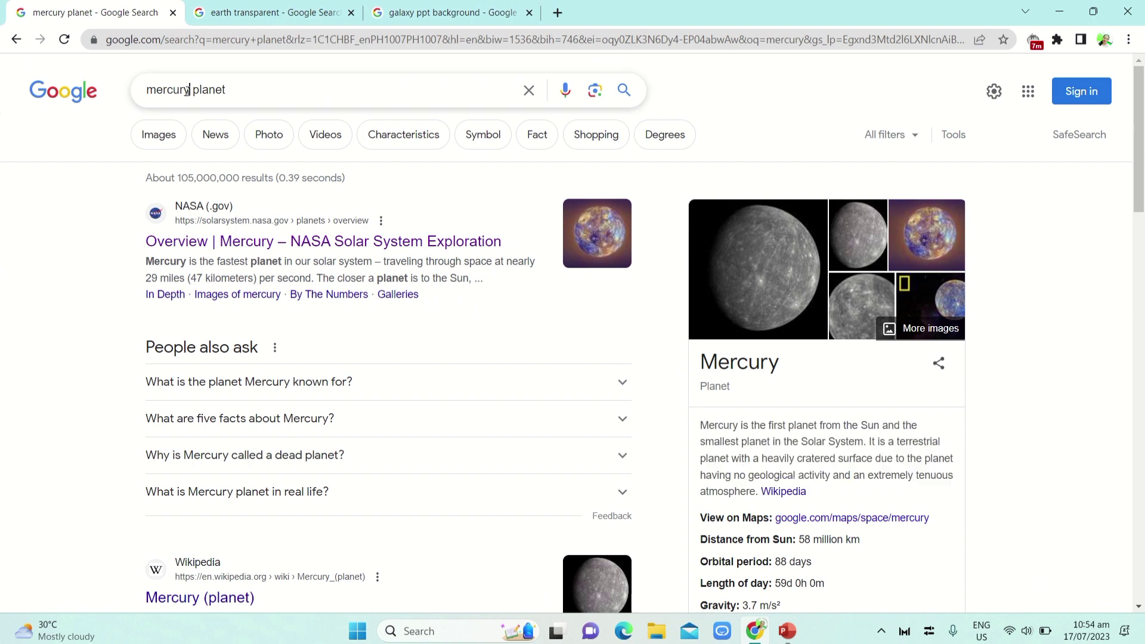
pyautogui.press('BackSpace')
pyautogui.press('BackSpace')
pyautogui.press('BackSpace')
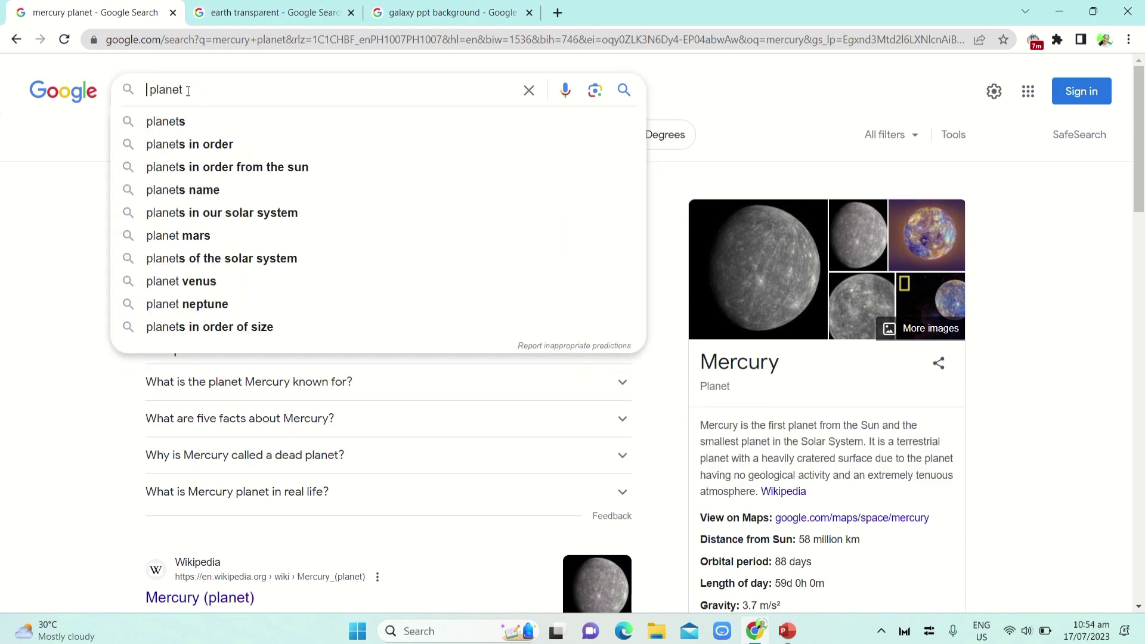
pyautogui.write('venus')
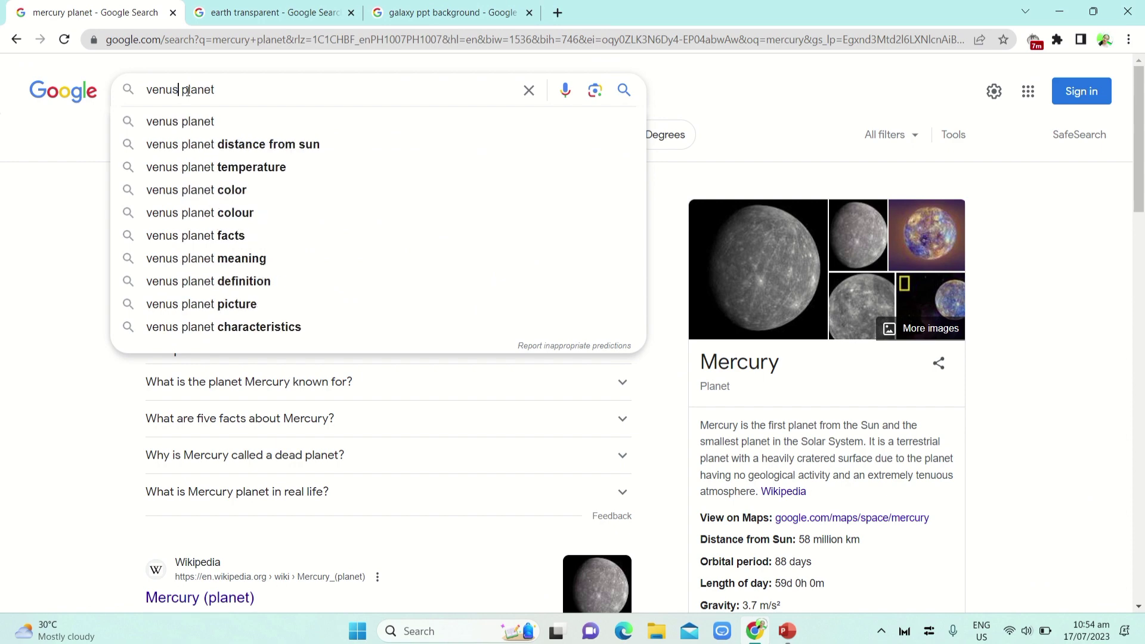
pyautogui.press('Return')
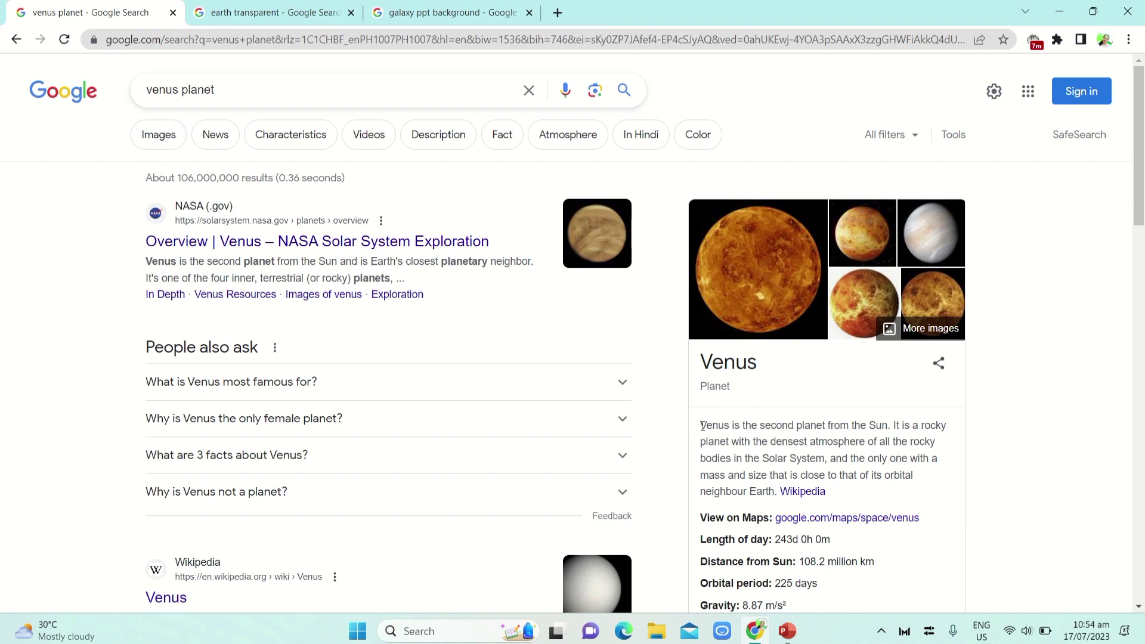
pyautogui.moveTo(701, 426); pyautogui.dragTo(757, 490)
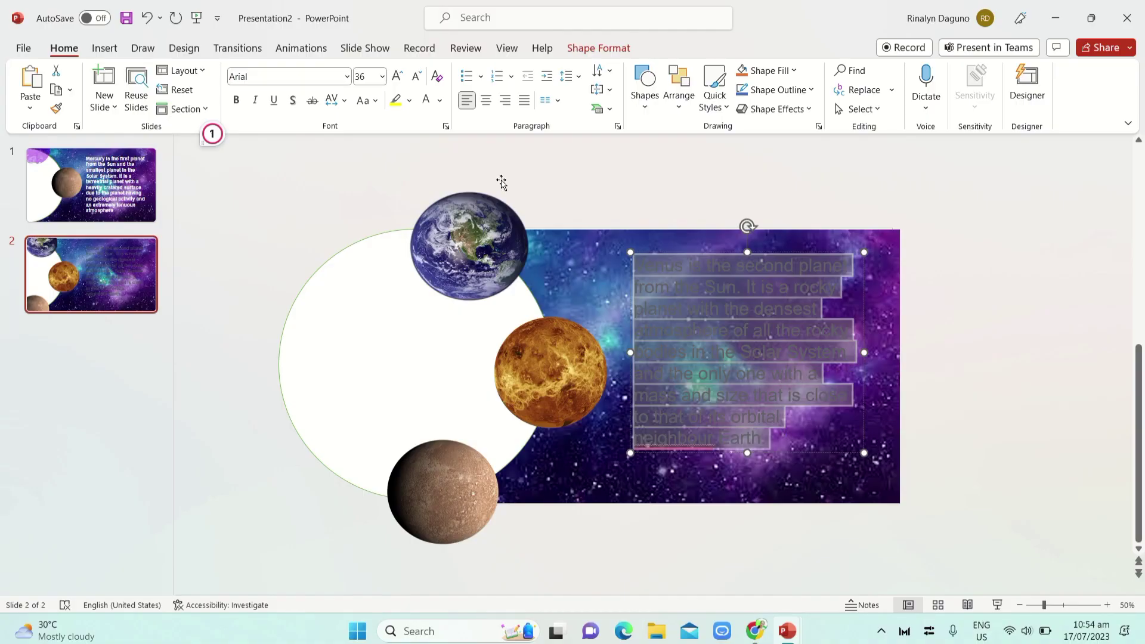
# Step: Set the Venus description's font color to white and make it bold
pyautogui.click(426, 100)
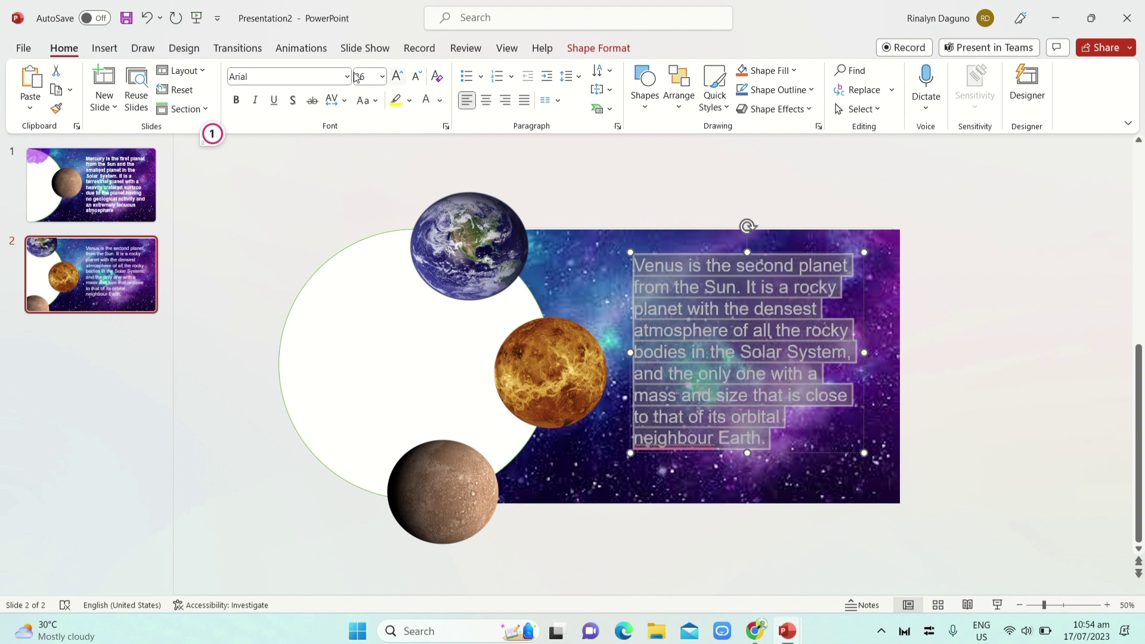
pyautogui.click(236, 100)
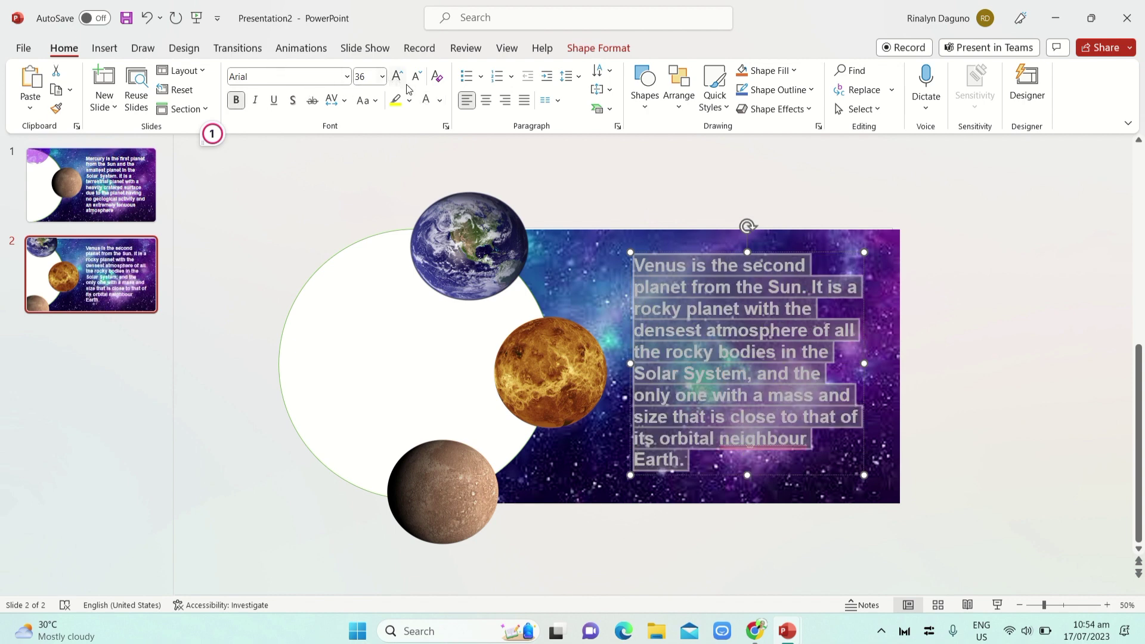
pyautogui.click(570, 164)
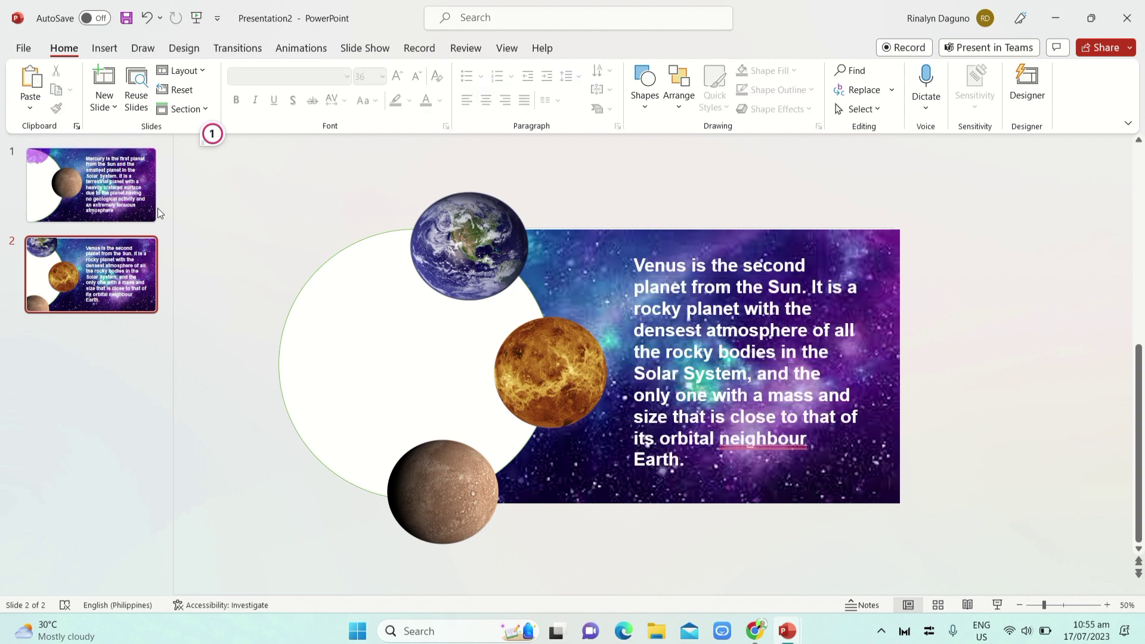
# Step: Duplicate slide 2 as slide 3 and delete its Mercury picture
pyautogui.rightClick(70, 298)
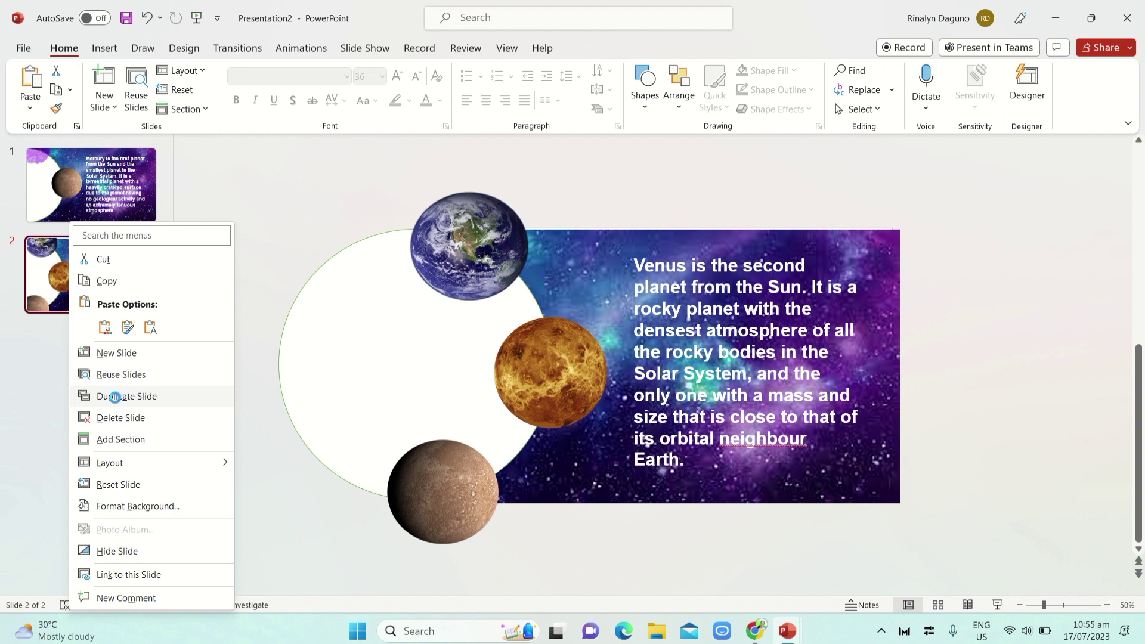
pyautogui.click(115, 397)
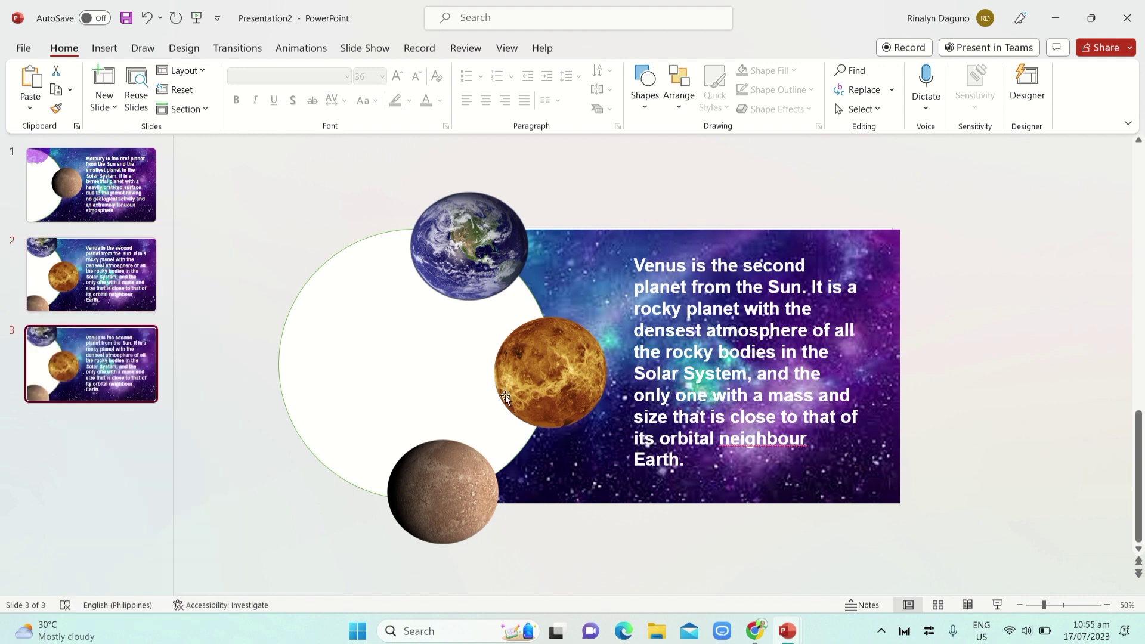
pyautogui.click(449, 492)
pyautogui.press('Delete')
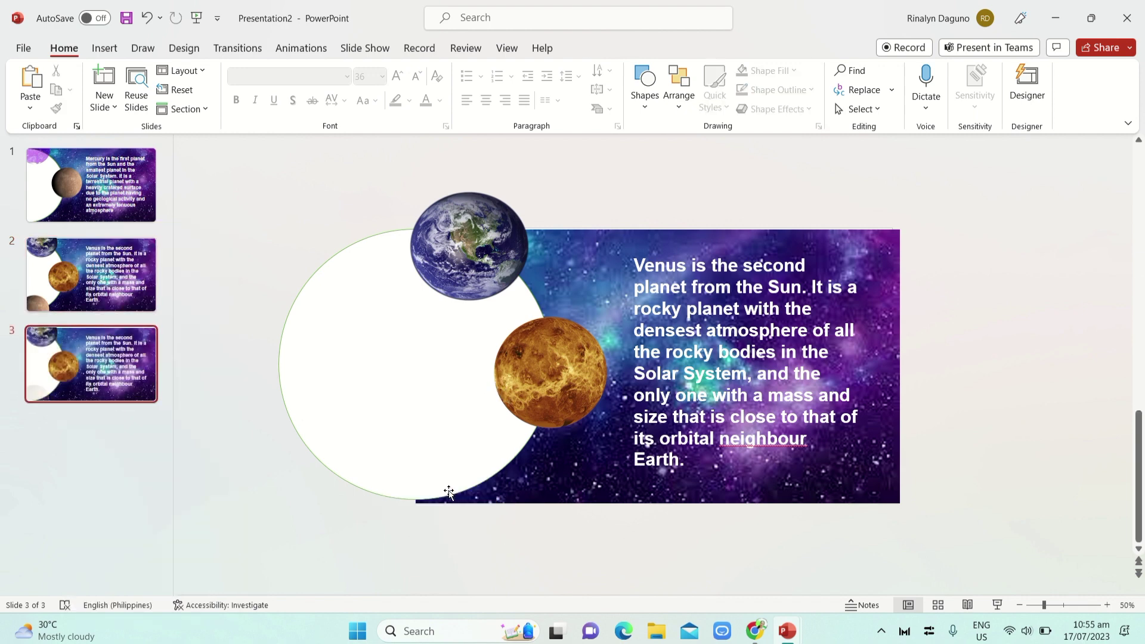
# Step: Move Venus to the circle's bottom and Earth to its right edge
pyautogui.moveTo(550, 390); pyautogui.dragTo(434, 514)
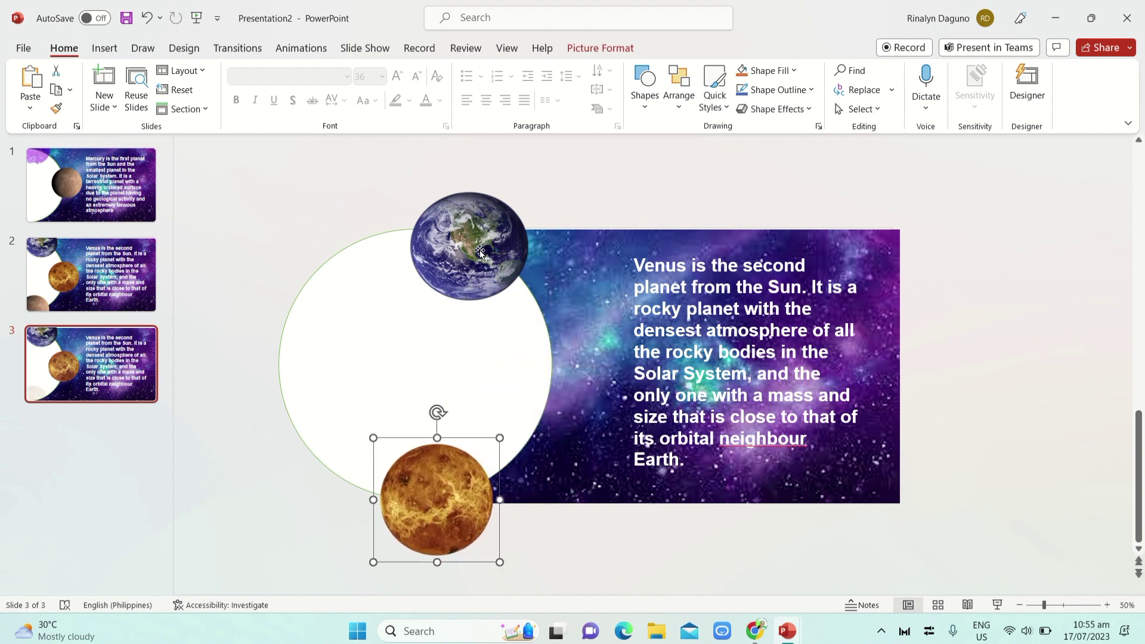
pyautogui.moveTo(486, 260)
pyautogui.mouseDown()
pyautogui.moveTo(527, 349)
pyautogui.moveTo(561, 363)
pyautogui.mouseUp()
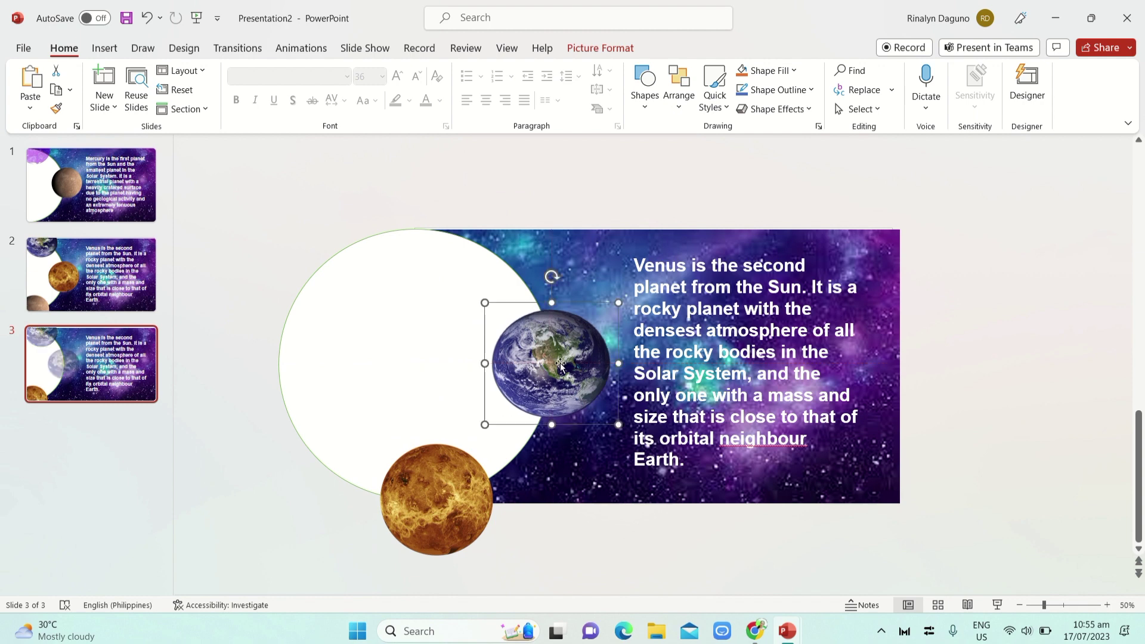
pyautogui.hotkey('alt', 'Tab')
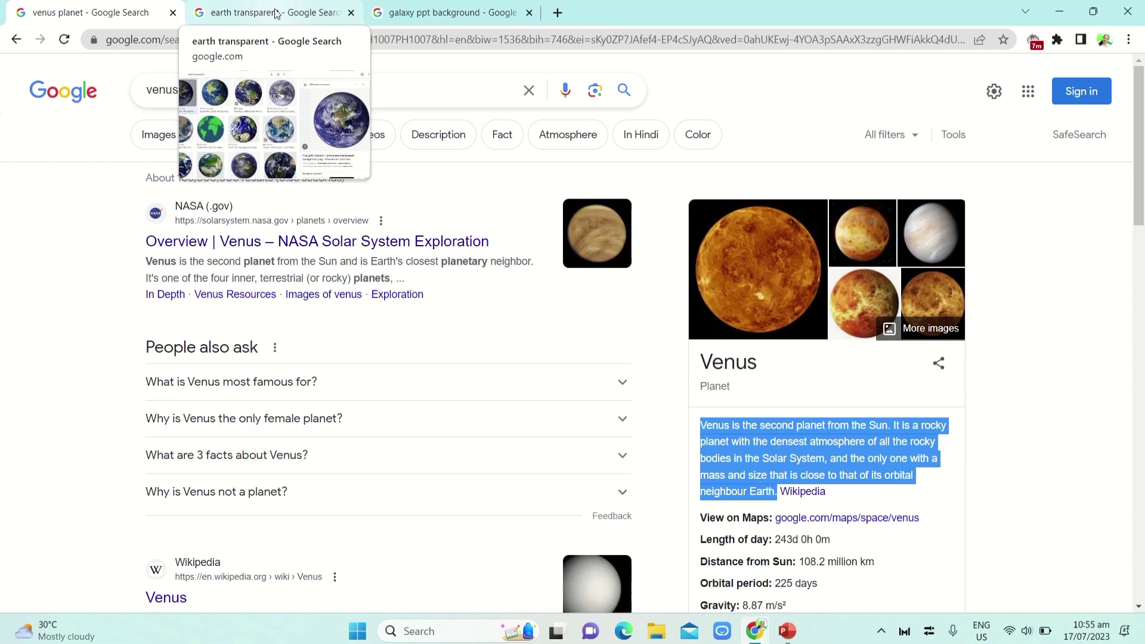
# Step: Change the earth transparent image search to 'mars transparent'
pyautogui.click(276, 13)
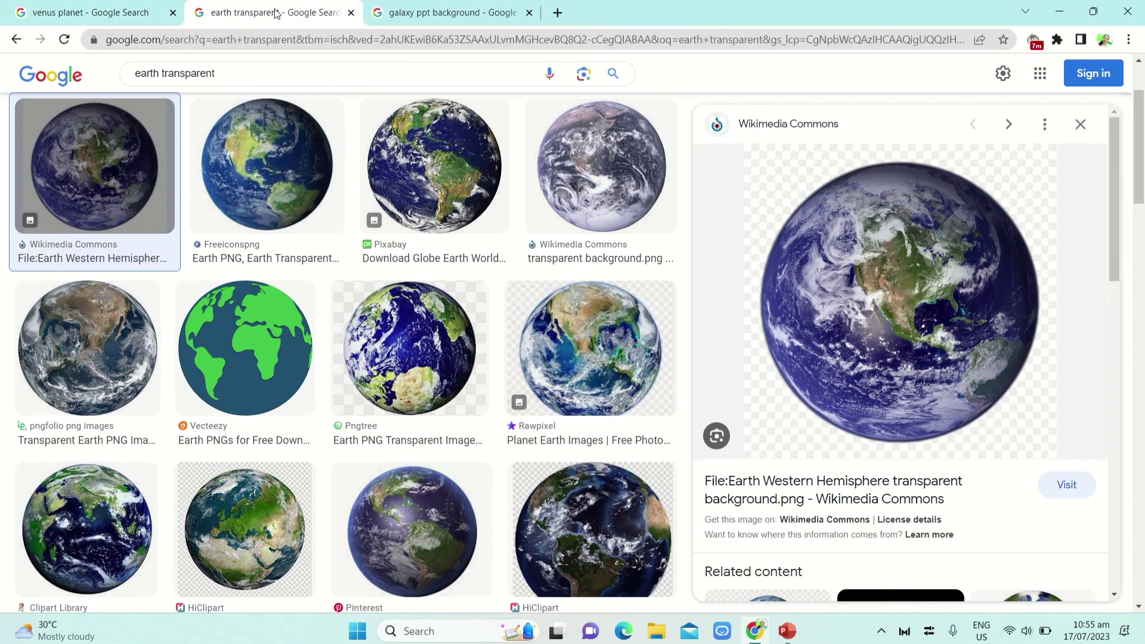
pyautogui.click(159, 72)
pyautogui.press('BackSpace')
pyautogui.press('BackSpace')
pyautogui.press('BackSpace')
pyautogui.press('BackSpace')
pyautogui.press('BackSpace')
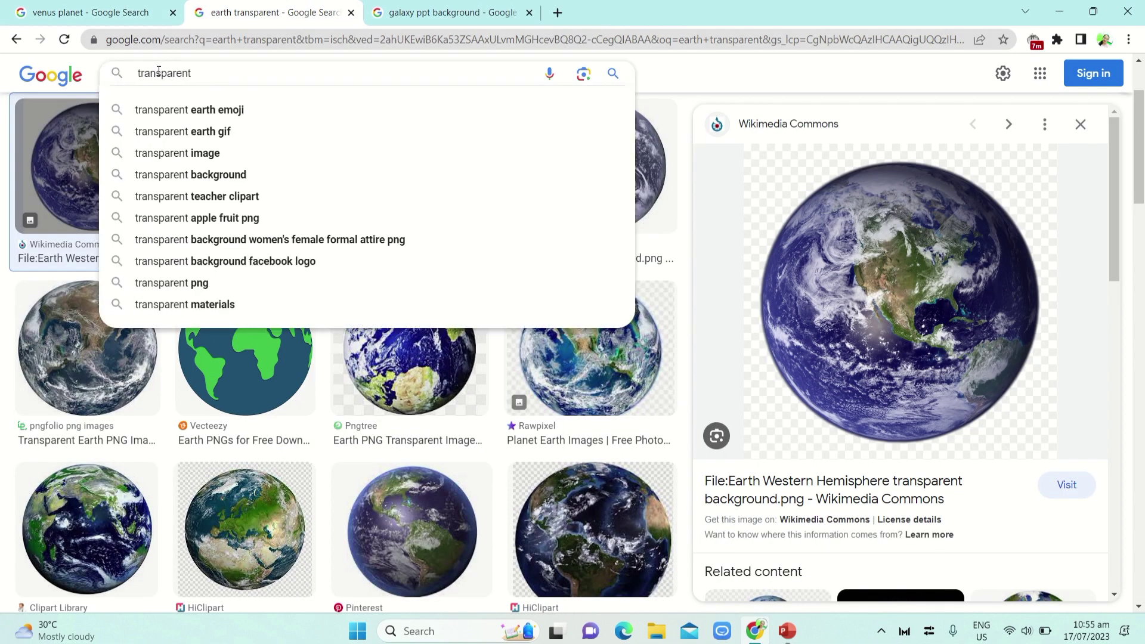
pyautogui.write('mars')
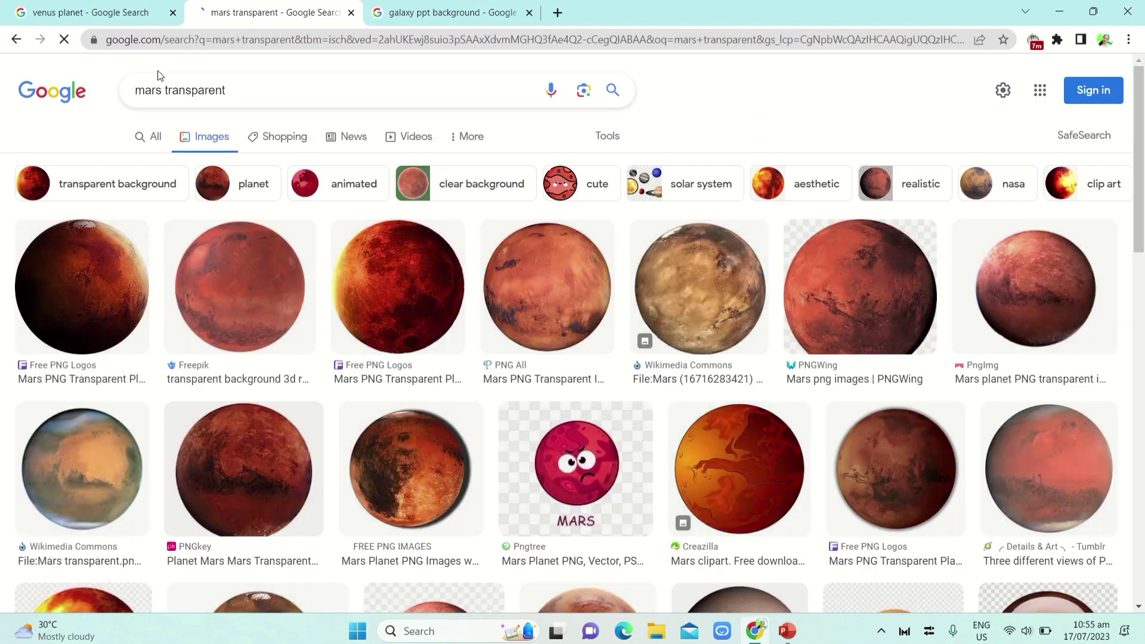
# Step: Copy the first Mars image from the results
pyautogui.click(77, 296)
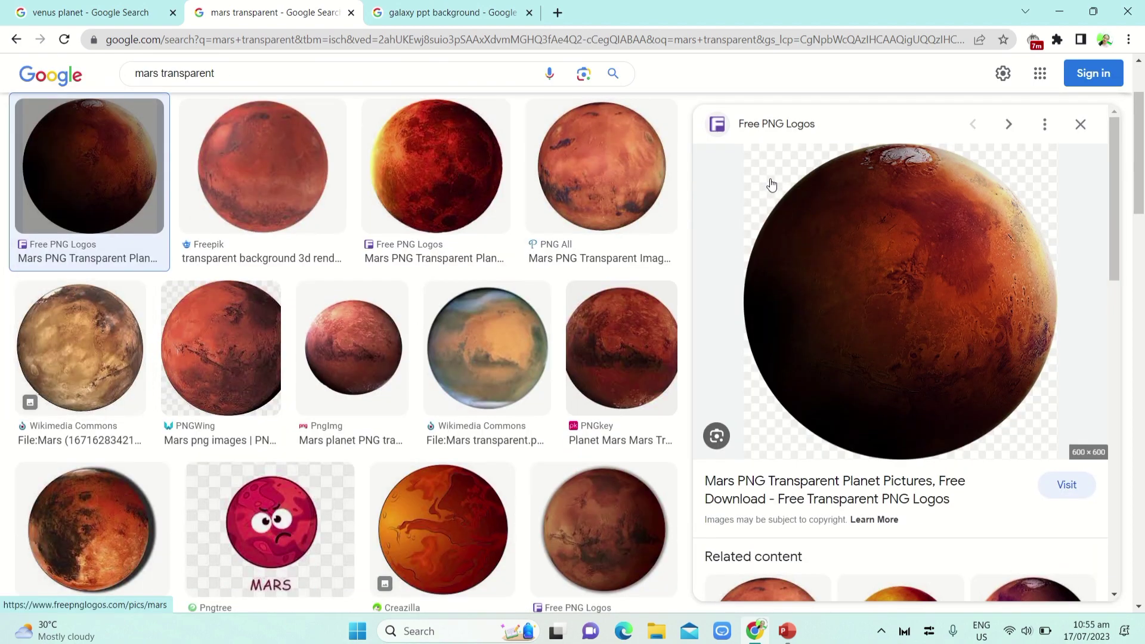
pyautogui.rightClick(771, 184)
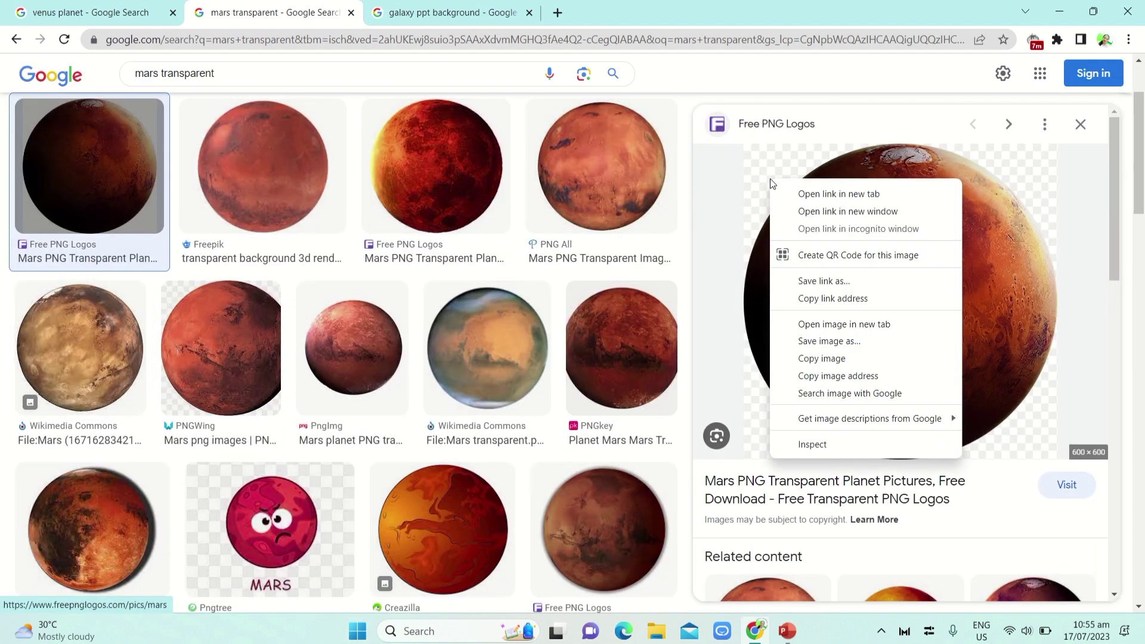
pyautogui.click(822, 358)
# Step: Paste the copied Mars image onto slide 3 of the presentation
pyautogui.hotkey('alt', 'Tab')
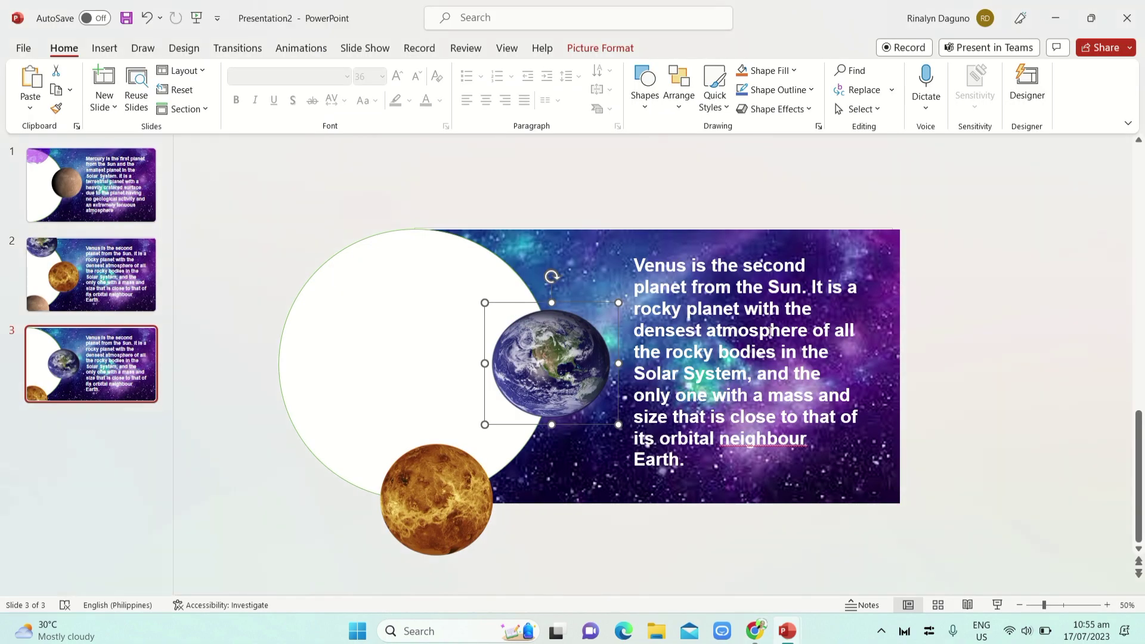
pyautogui.click(613, 258)
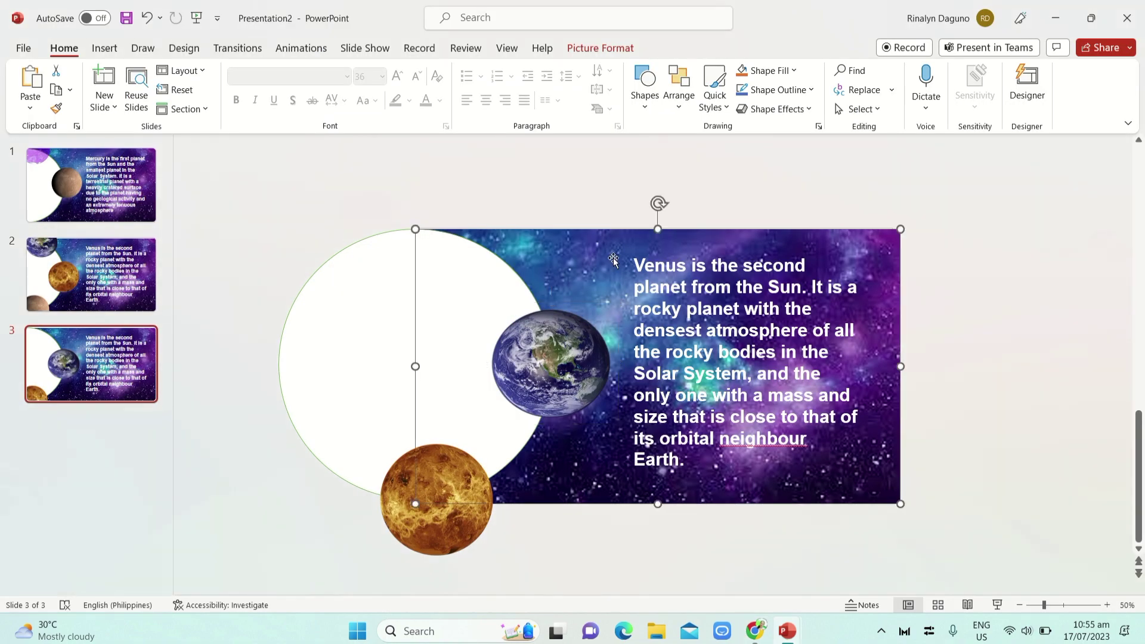
pyautogui.hotkey('ctrl', 'v')
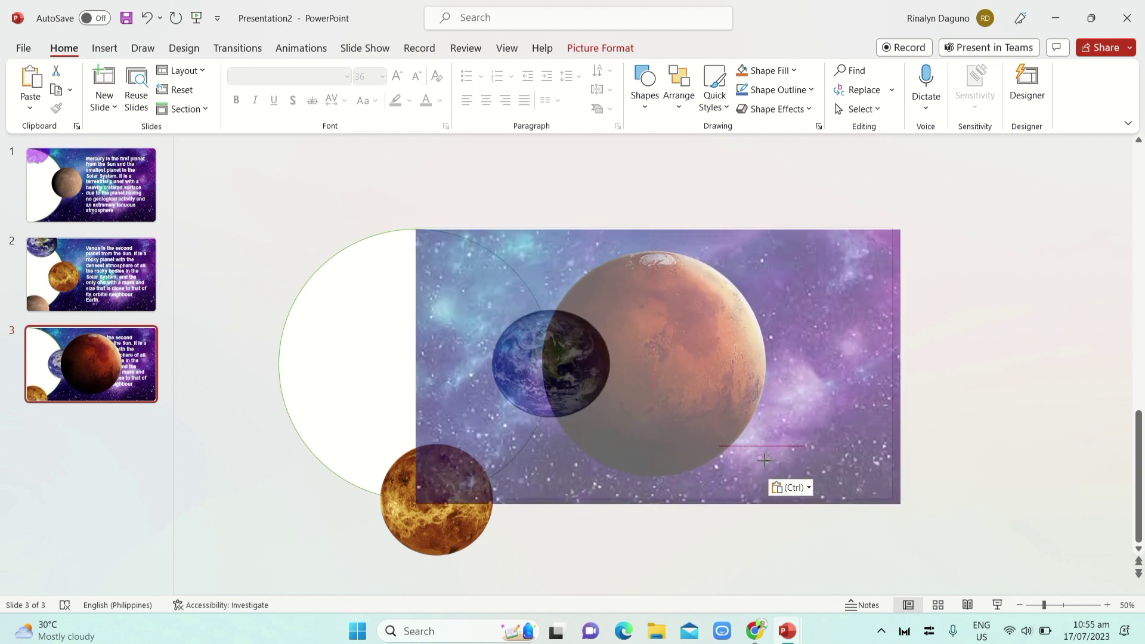
pyautogui.hotkey('ctrl', 'y')
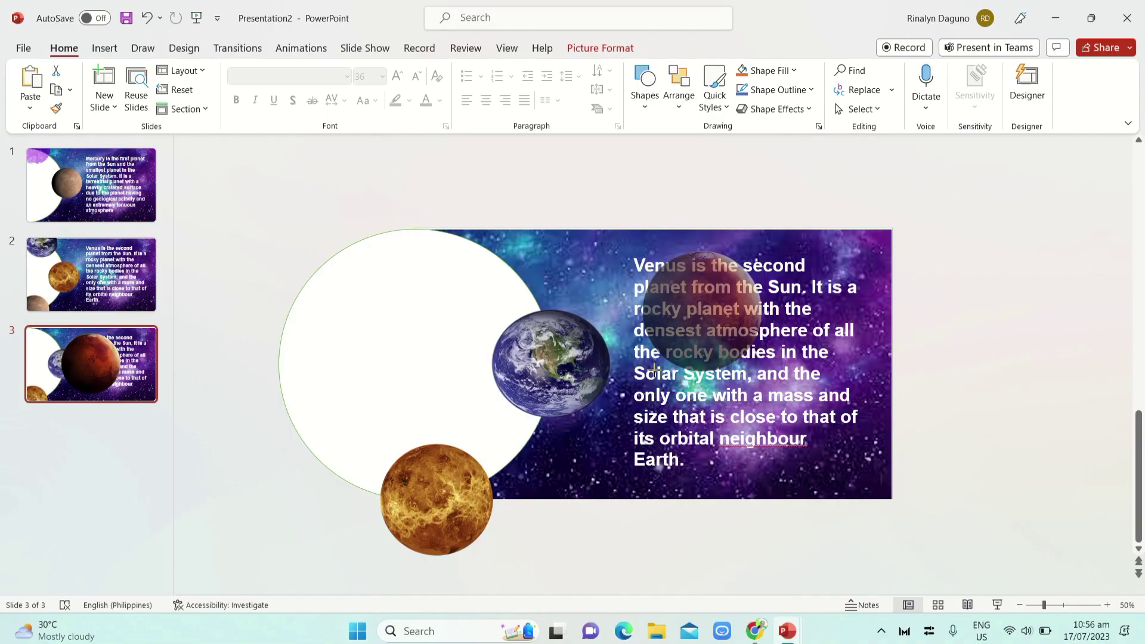
pyautogui.hotkey('ctrl', 'v')
# Step: Place Mars at the top of the white circle and resize the Mars and Earth pictures
pyautogui.moveTo(707, 294); pyautogui.dragTo(463, 234)
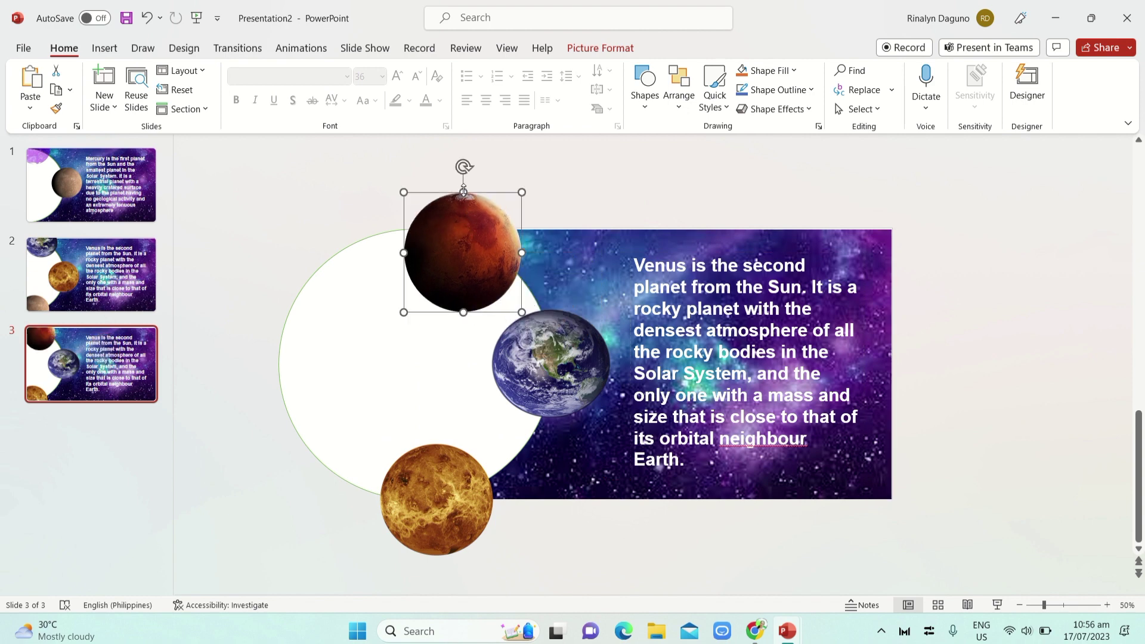
pyautogui.moveTo(463, 191); pyautogui.dragTo(461, 212)
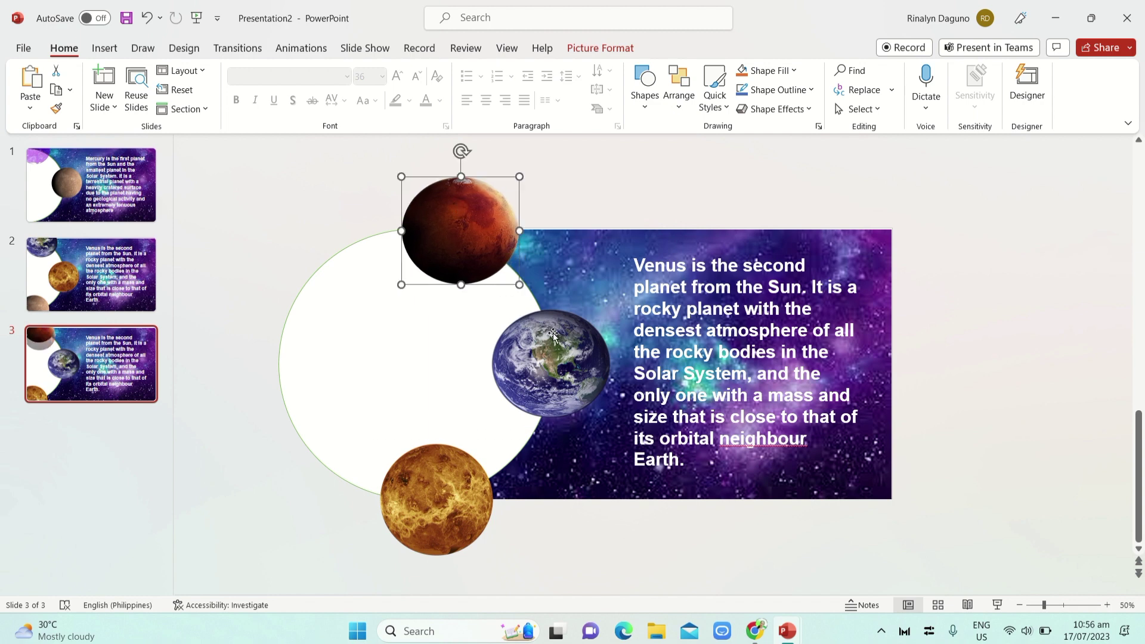
pyautogui.click(563, 353)
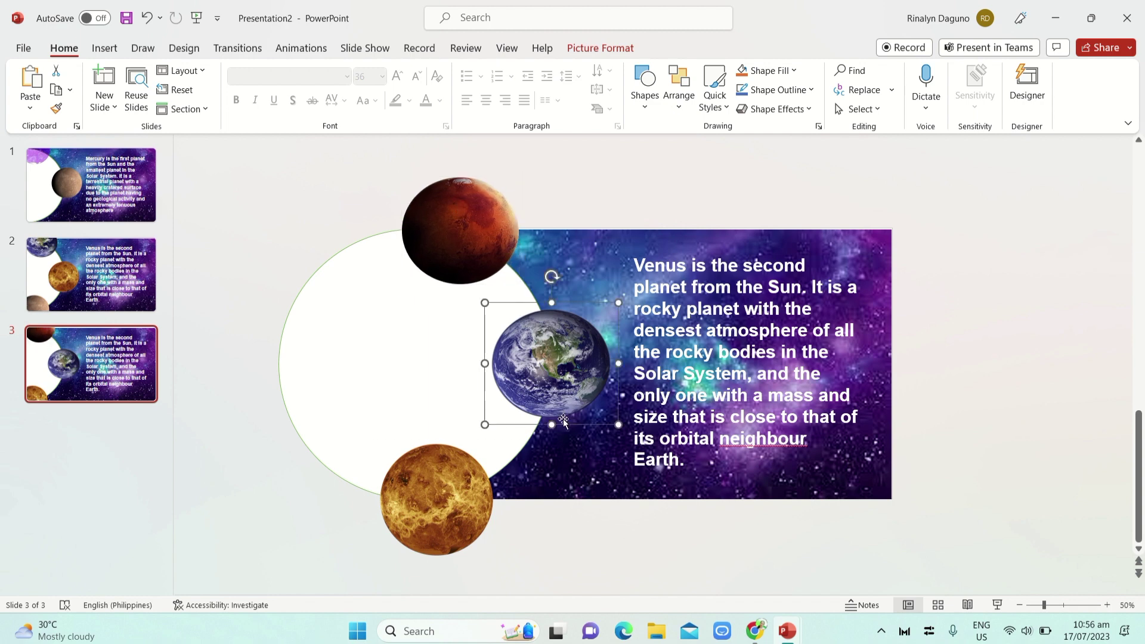
pyautogui.moveTo(552, 423); pyautogui.dragTo(551, 427)
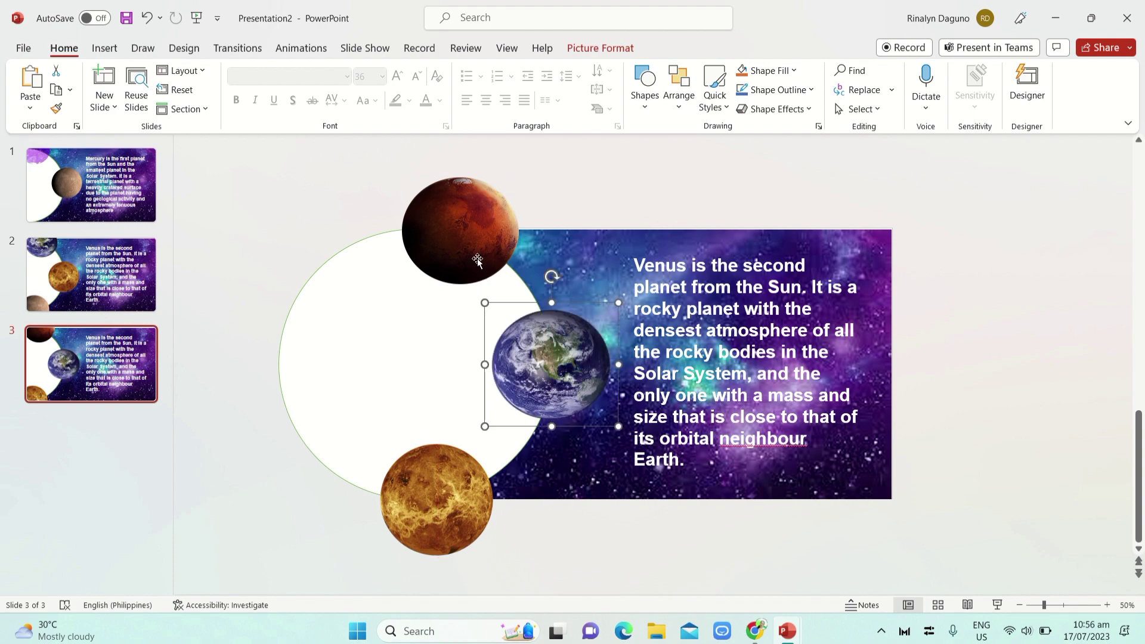
pyautogui.click(473, 238)
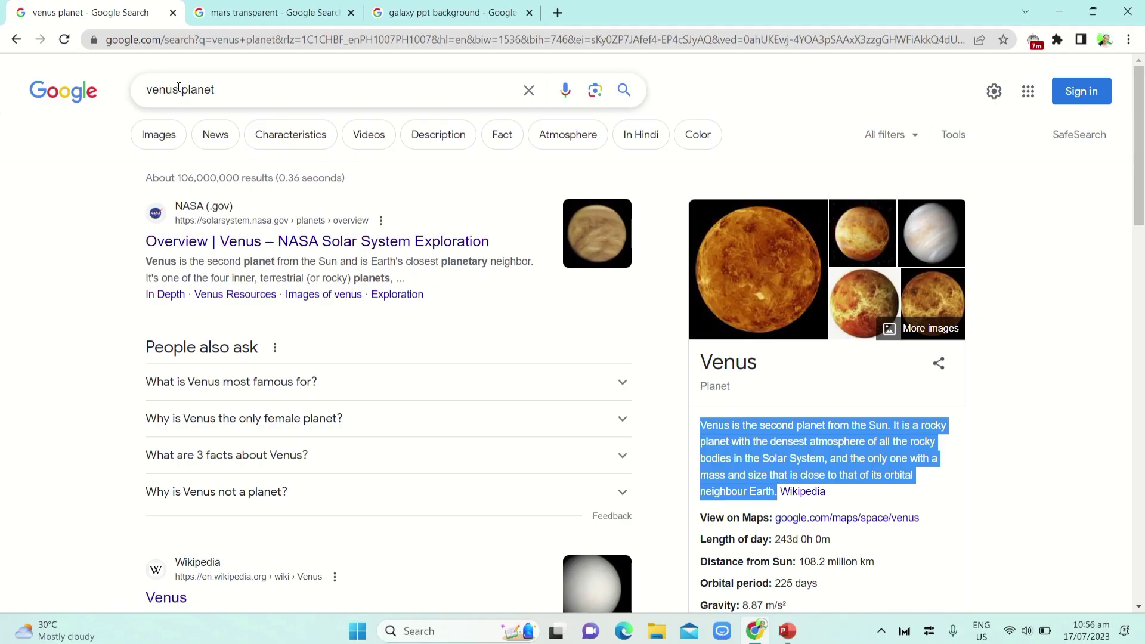
# Step: Change the Google query from venus to 'earth planet' and search
pyautogui.click(178, 89)
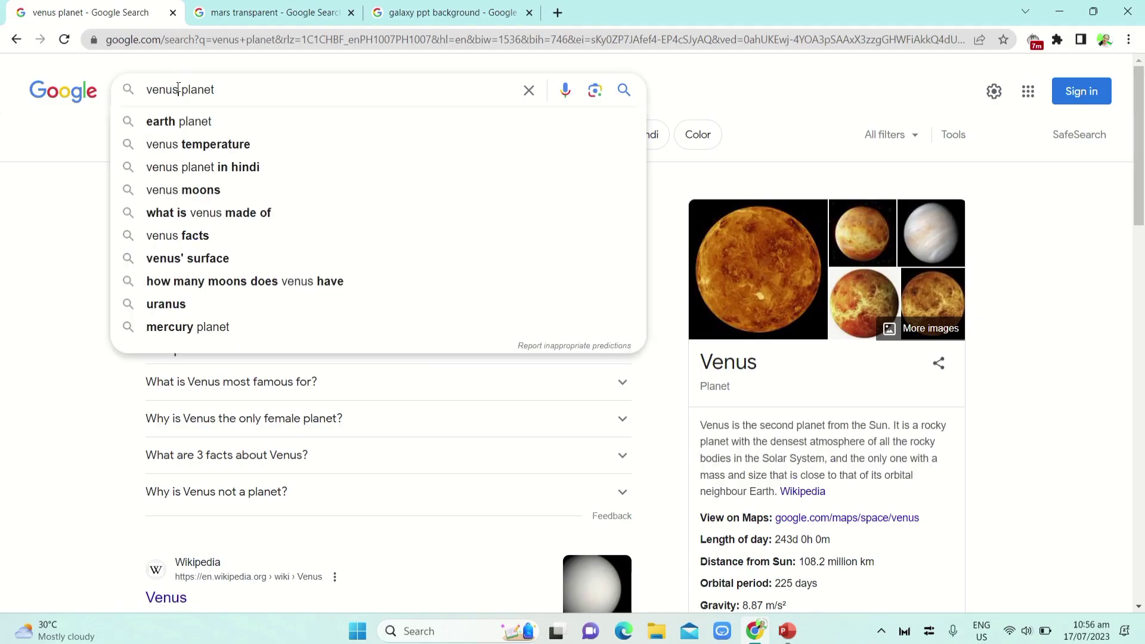
pyautogui.press('BackSpace')
pyautogui.press('BackSpace')
pyautogui.press('BackSpace')
pyautogui.press('BackSpace')
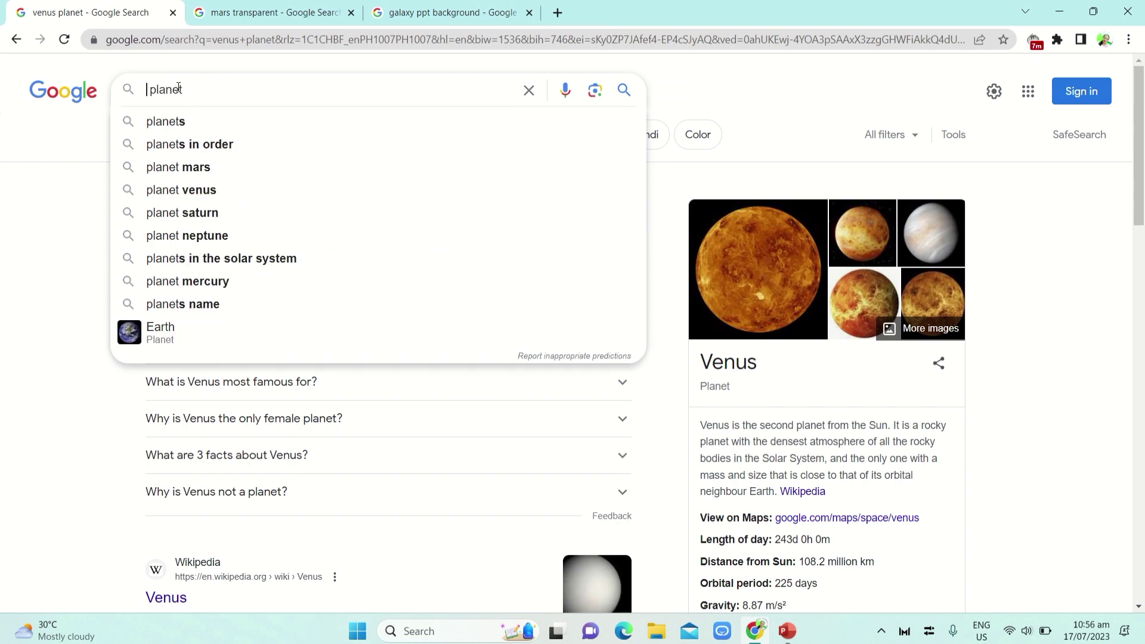
pyautogui.write('w')
pyautogui.press('BackSpace')
pyautogui.write('earth')
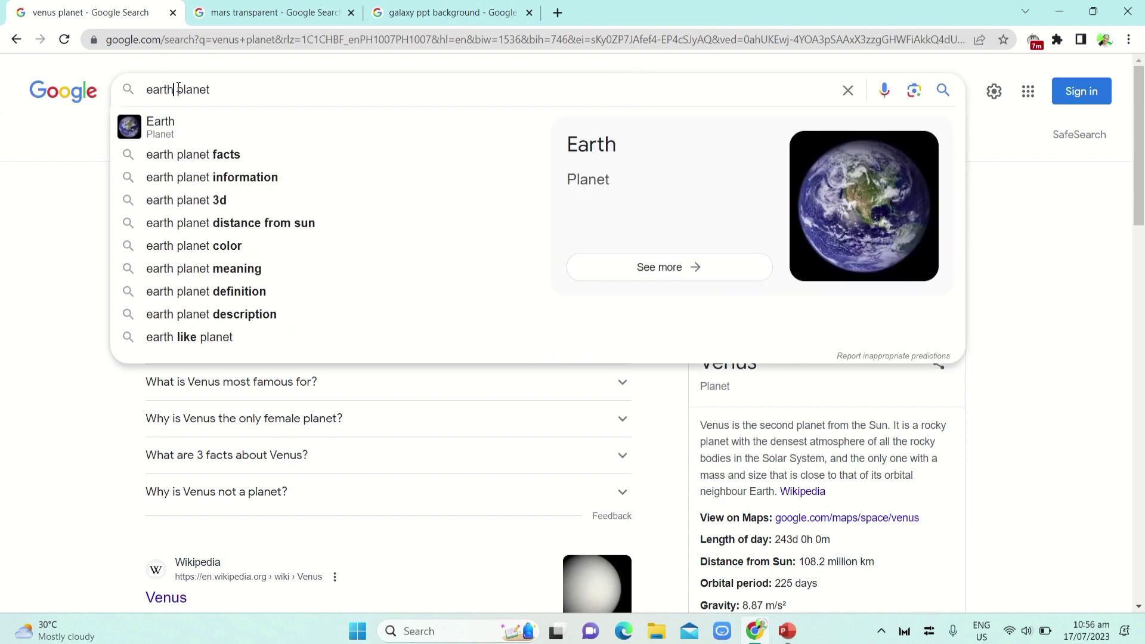
pyautogui.press('Return')
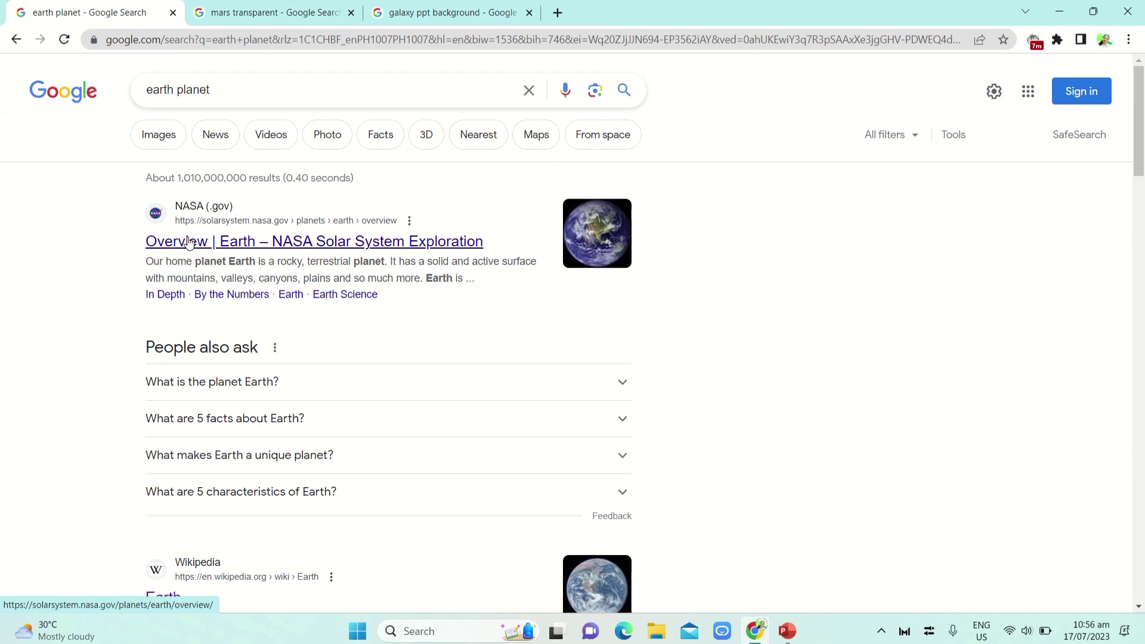
# Step: Copy the opening sentences of Wikipedia's Earth article and return to PowerPoint
pyautogui.click(200, 564)
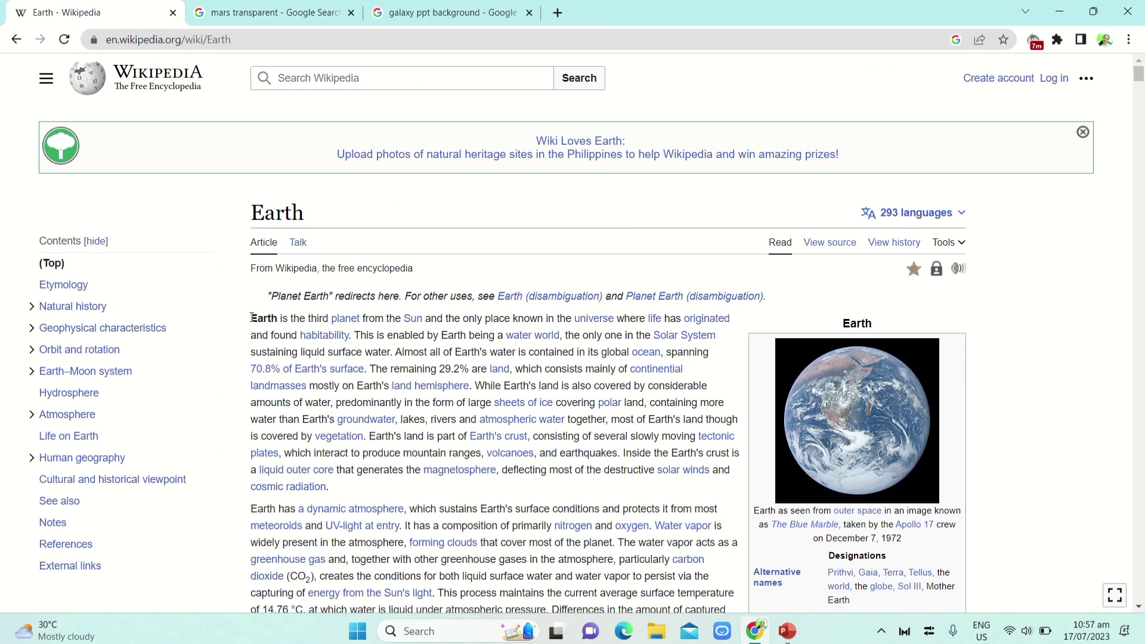
pyautogui.moveTo(251, 318); pyautogui.dragTo(382, 352)
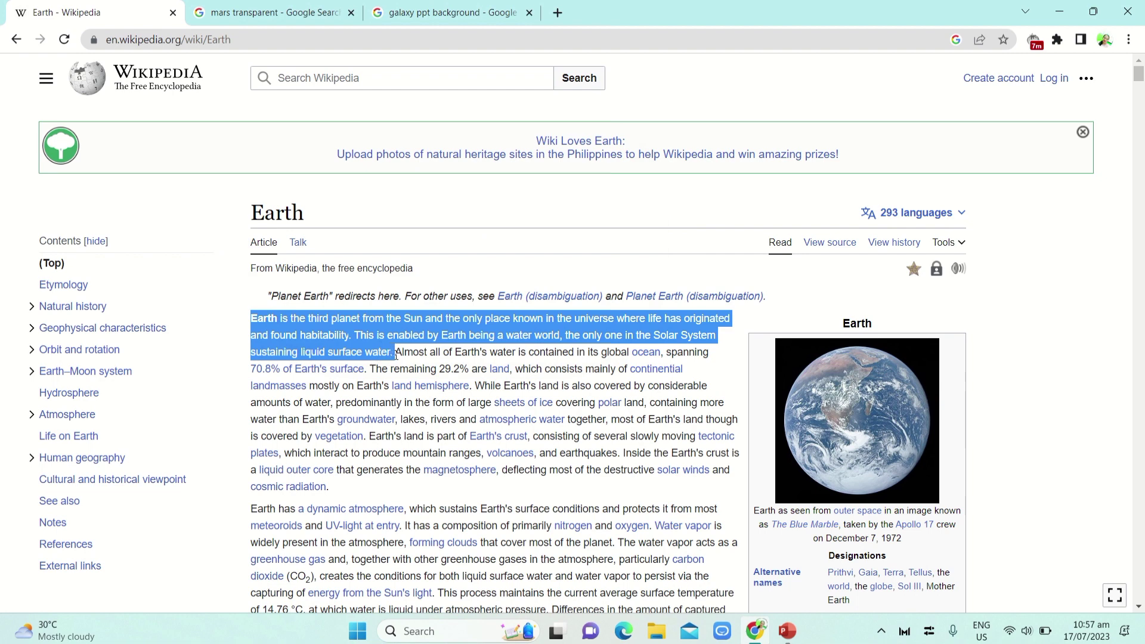
pyautogui.hotkey('alt', 'Tab')
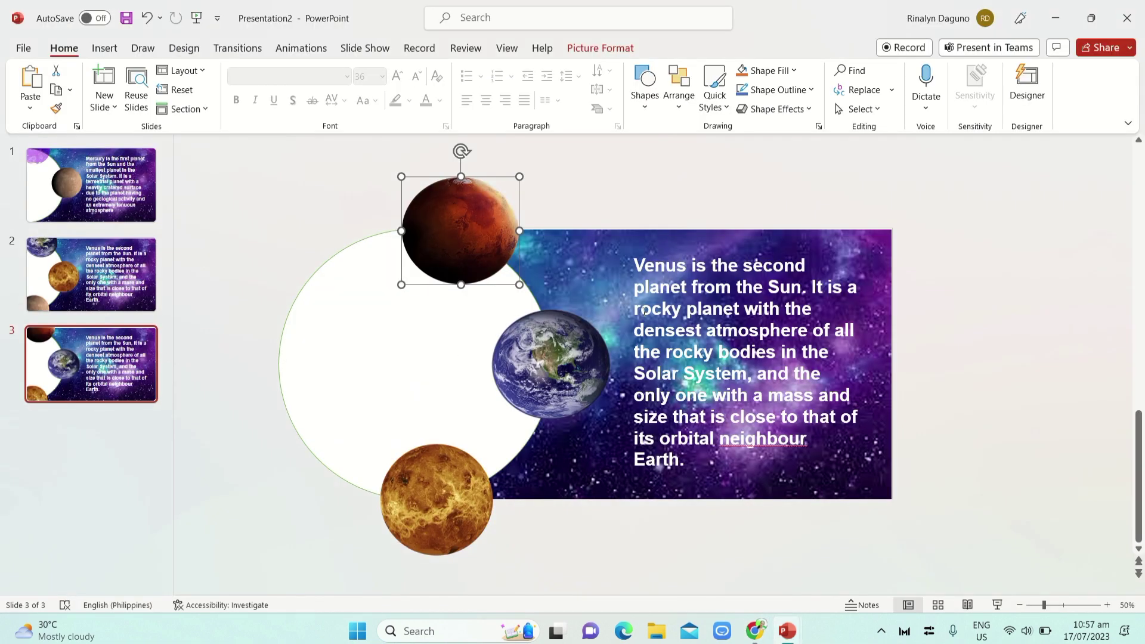
# Step: Paste the Earth description over the Venus paragraph and make it white and bold
pyautogui.moveTo(640, 266); pyautogui.dragTo(732, 463)
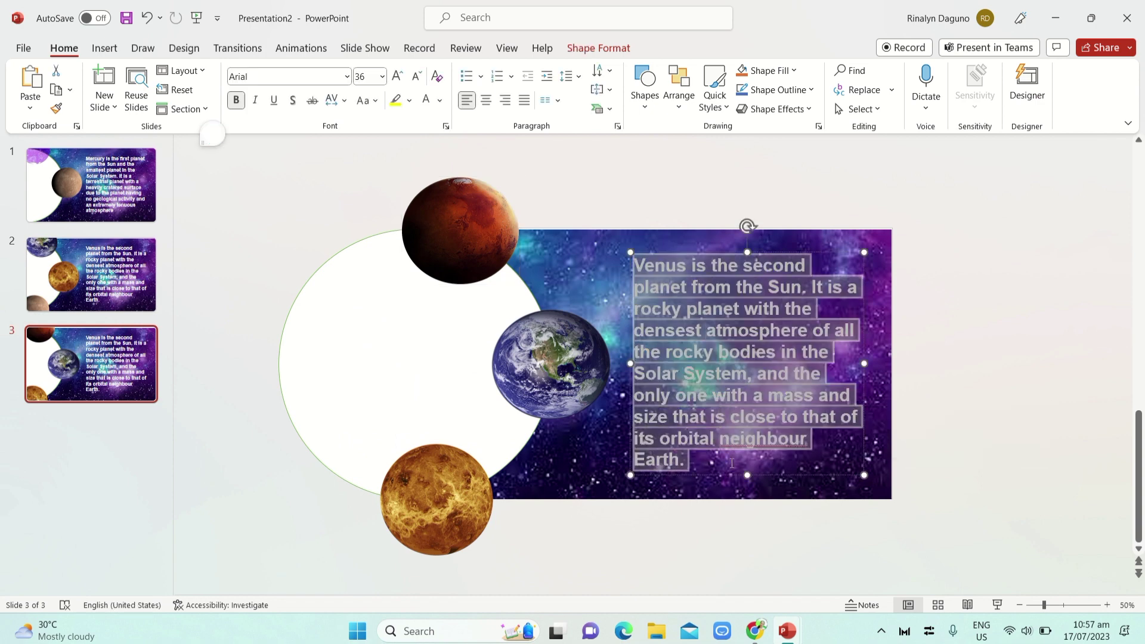
pyautogui.hotkey('ctrl', 'v')
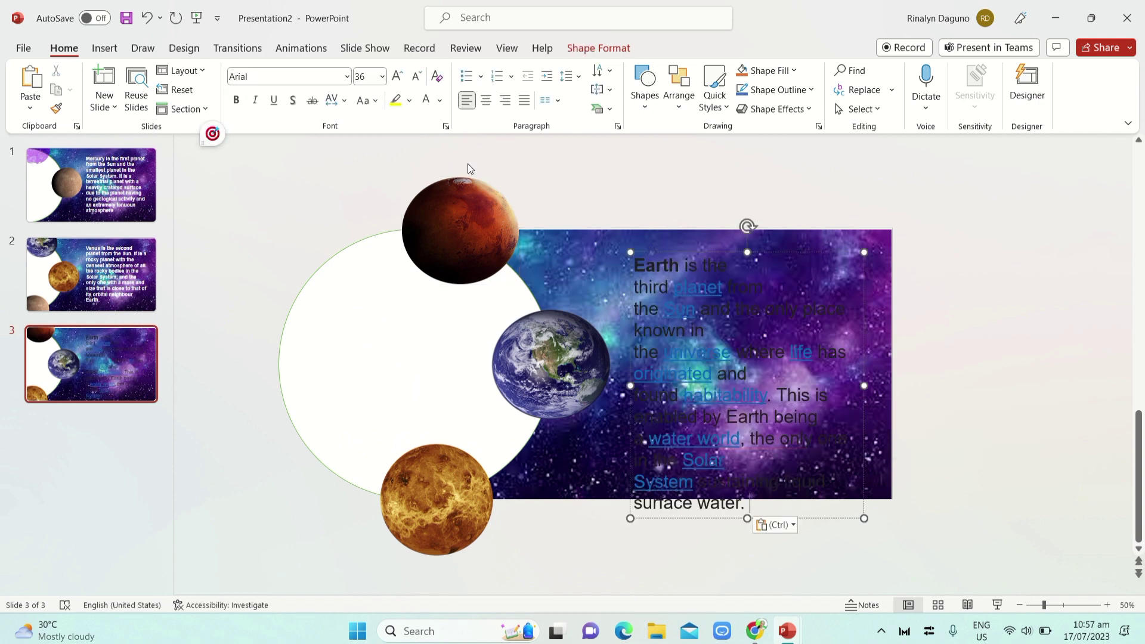
pyautogui.click(420, 76)
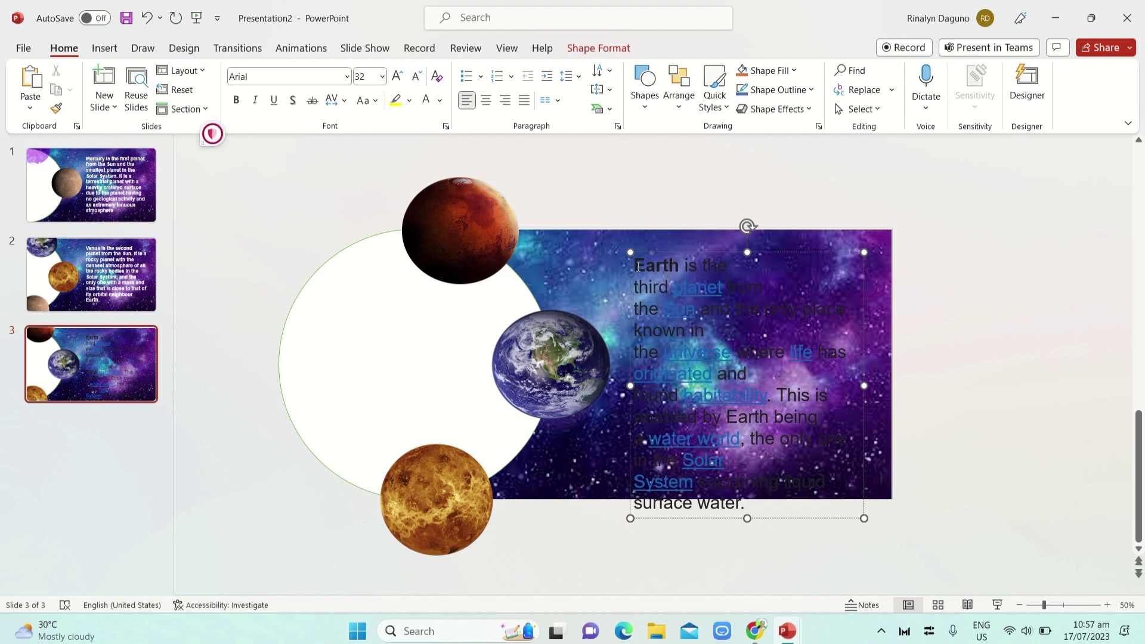
pyautogui.moveTo(635, 265); pyautogui.dragTo(799, 501)
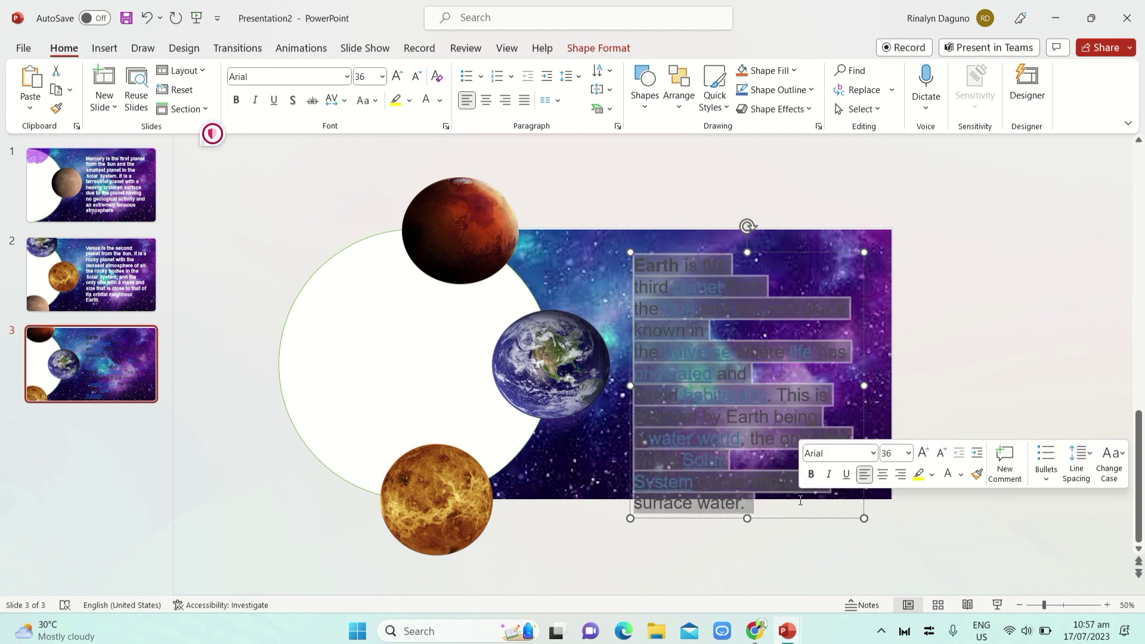
pyautogui.click(419, 105)
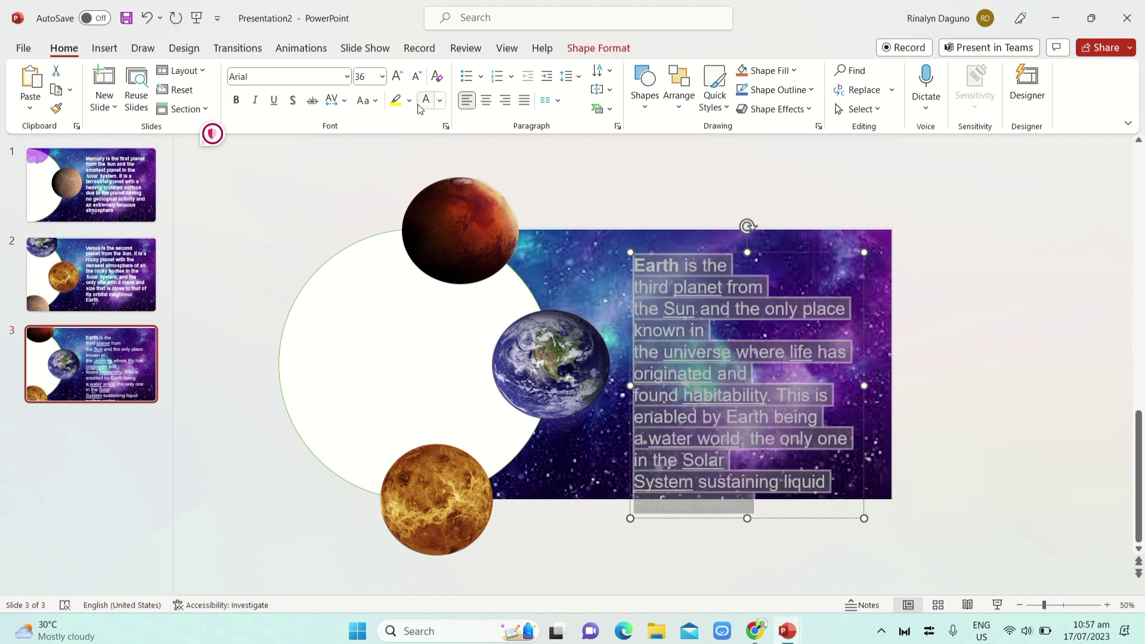
pyautogui.click(236, 103)
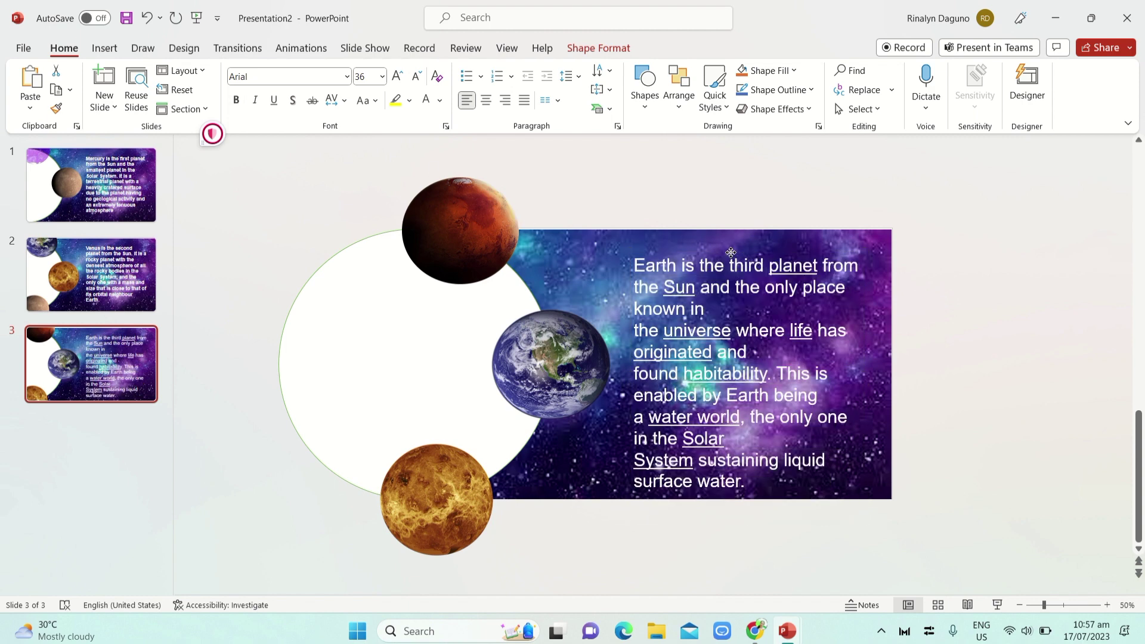
# Step: Bold the whole Earth text, set it to 32 pt, and widen and reposition its box
pyautogui.moveTo(731, 254); pyautogui.dragTo(729, 245)
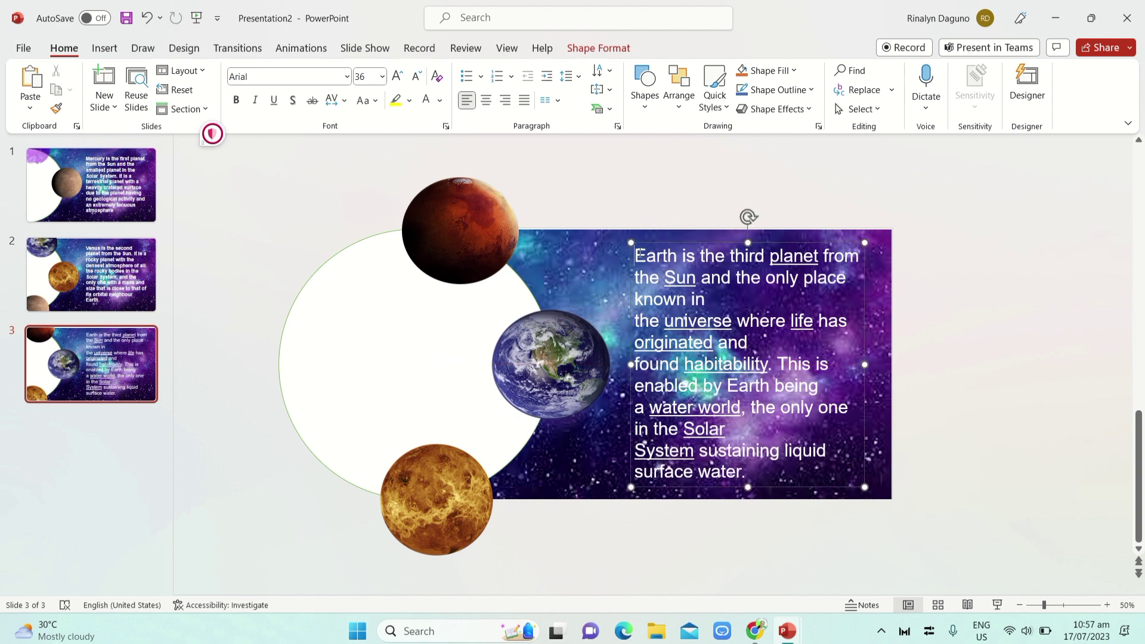
pyautogui.moveTo(638, 255); pyautogui.dragTo(807, 469)
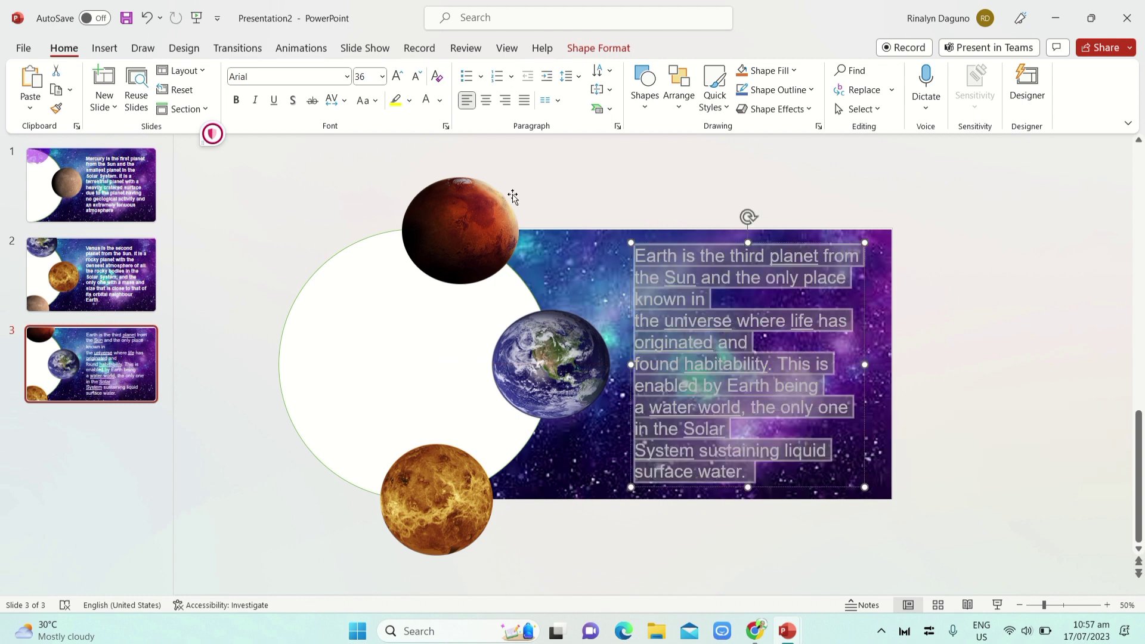
pyautogui.click(236, 100)
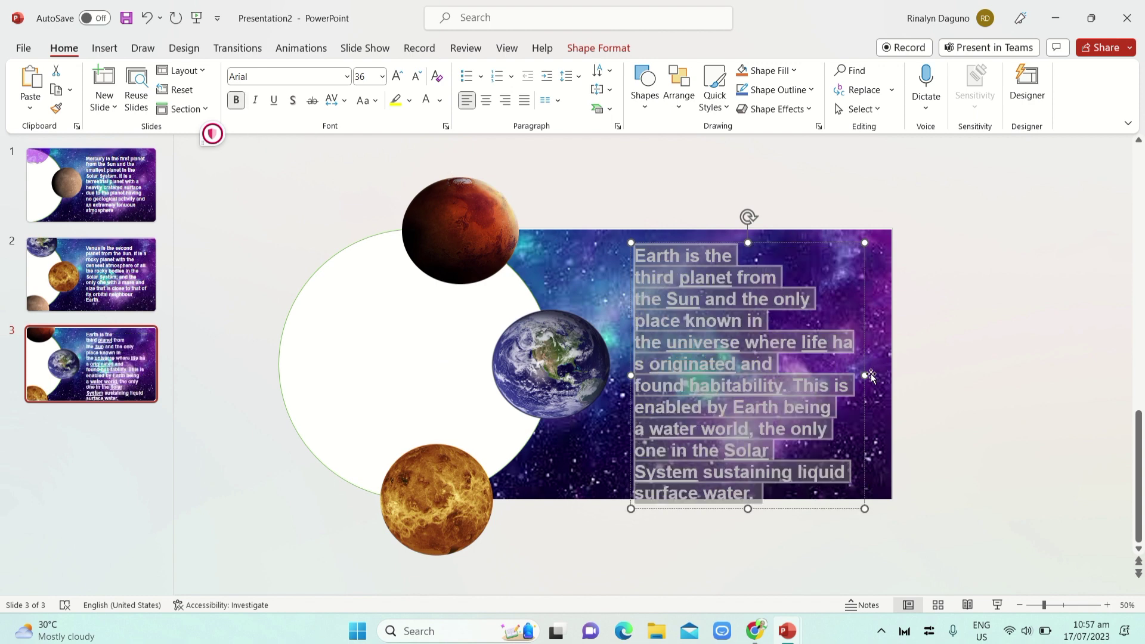
pyautogui.moveTo(865, 375); pyautogui.dragTo(880, 371)
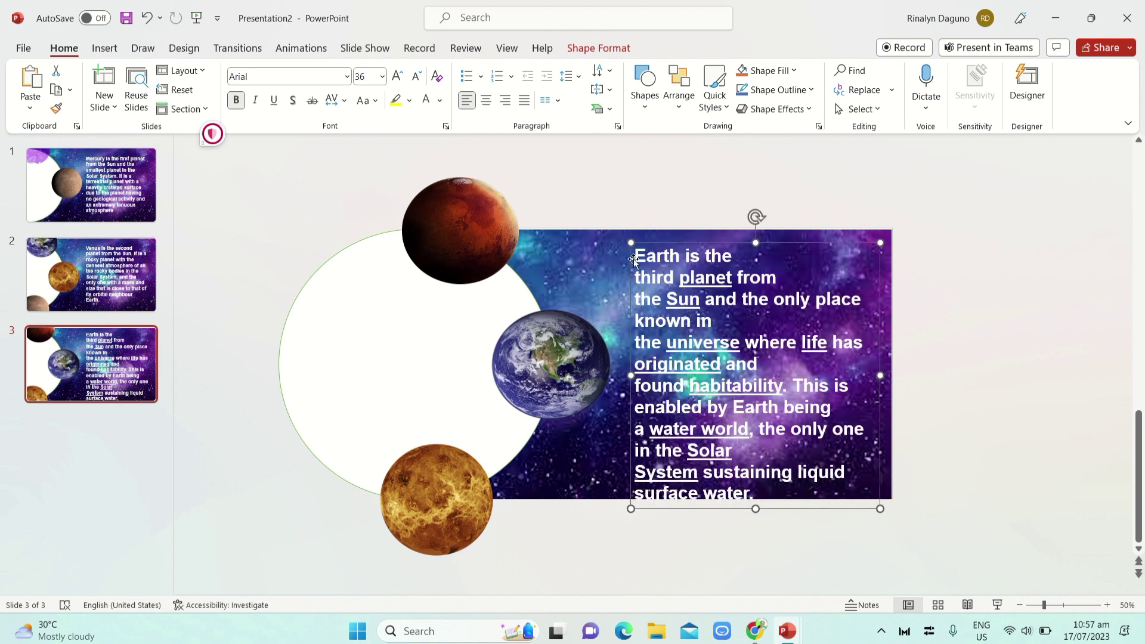
pyautogui.moveTo(637, 255); pyautogui.dragTo(754, 494)
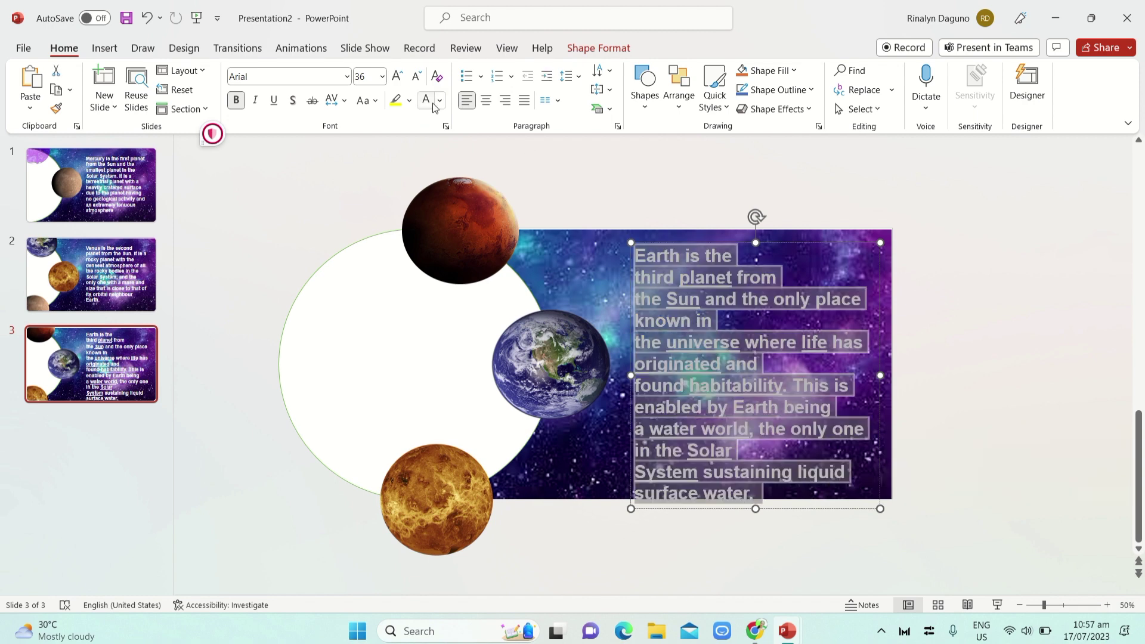
pyautogui.click(417, 76)
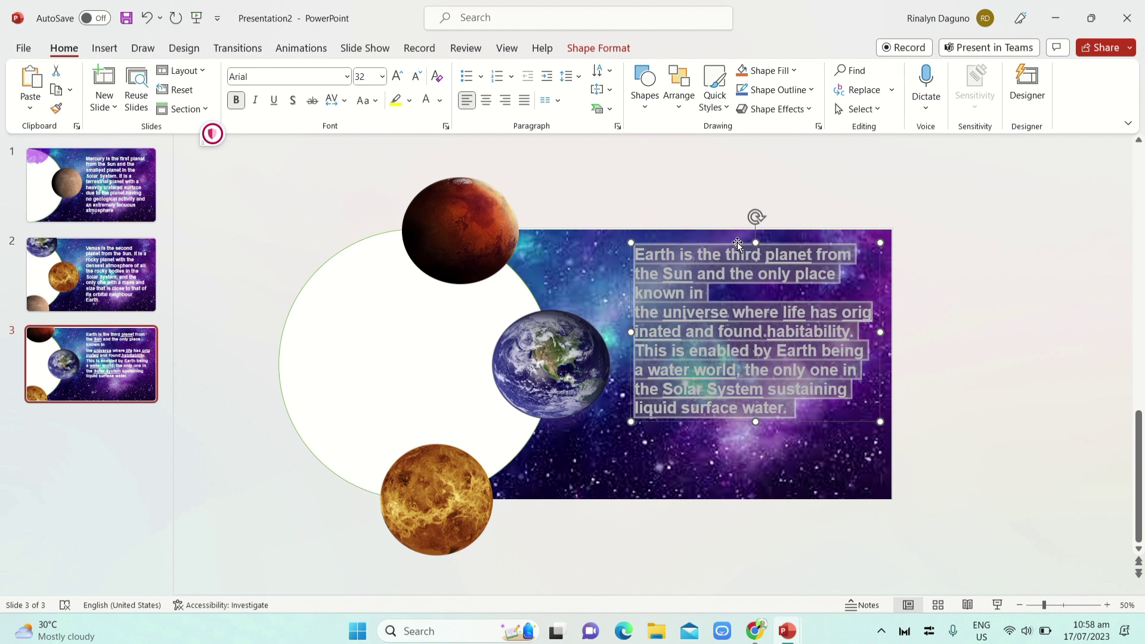
pyautogui.moveTo(738, 243); pyautogui.dragTo(734, 271)
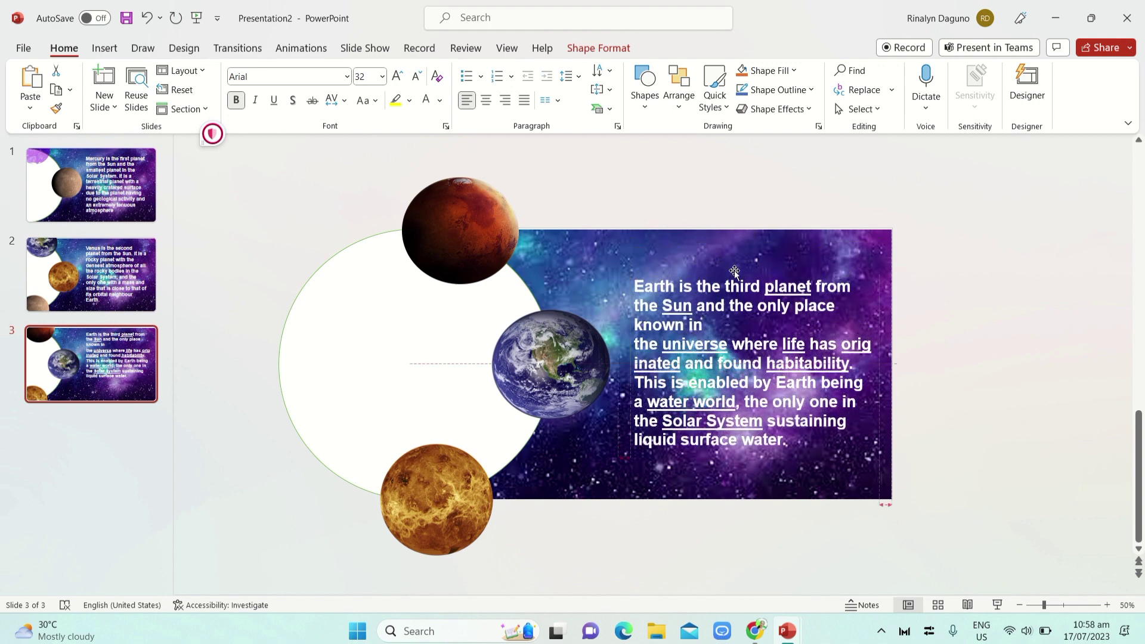
pyautogui.click(759, 248)
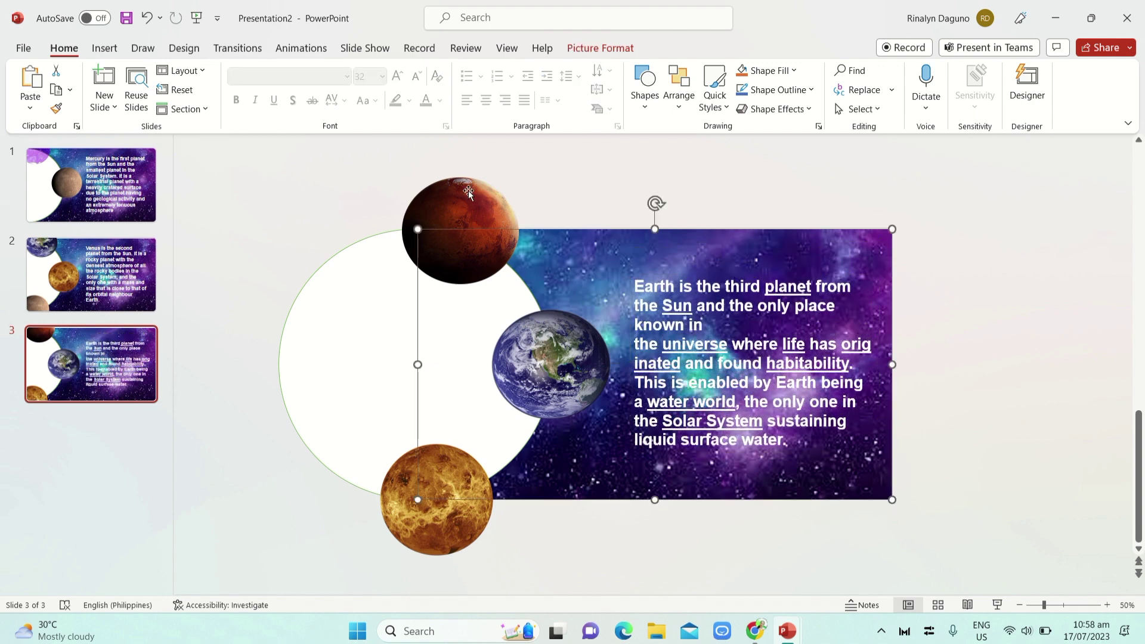
# Step: Apply the Morph transition to all three slides and start the slide show from Mercury
pyautogui.click(96, 182)
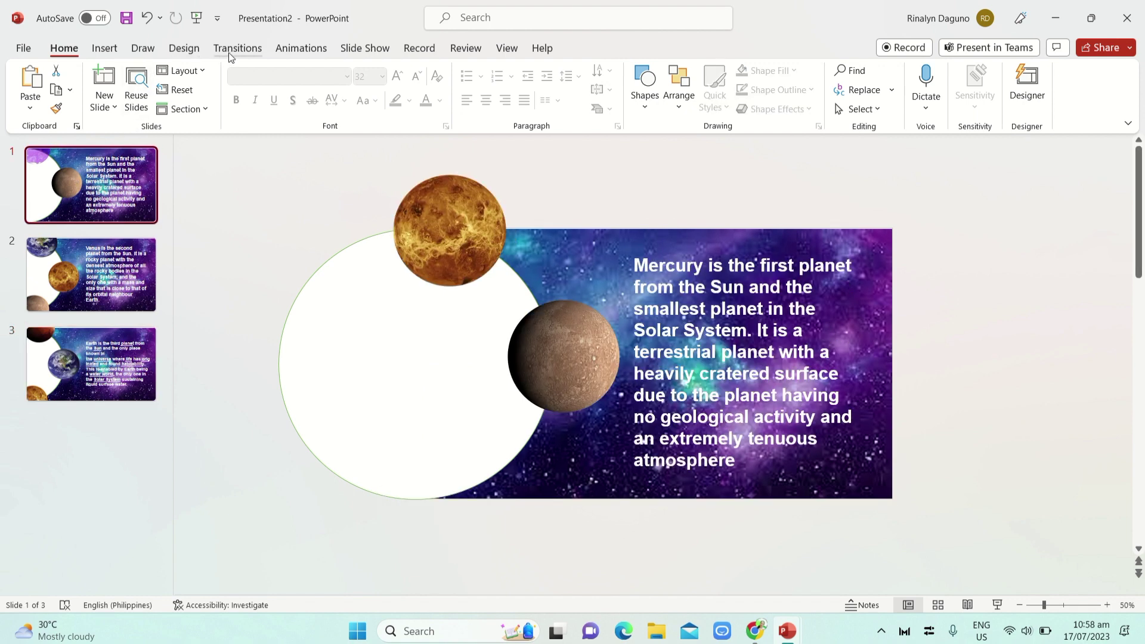
pyautogui.click(229, 53)
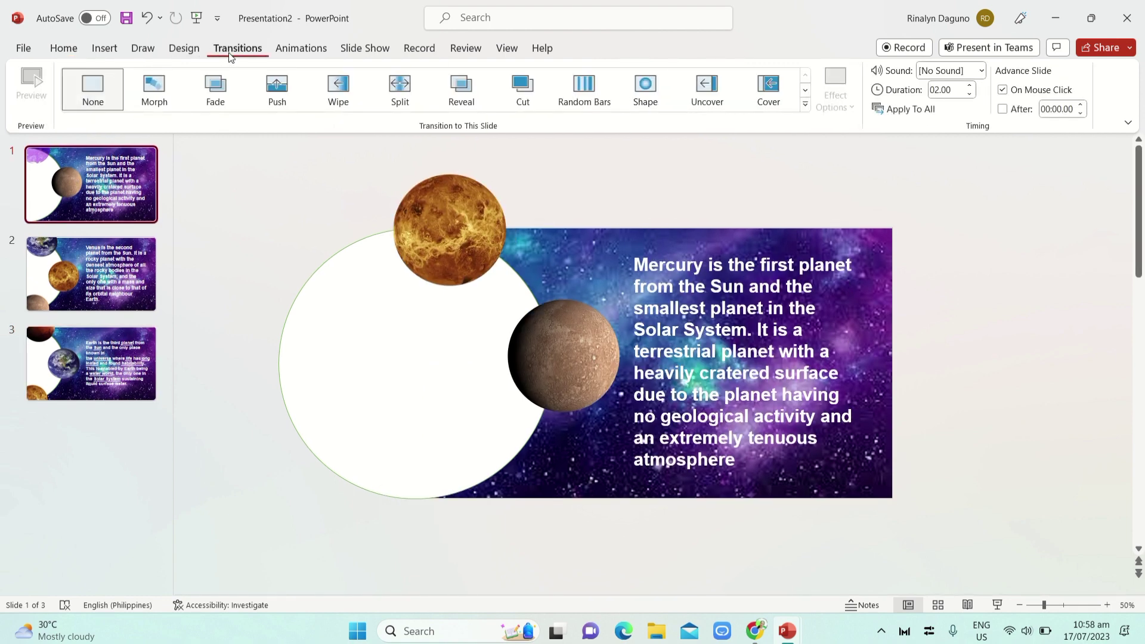
pyautogui.click(153, 106)
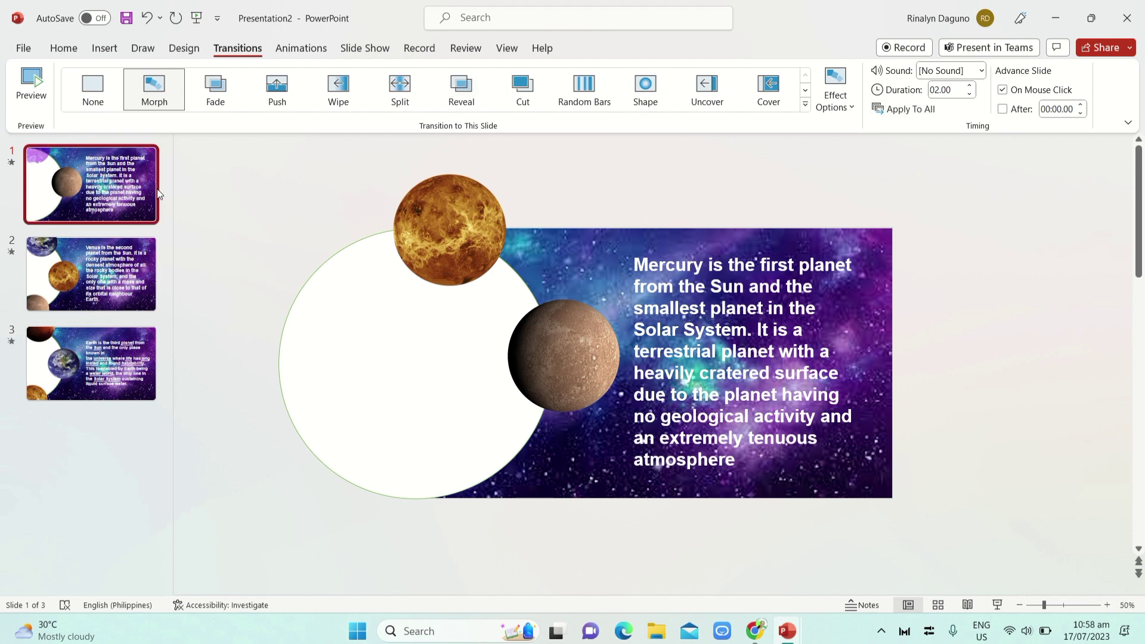
pyautogui.click(997, 604)
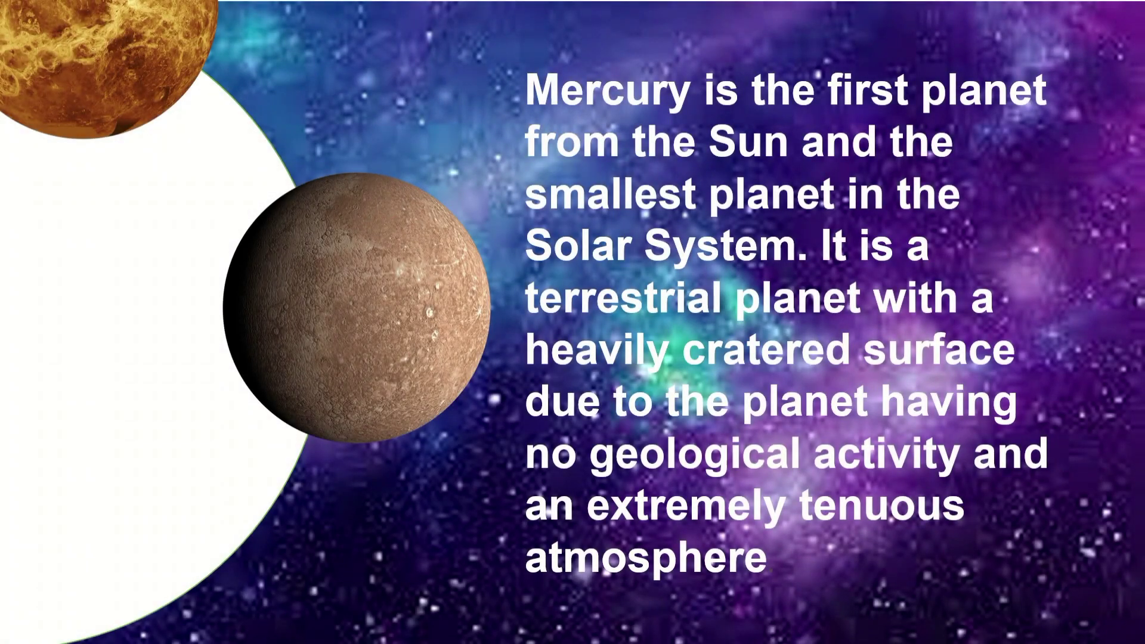
# Step: Advance through the Venus and Earth slides, then end the show and return to editing
pyautogui.press('Right')
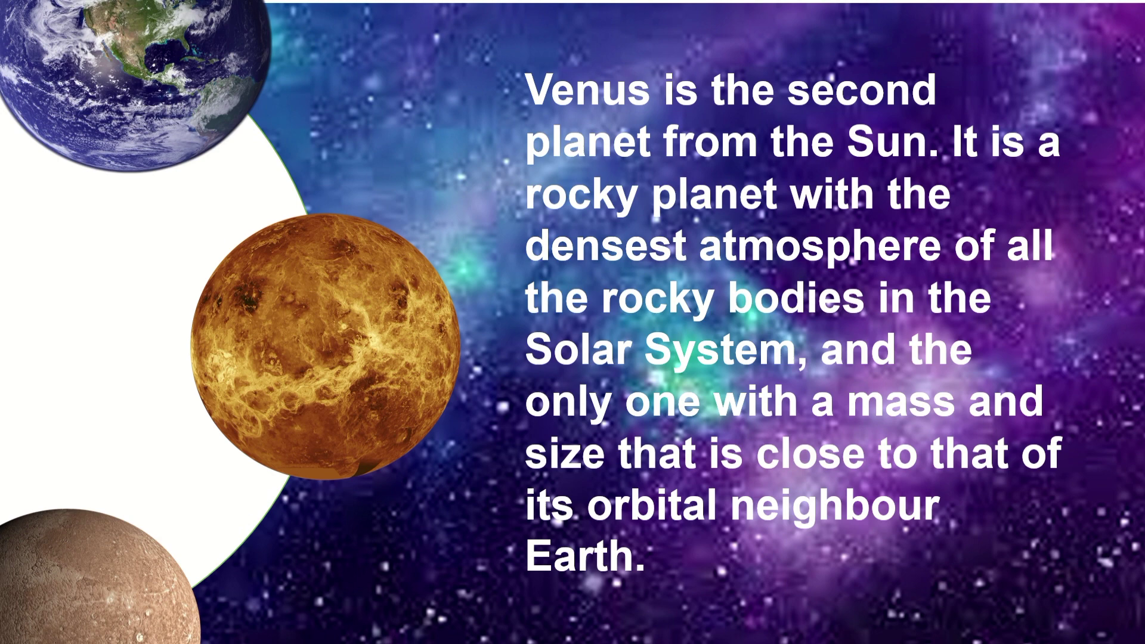
pyautogui.press('Right')
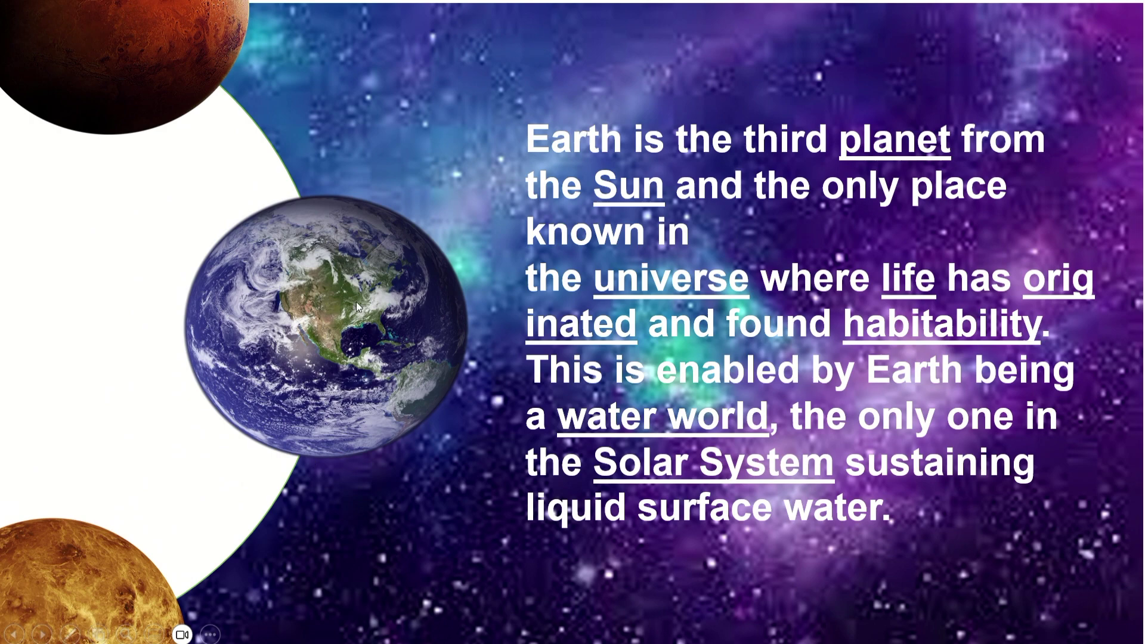
pyautogui.press('Escape')
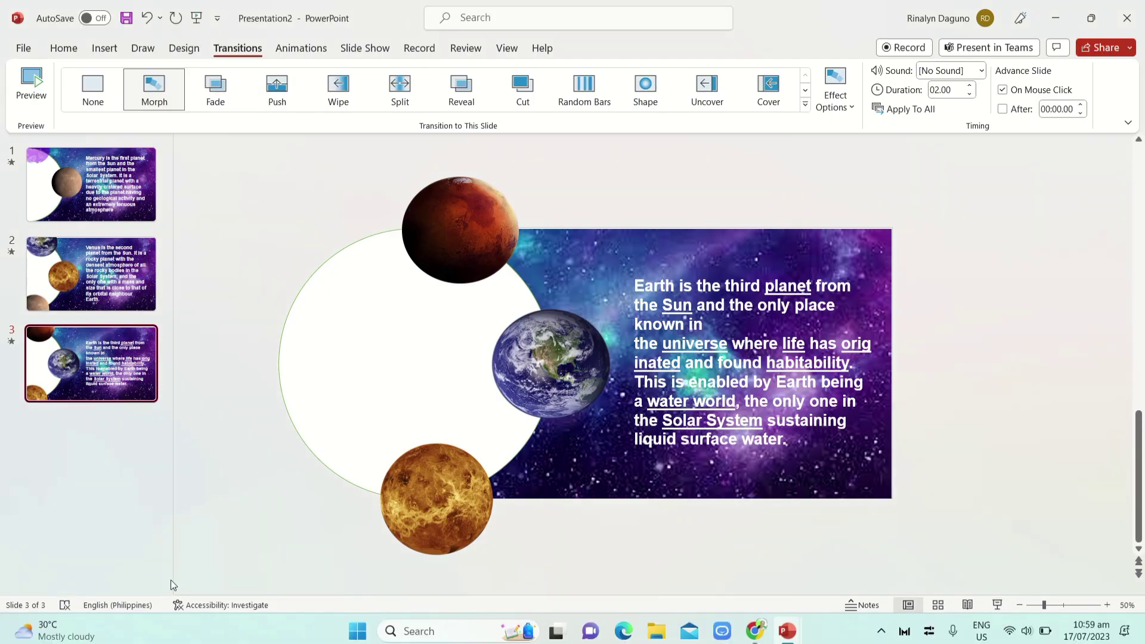
pyautogui.click(527, 8)
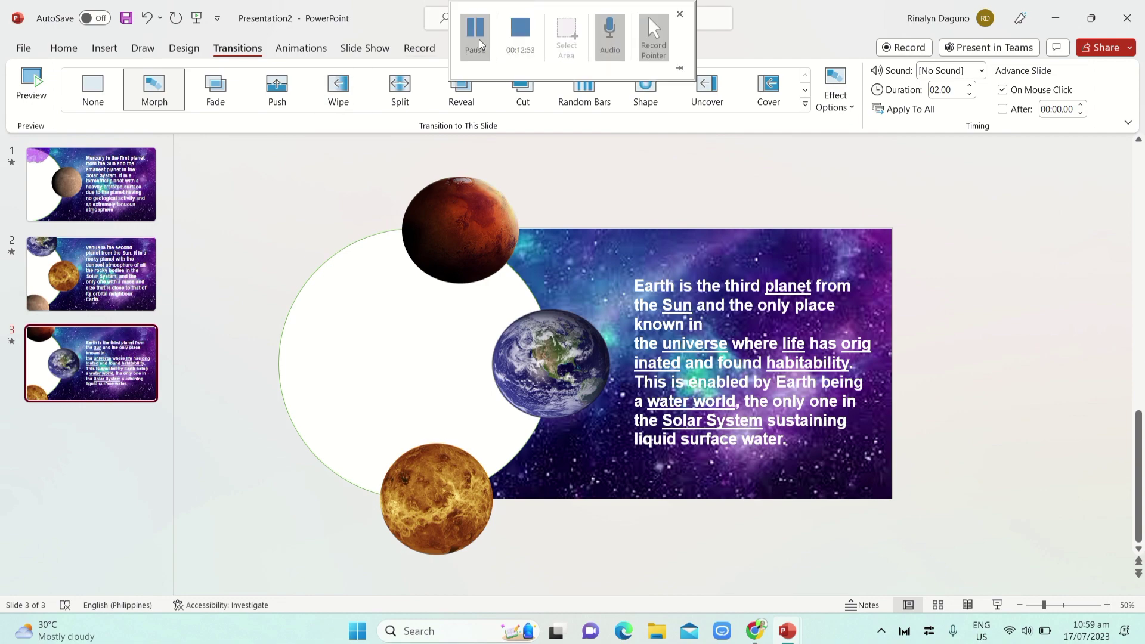